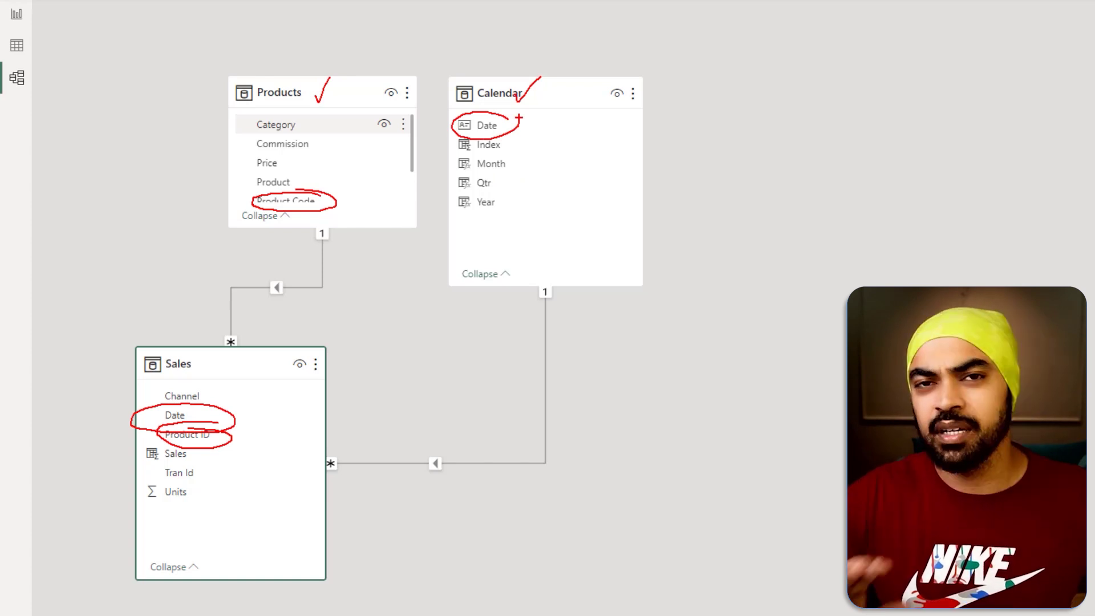
# - Open the report view and compare the unique days of each channel with the table's total
pyautogui.press('Escape')
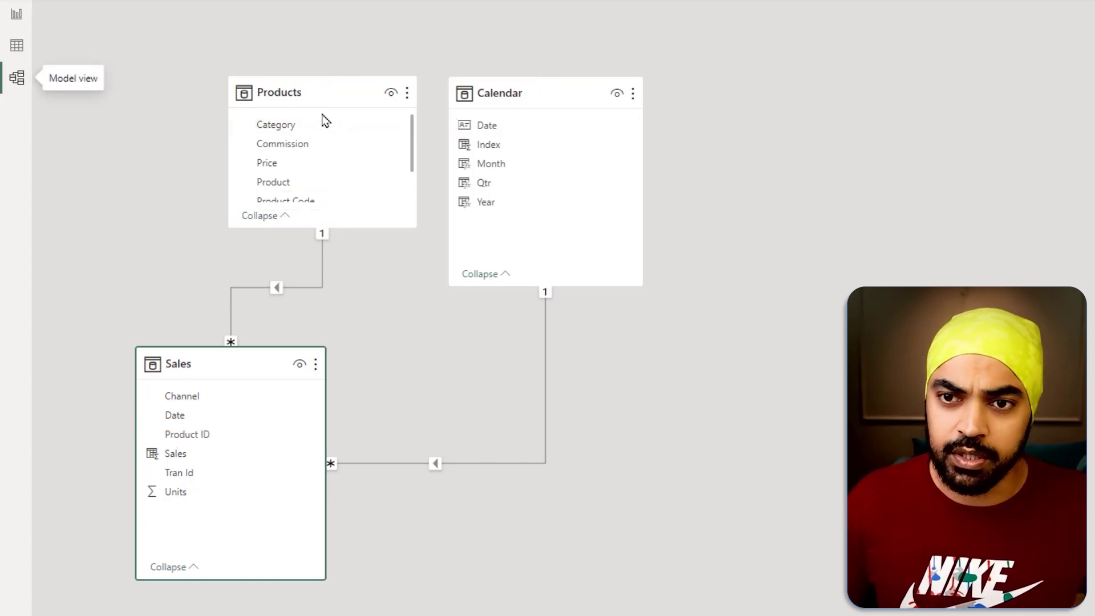
pyautogui.click(17, 15)
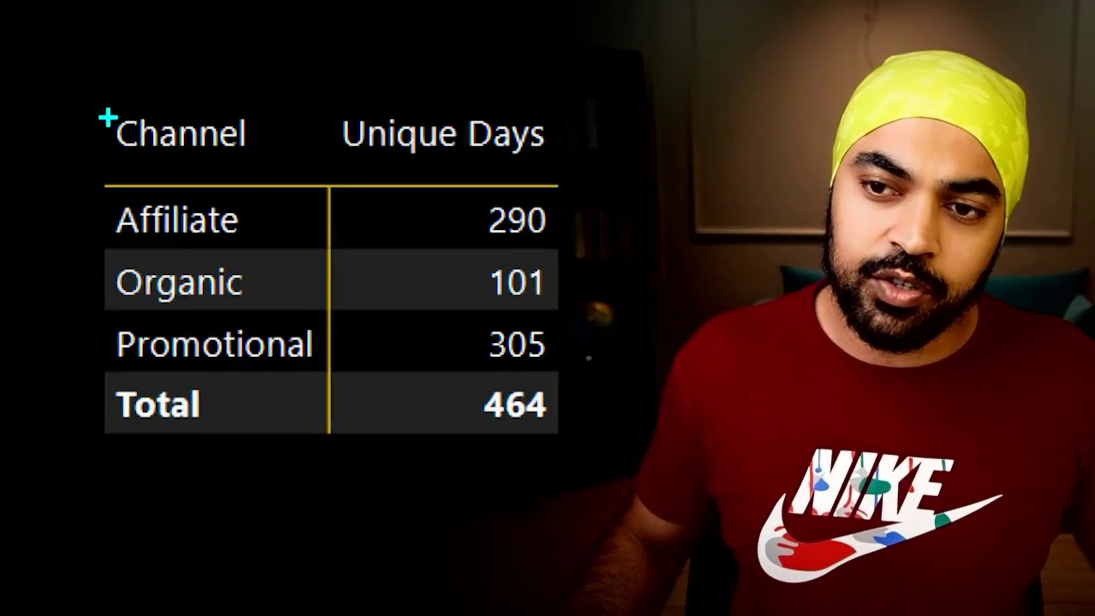
pyautogui.moveTo(104, 89); pyautogui.dragTo(135, 68)
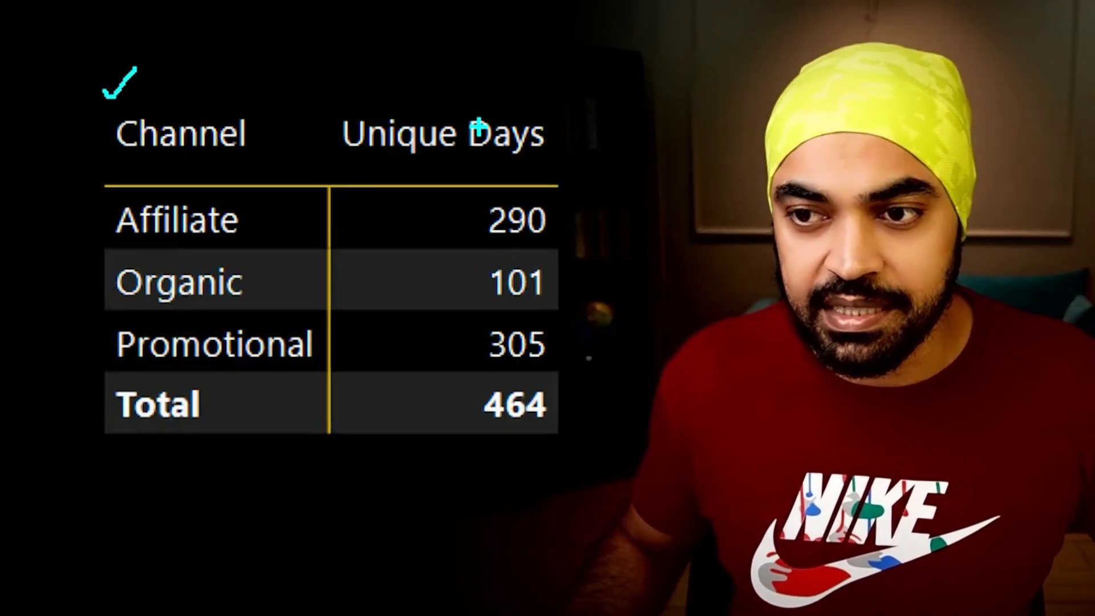
pyautogui.moveTo(550, 117); pyautogui.dragTo(584, 93)
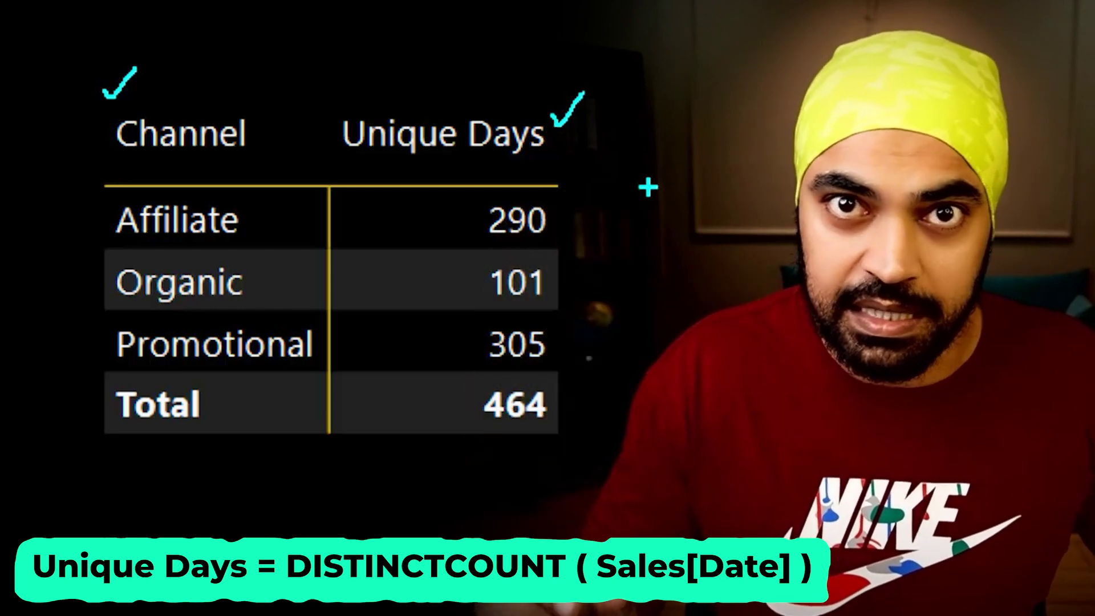
pyautogui.press('Escape')
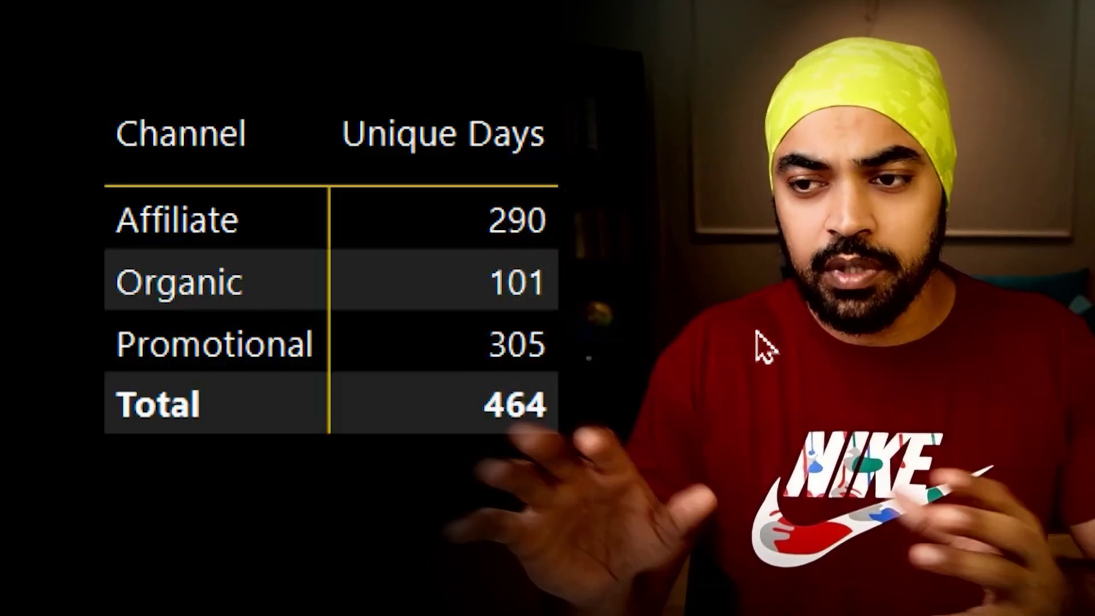
pyautogui.hotkey('ctrl', '2')
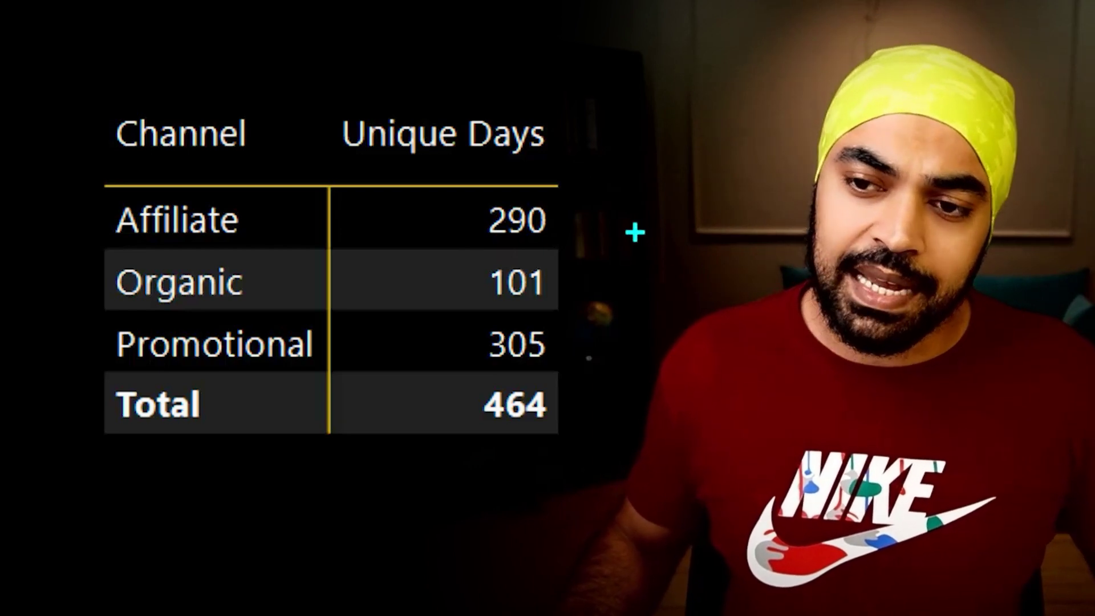
pyautogui.moveTo(569, 215)
pyautogui.mouseDown()
pyautogui.moveTo(577, 231)
pyautogui.moveTo(603, 189)
pyautogui.mouseUp()
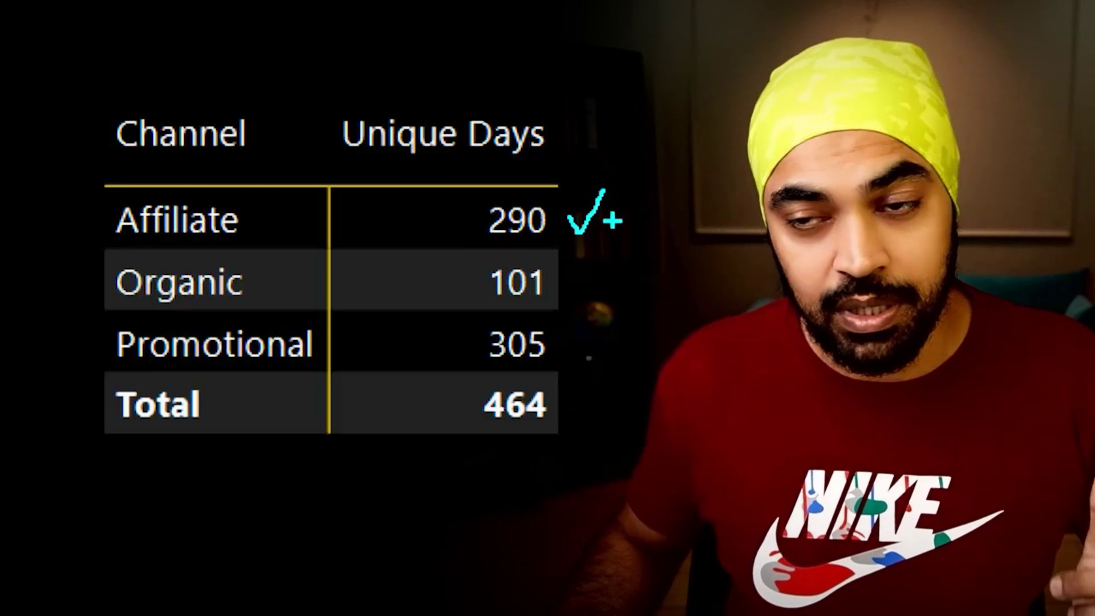
pyautogui.moveTo(566, 272); pyautogui.dragTo(593, 261)
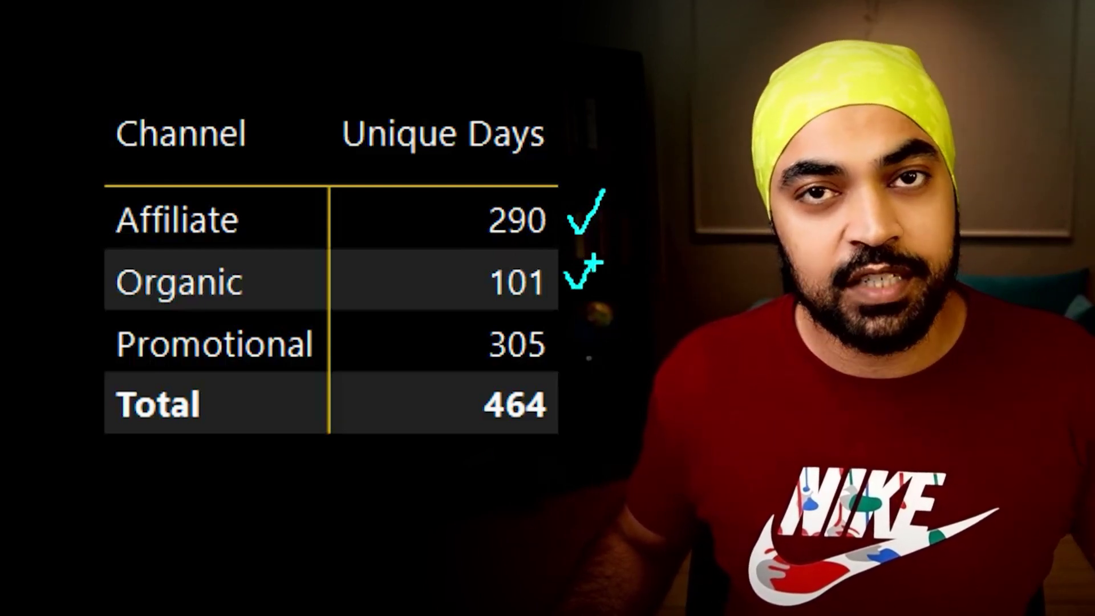
pyautogui.moveTo(561, 341); pyautogui.dragTo(598, 303)
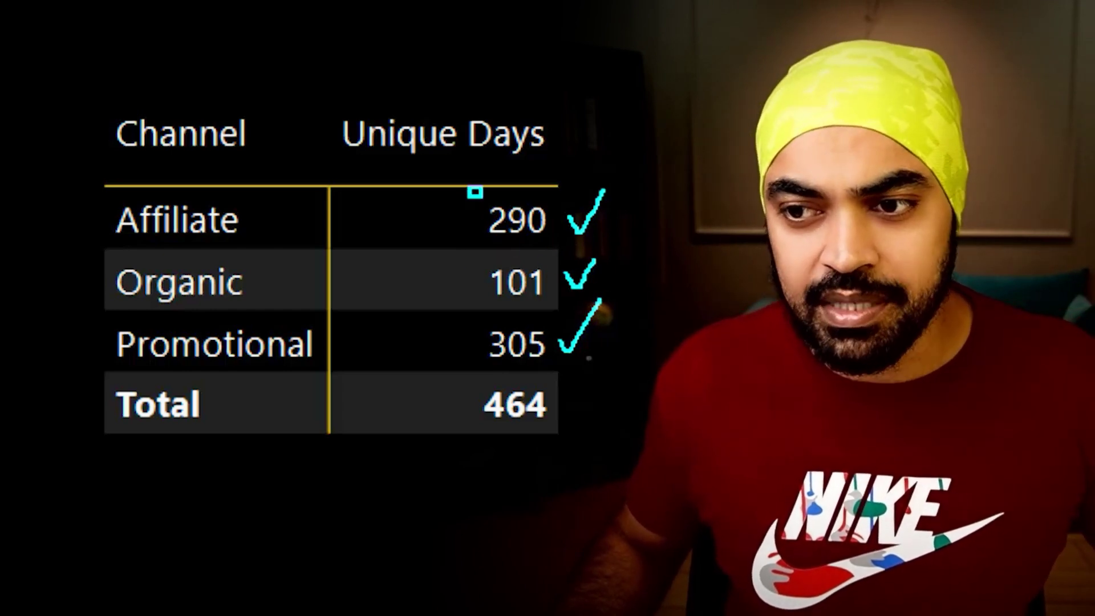
pyautogui.moveTo(470, 188); pyautogui.dragTo(570, 359)
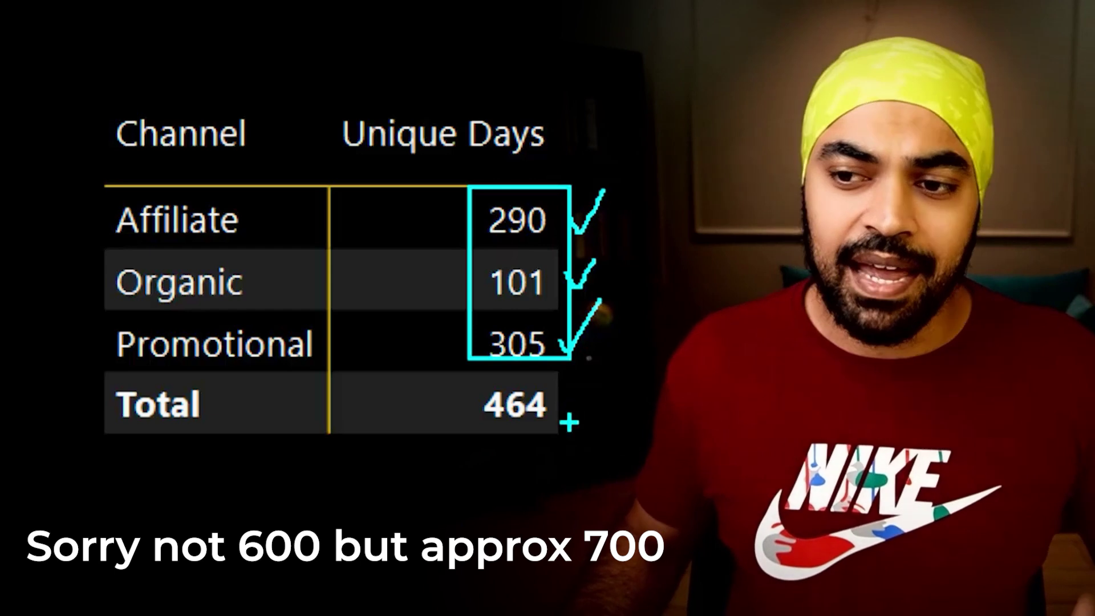
pyautogui.moveTo(556, 430); pyautogui.dragTo(599, 406)
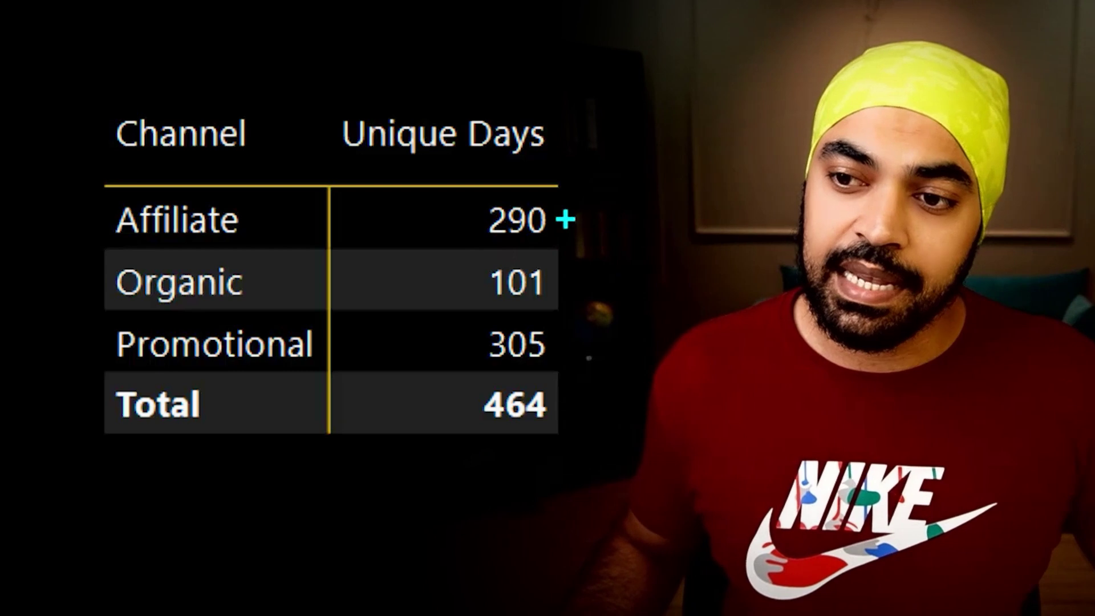
pyautogui.moveTo(557, 218); pyautogui.dragTo(587, 212)
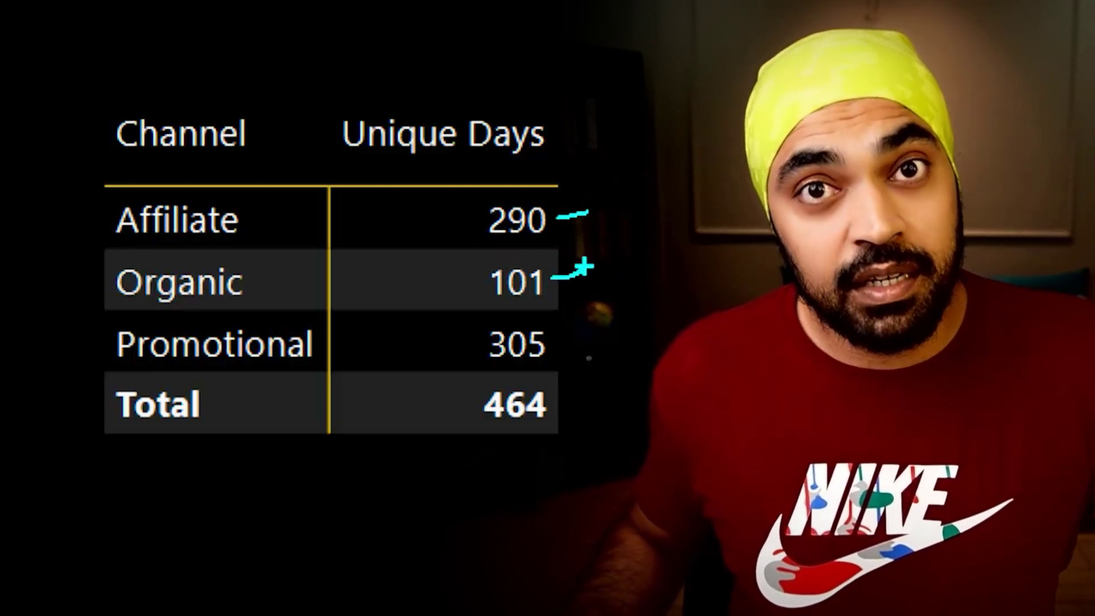
pyautogui.moveTo(536, 374); pyautogui.dragTo(565, 377)
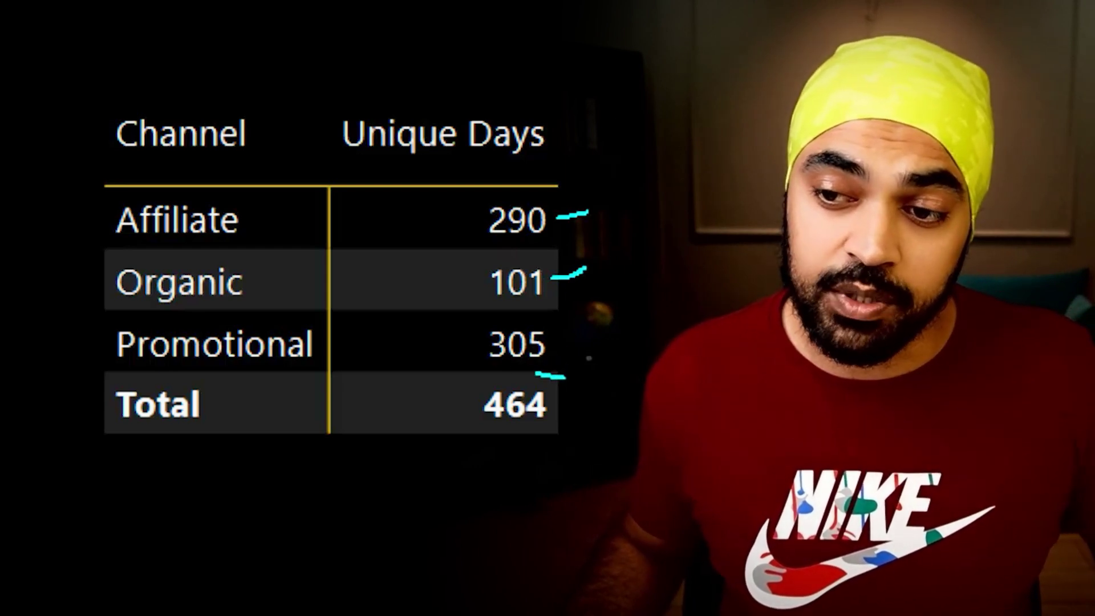
pyautogui.moveTo(452, 443)
pyautogui.mouseDown()
pyautogui.moveTo(566, 454)
pyautogui.moveTo(576, 362)
pyautogui.mouseUp()
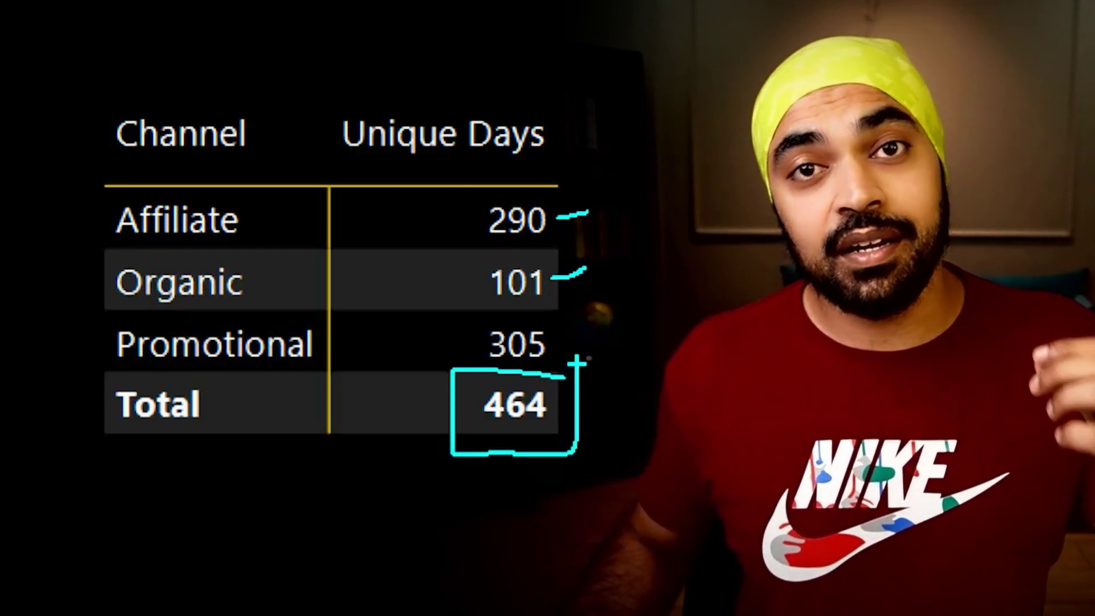
pyautogui.moveTo(563, 409)
pyautogui.mouseDown()
pyautogui.moveTo(581, 444)
pyautogui.moveTo(634, 374)
pyautogui.mouseUp()
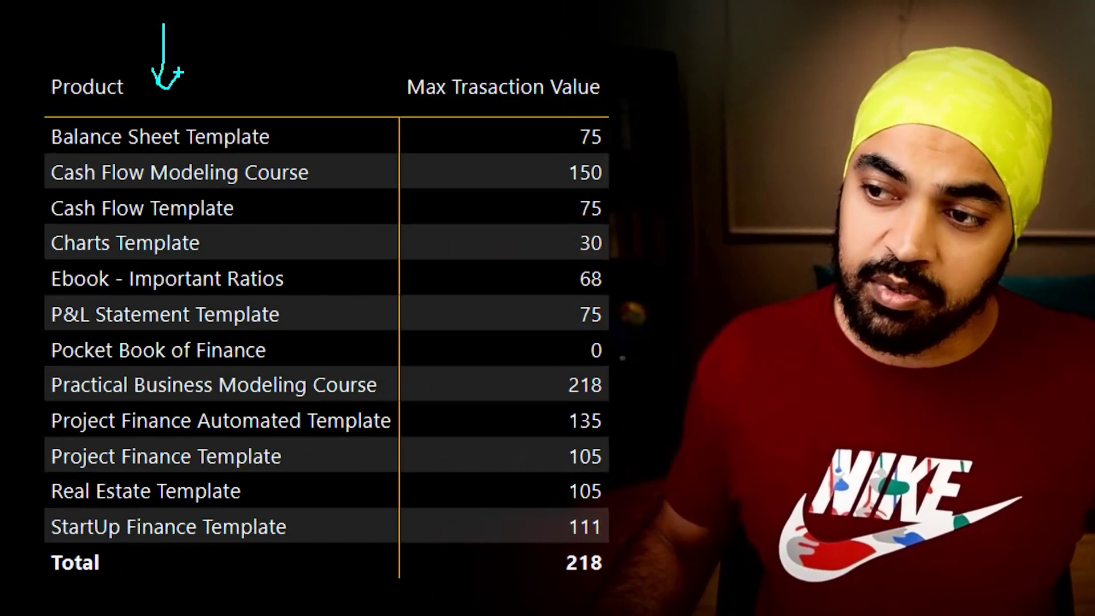
# - Examine the maximum transaction value of each product against the total, starting with Balance Sheet Template
pyautogui.moveTo(512, 62); pyautogui.dragTo(524, 51)
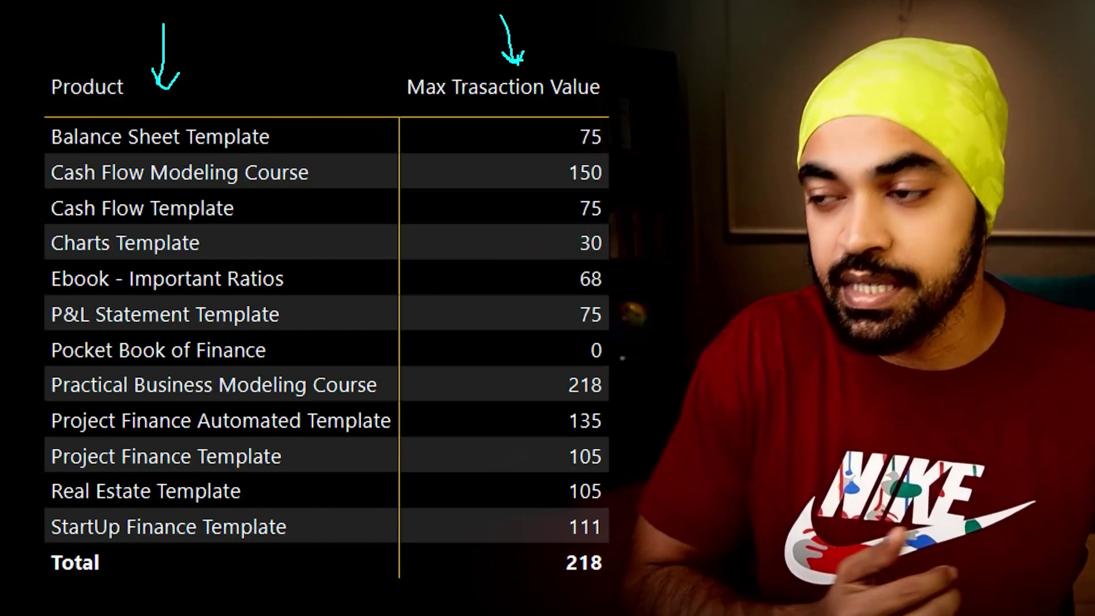
pyautogui.press('Escape')
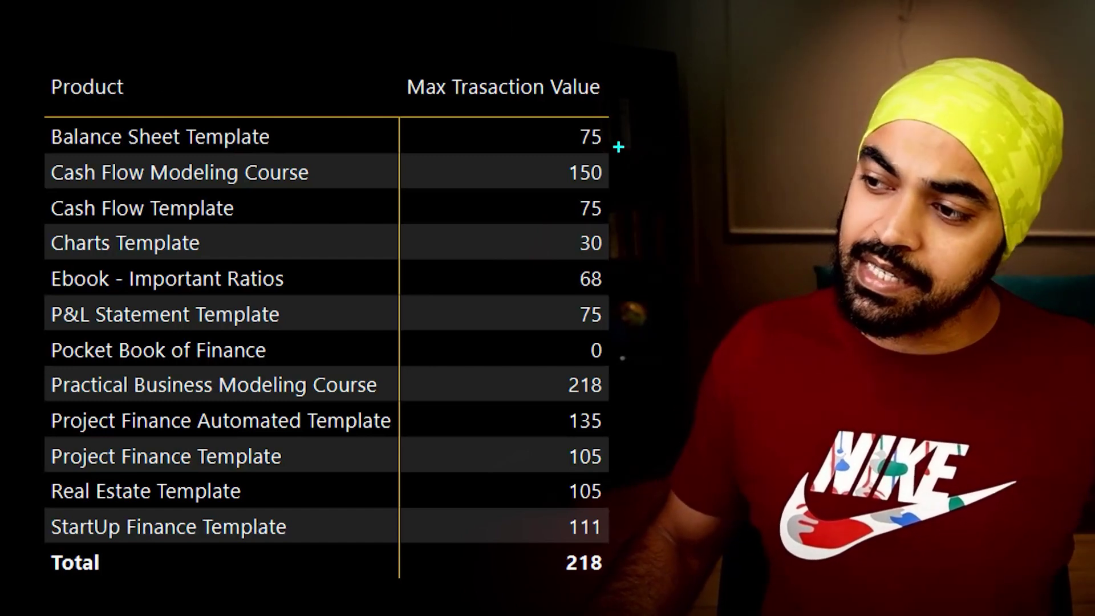
pyautogui.moveTo(616, 129)
pyautogui.mouseDown()
pyautogui.moveTo(633, 418)
pyautogui.moveTo(621, 532)
pyautogui.mouseUp()
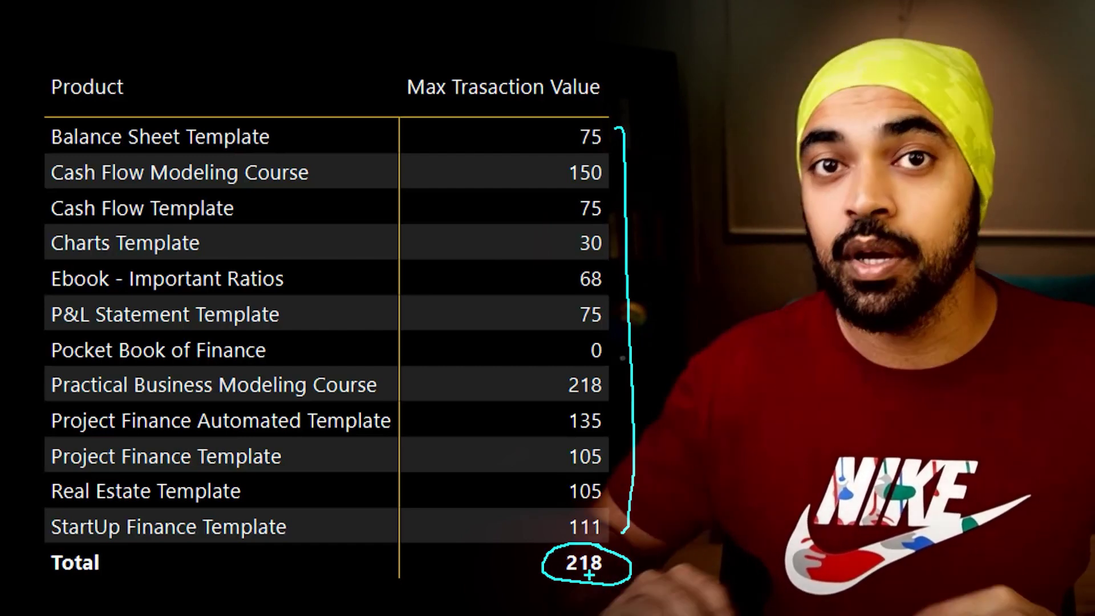
pyautogui.press('Escape')
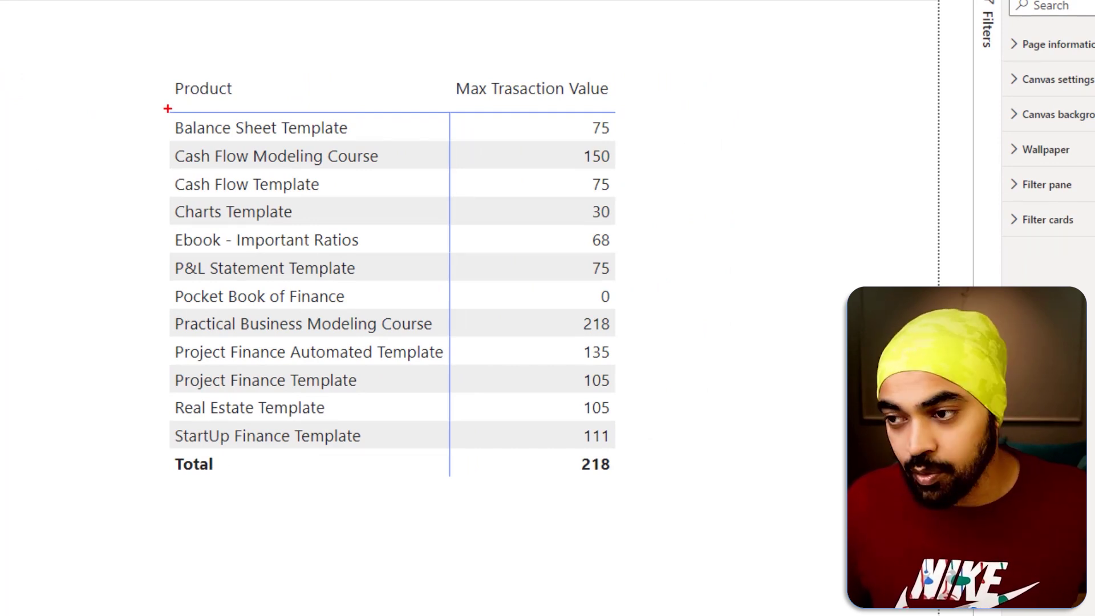
pyautogui.moveTo(167, 108)
pyautogui.mouseDown()
pyautogui.moveTo(239, 137)
pyautogui.moveTo(370, 150)
pyautogui.mouseUp()
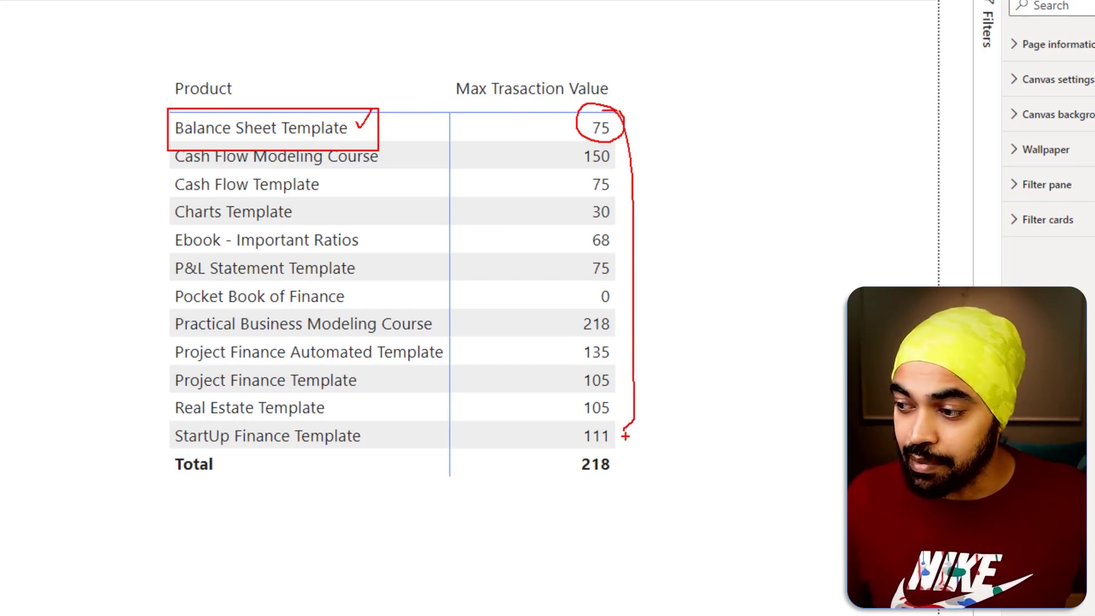
pyautogui.moveTo(590, 442); pyautogui.dragTo(627, 445)
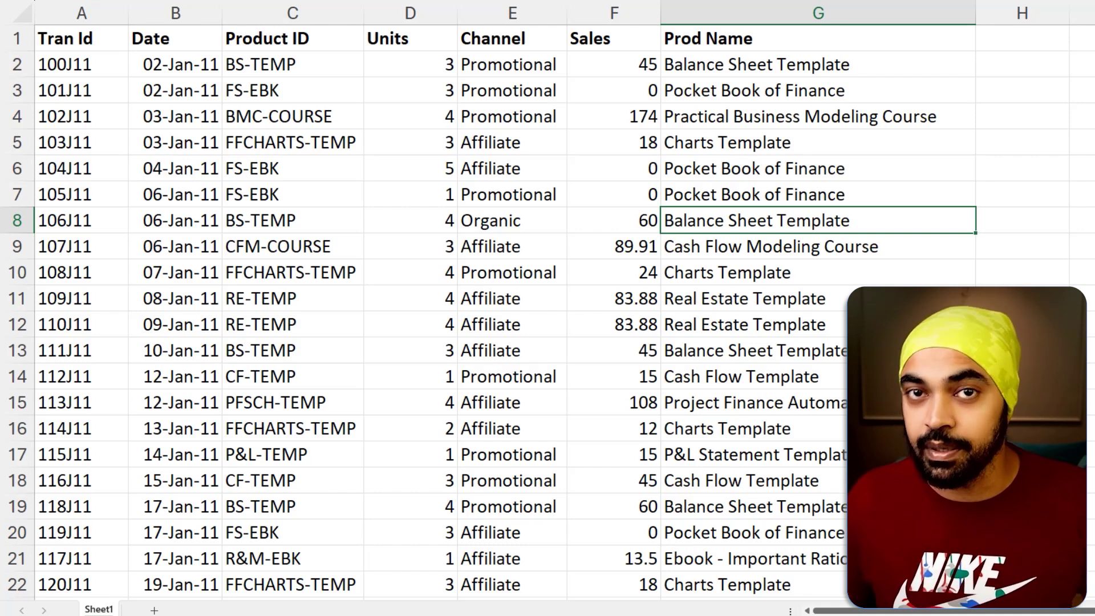
# - In the Excel sales sheet, filter Prod Name to Balance Sheet Template and sort those rows by Sales from largest to smallest
pyautogui.click(770, 67)
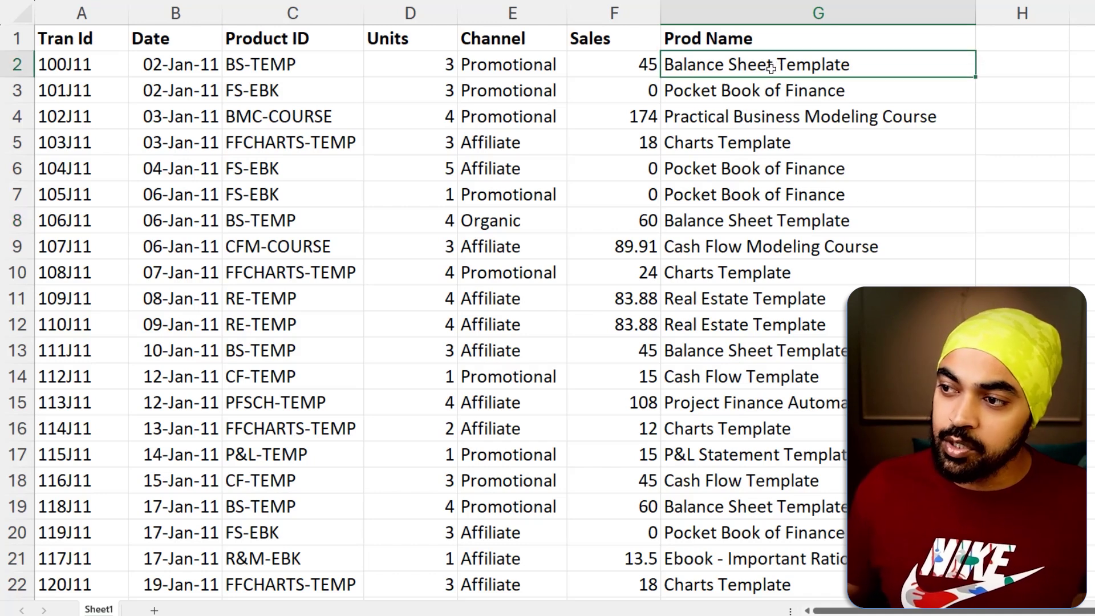
pyautogui.hotkey('shift', 'F10')
pyautogui.press('e')
pyautogui.press('v')
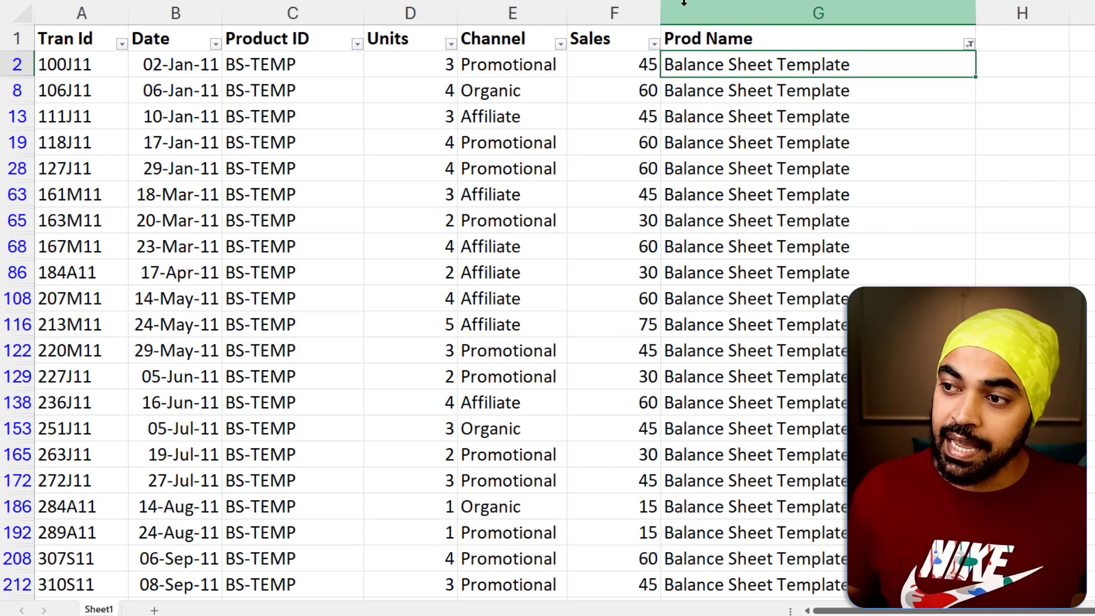
pyautogui.click(642, 66)
pyautogui.hotkey('shift', 'F10')
pyautogui.press('o')
pyautogui.press('o')
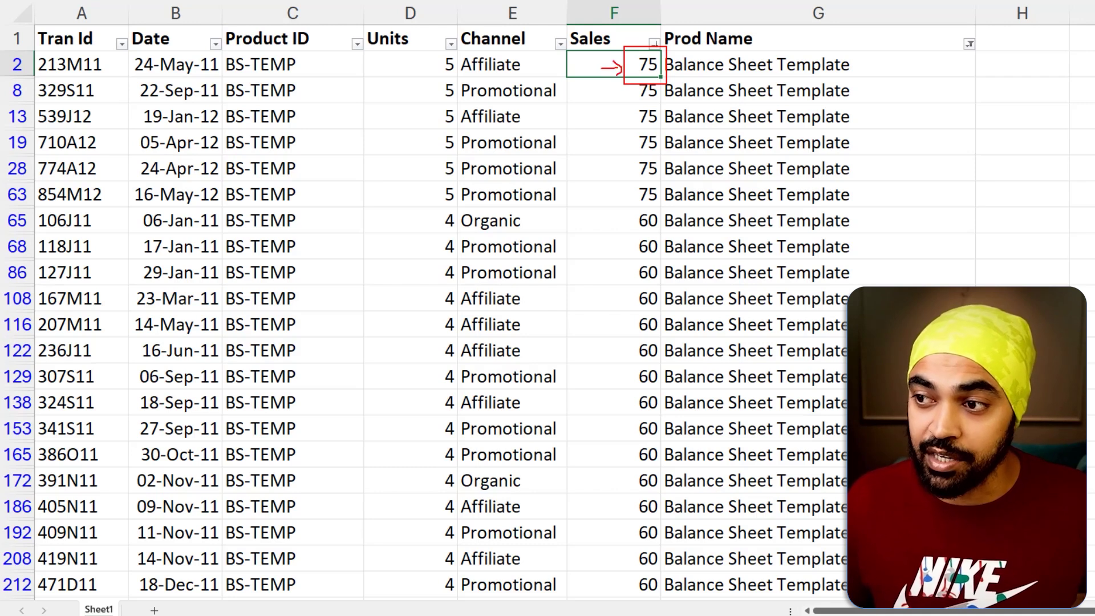
# - Remove the product filter and sort all transactions by Sales in descending order
pyautogui.hotkey('ctrl', 'shift', 'l')
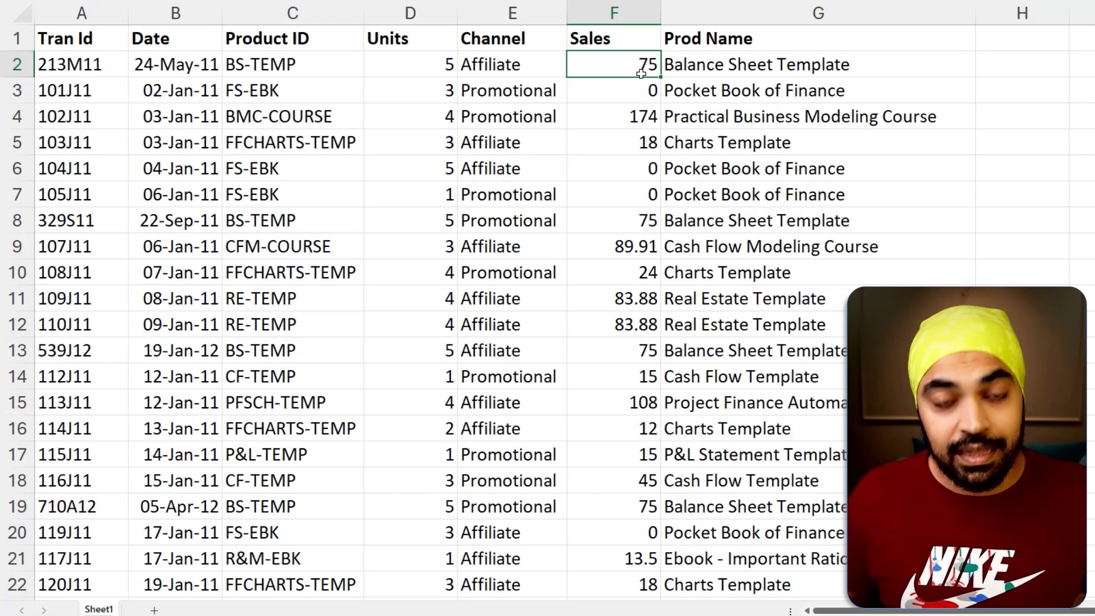
pyautogui.press('alt')
pyautogui.press('a')
pyautogui.press('s')
pyautogui.press('d')
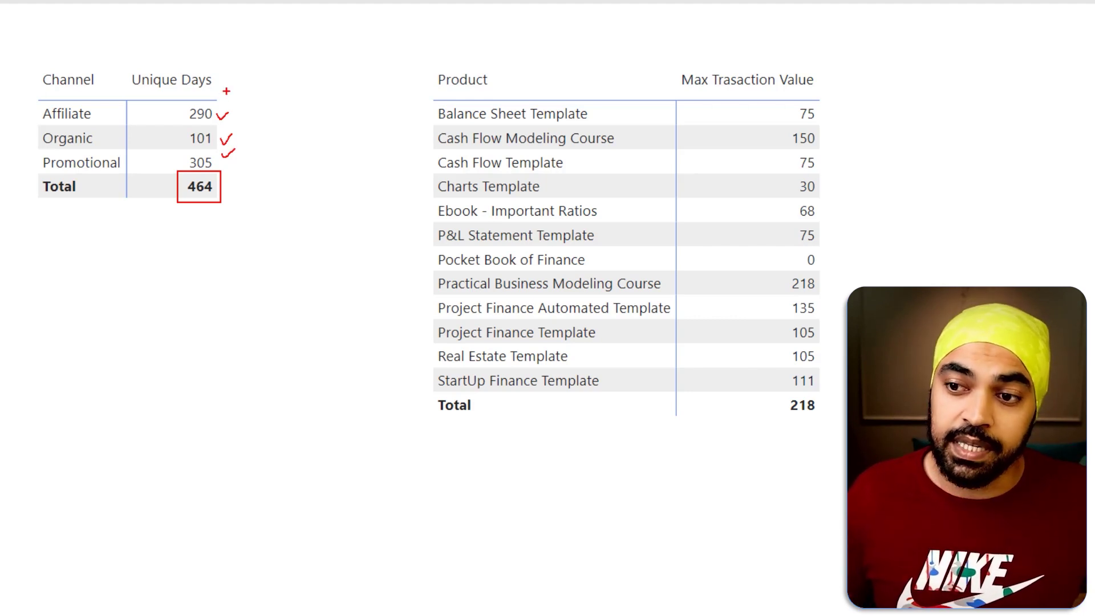
# - Switch back to the Power BI report and launch DAX Studio connected to the Incorrect Totals in Power BI model
pyautogui.moveTo(30, 95); pyautogui.dragTo(229, 177)
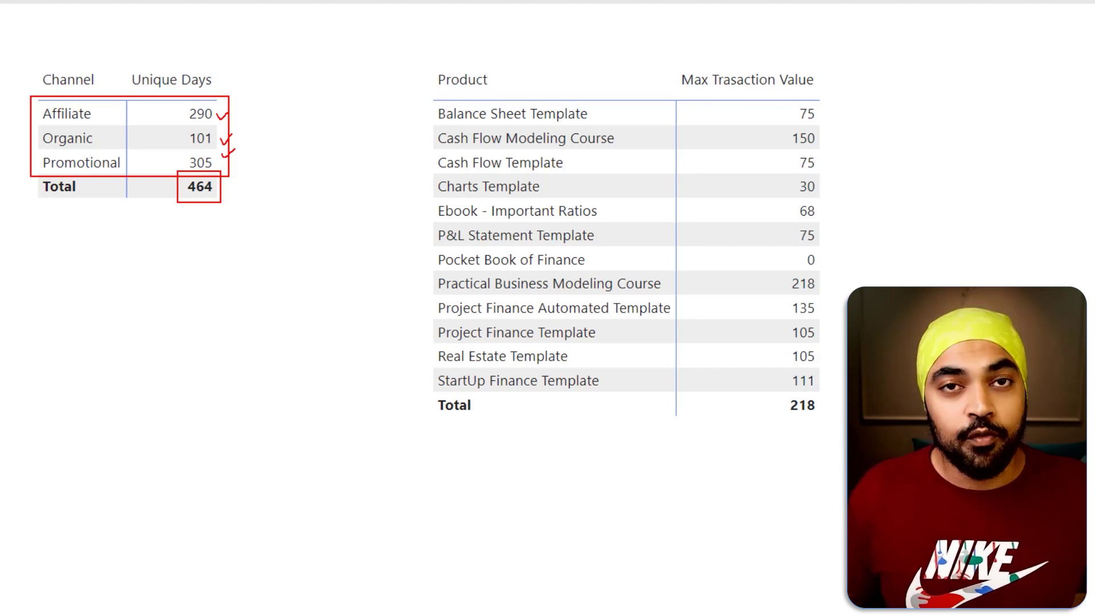
pyautogui.press('Escape')
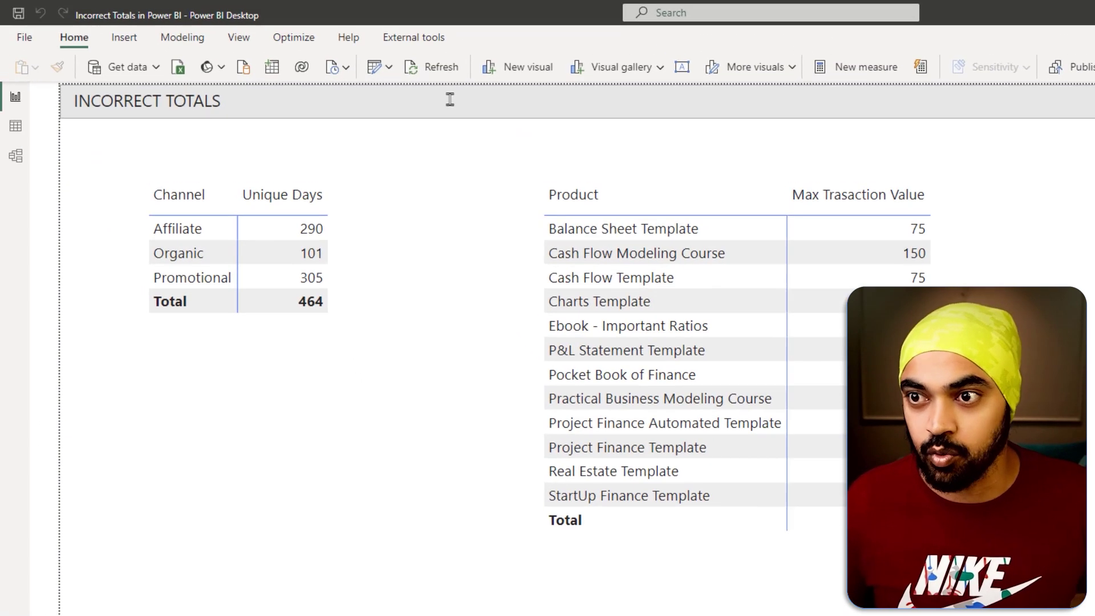
pyautogui.click(406, 39)
pyautogui.click(63, 67)
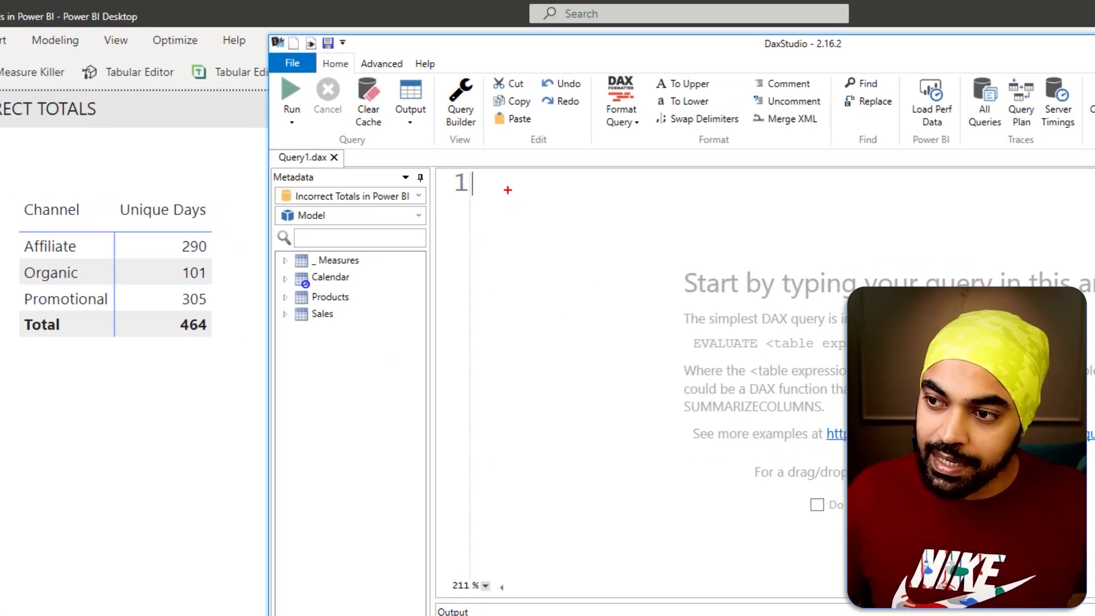
pyautogui.moveTo(521, 195); pyautogui.dragTo(511, 280)
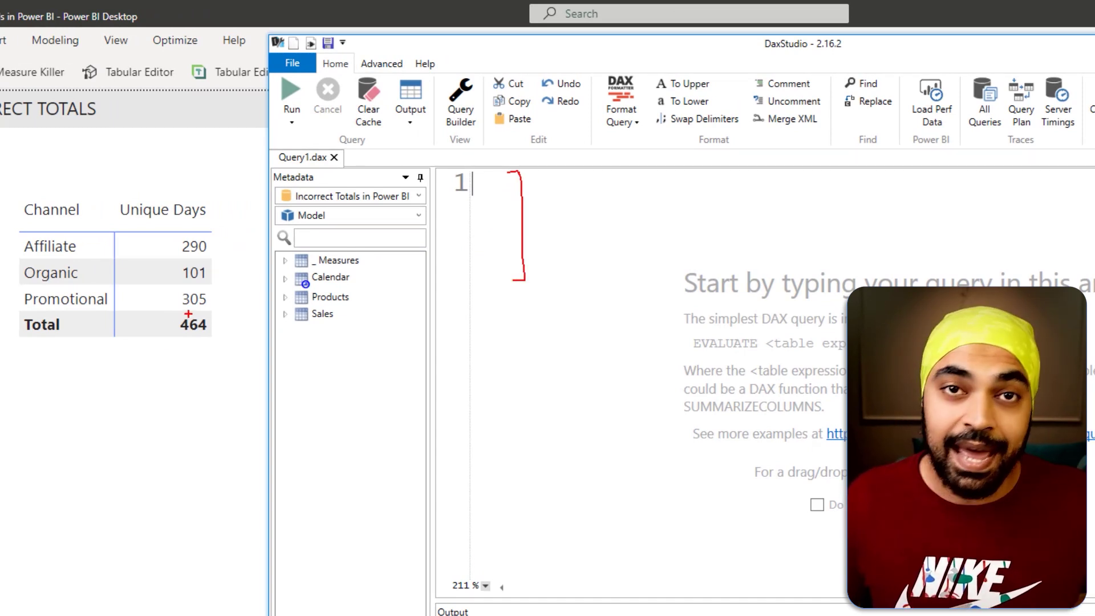
pyautogui.moveTo(173, 323); pyautogui.dragTo(213, 341)
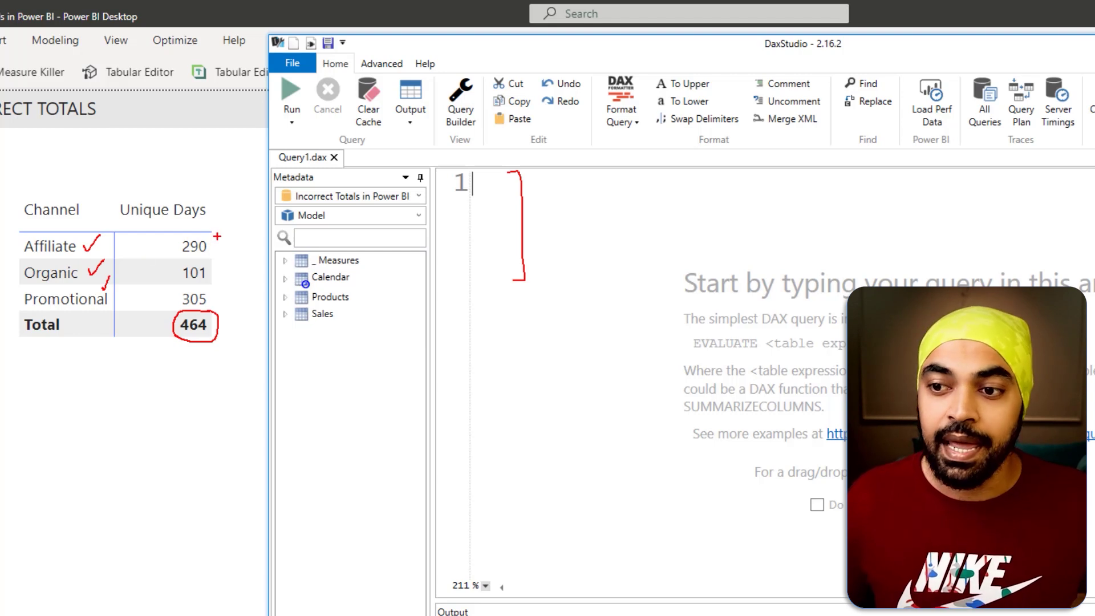
pyautogui.moveTo(217, 237)
pyautogui.mouseDown()
pyautogui.moveTo(167, 258)
pyautogui.moveTo(223, 234)
pyautogui.mouseUp()
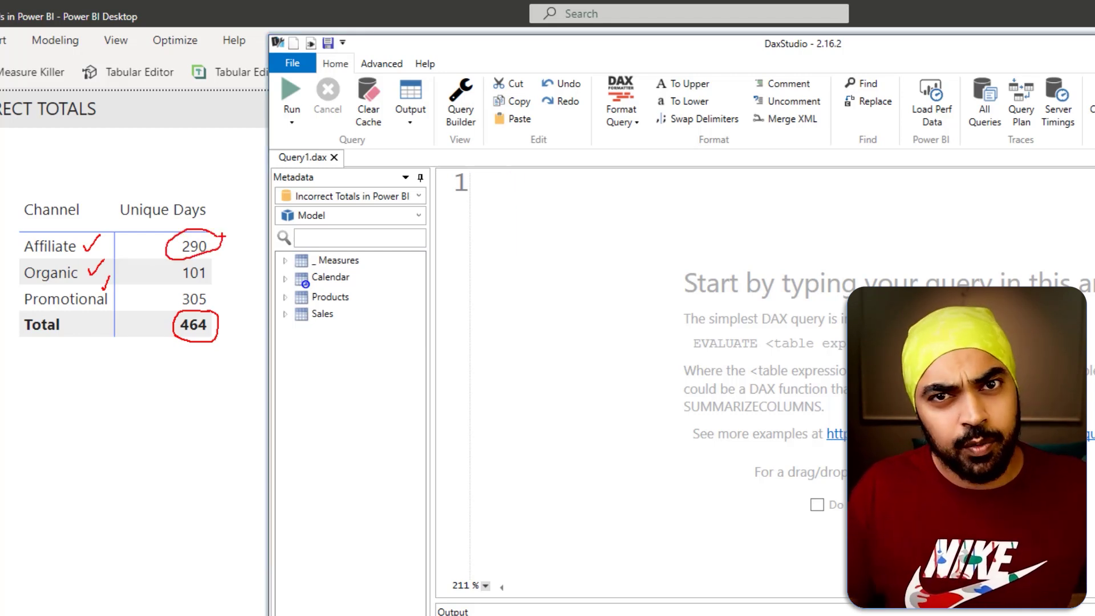
pyautogui.press('Escape')
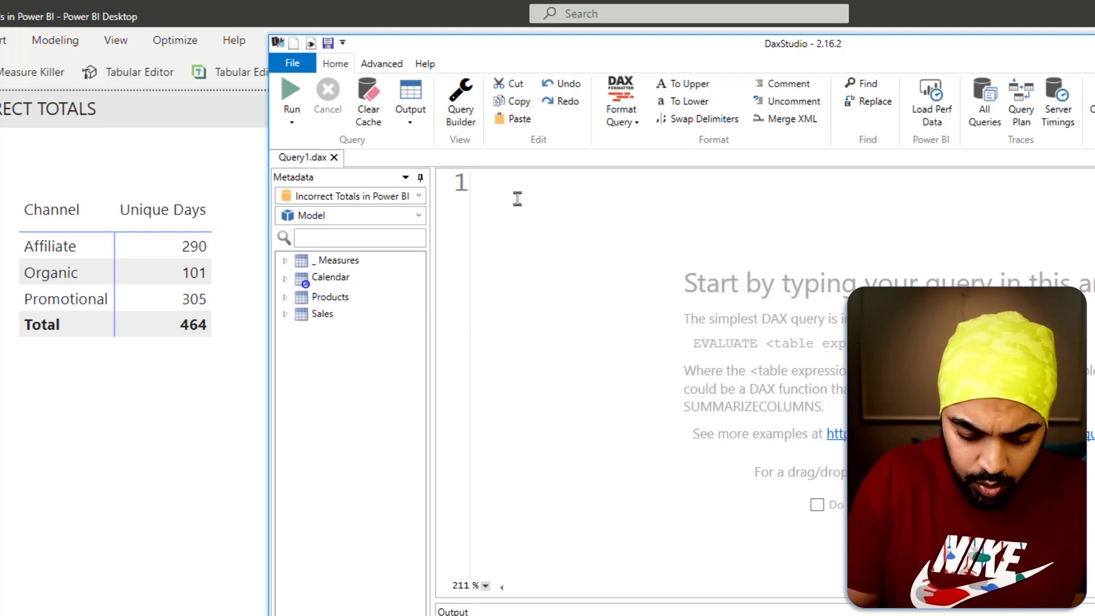
# - Write a DAX query that evaluates VALUES(Sales[Channel])
pyautogui.write('eva')
pyautogui.press('Tab')
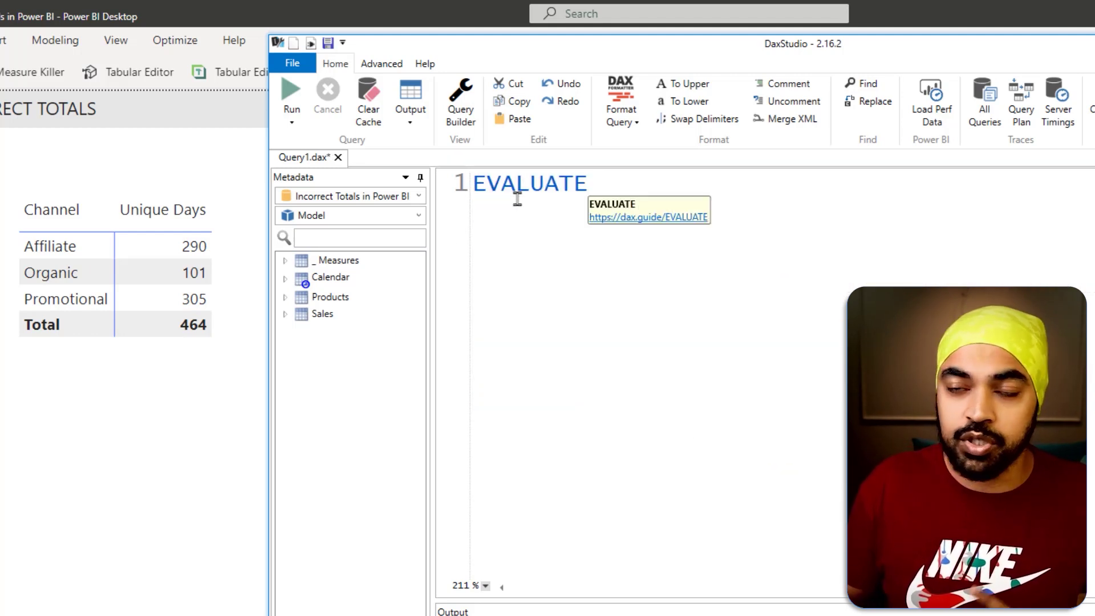
pyautogui.press('Return')
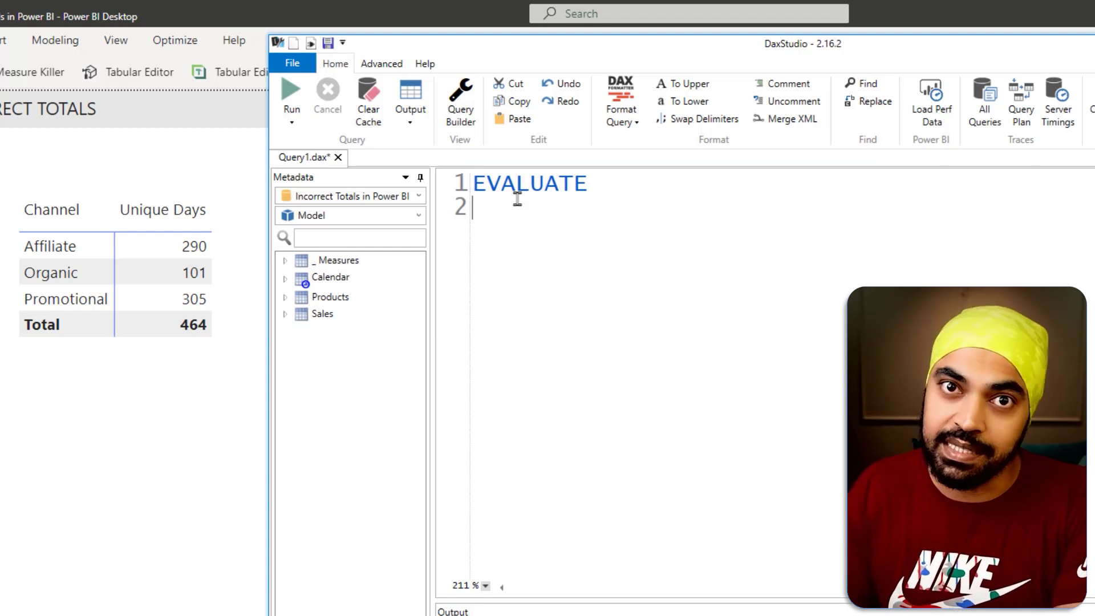
pyautogui.write('valu')
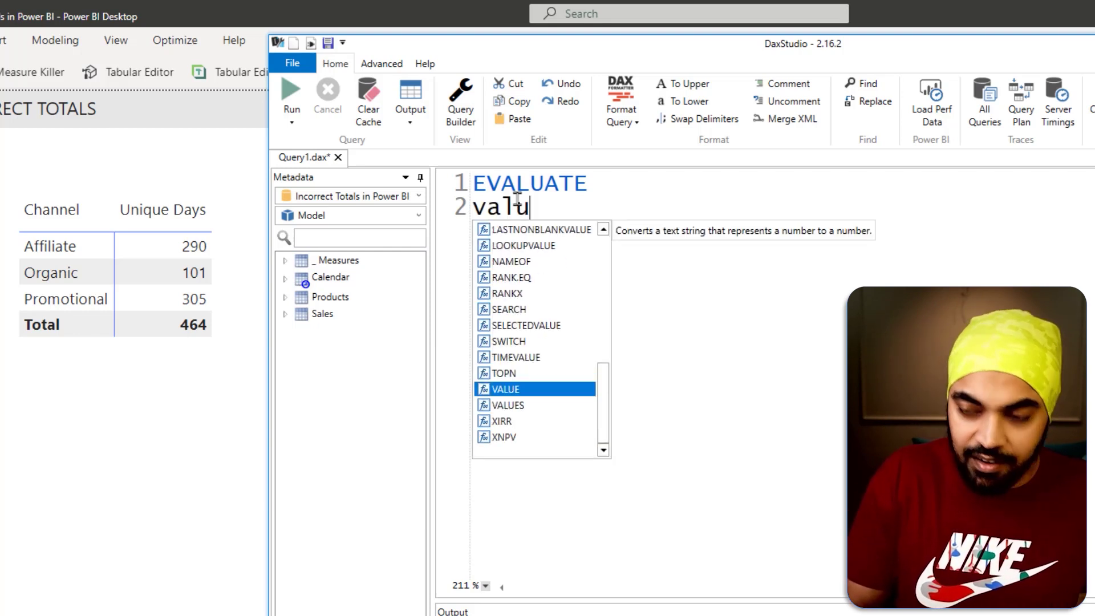
pyautogui.write('es(')
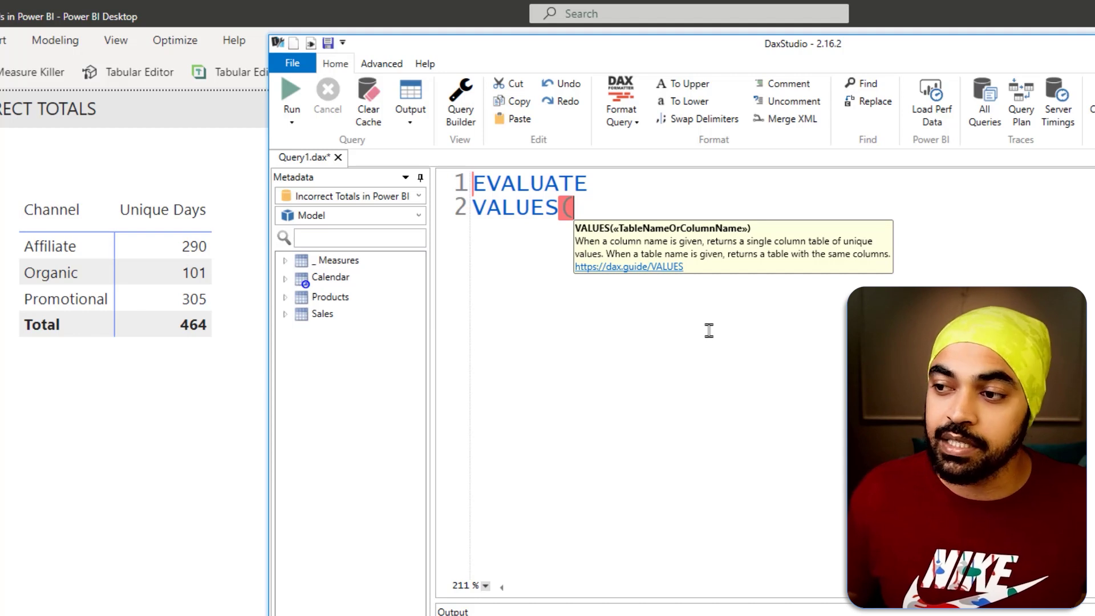
pyautogui.write('sal')
pyautogui.press('Tab')
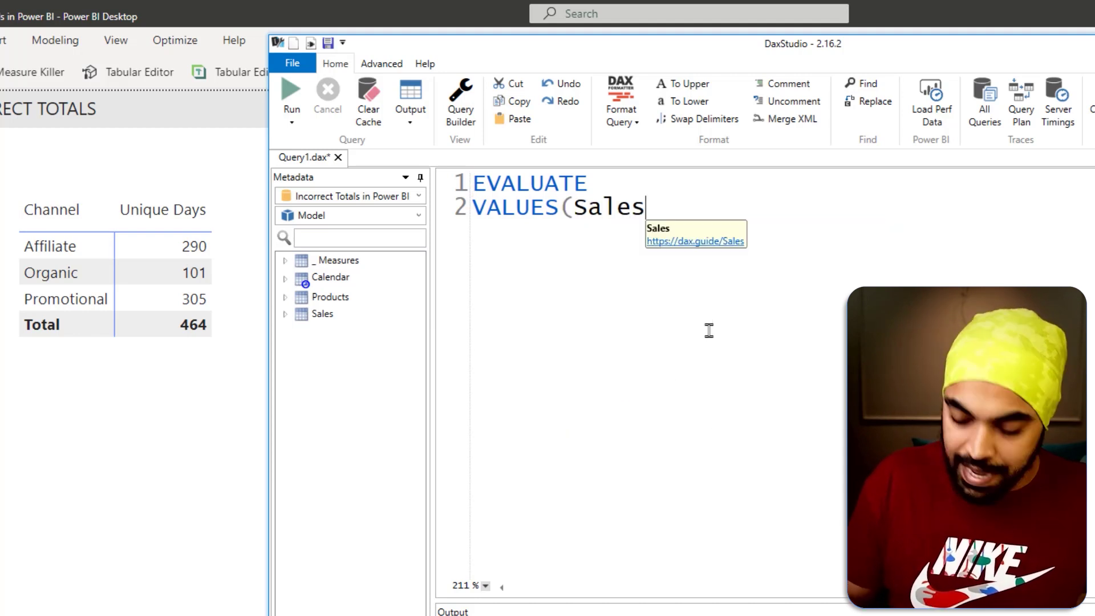
pyautogui.write('[Ch')
pyautogui.press('Tab')
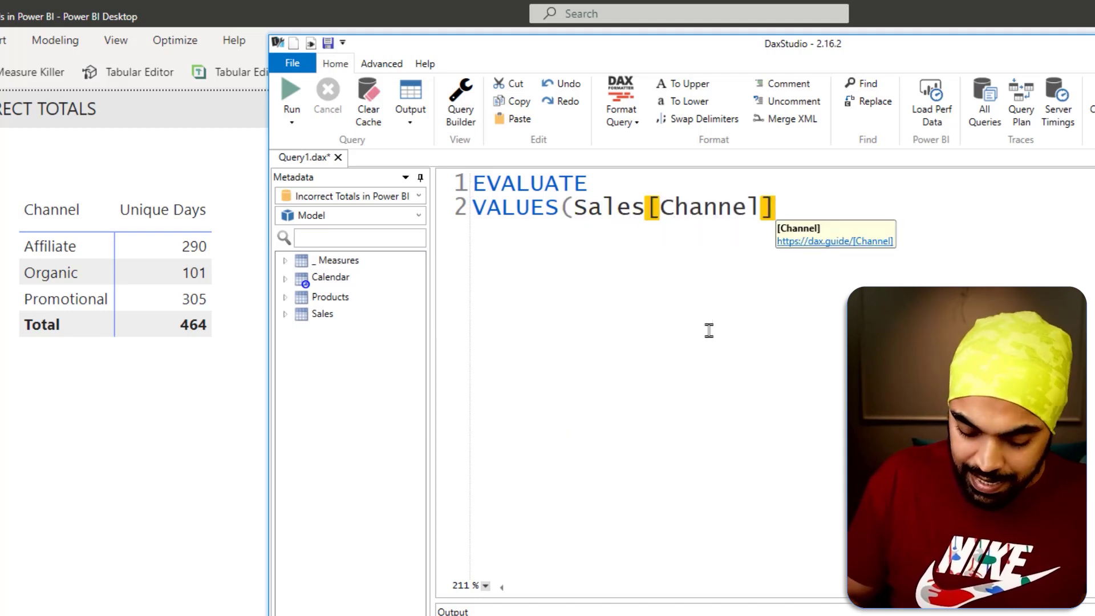
pyautogui.write(')')
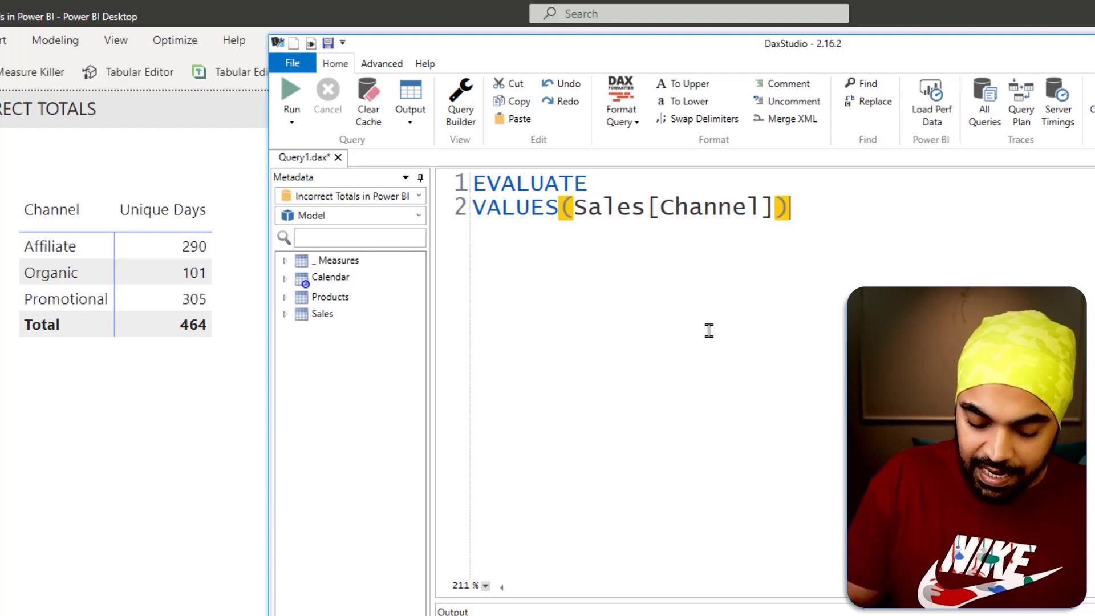
# - Run the channel query and enlarge its results area and text to compare the channels with the report table
pyautogui.click(296, 103)
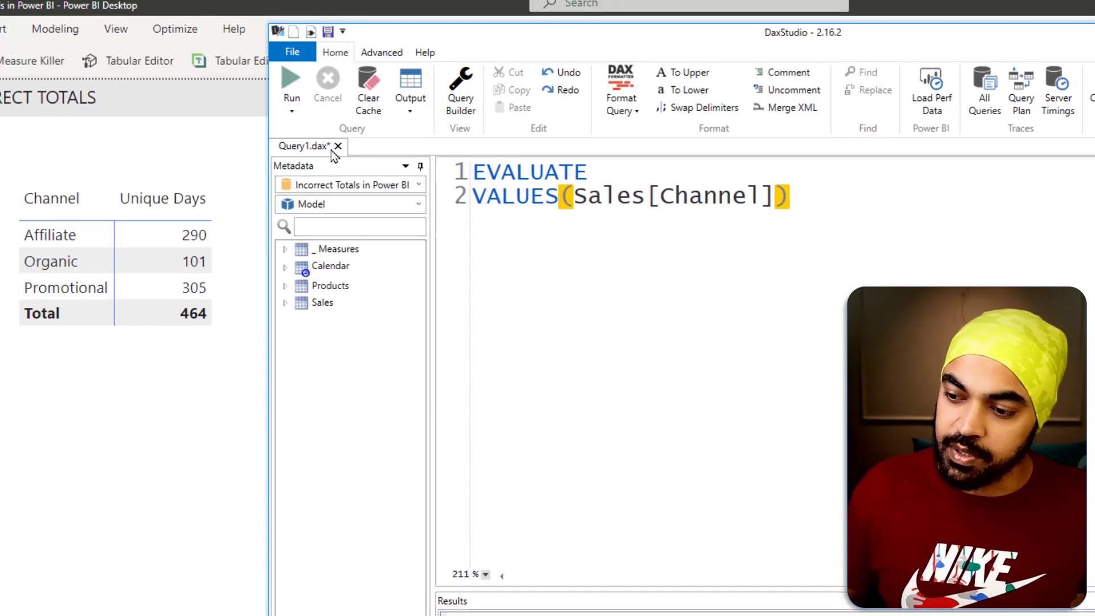
pyautogui.moveTo(565, 601); pyautogui.dragTo(565, 485)
pyautogui.scroll(5, 535, 421)
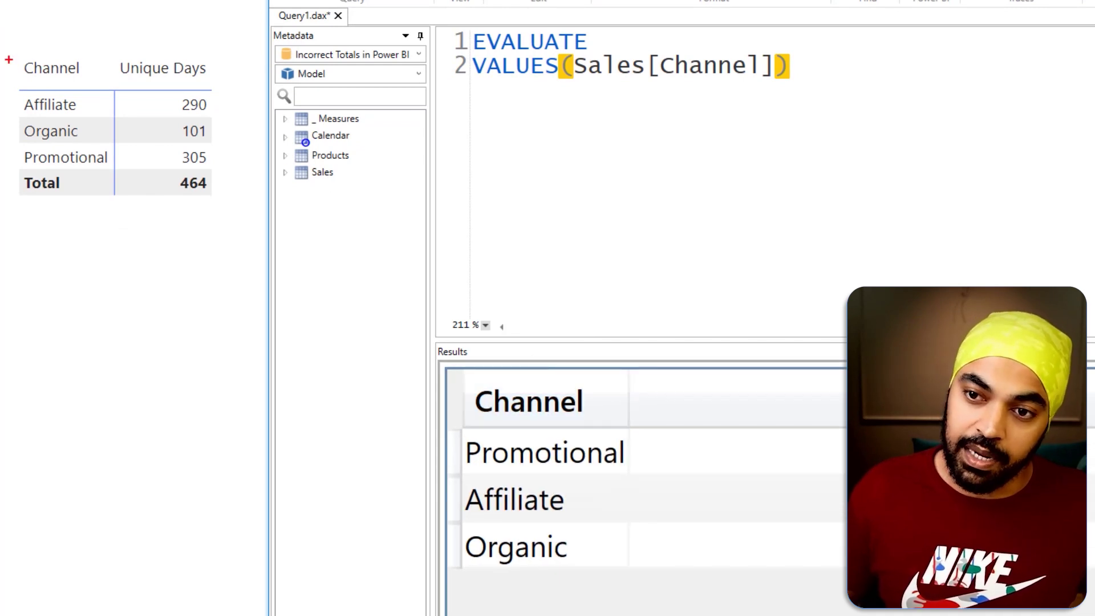
pyautogui.moveTo(9, 57); pyautogui.dragTo(106, 170)
pyautogui.moveTo(81, 112); pyautogui.dragTo(89, 99)
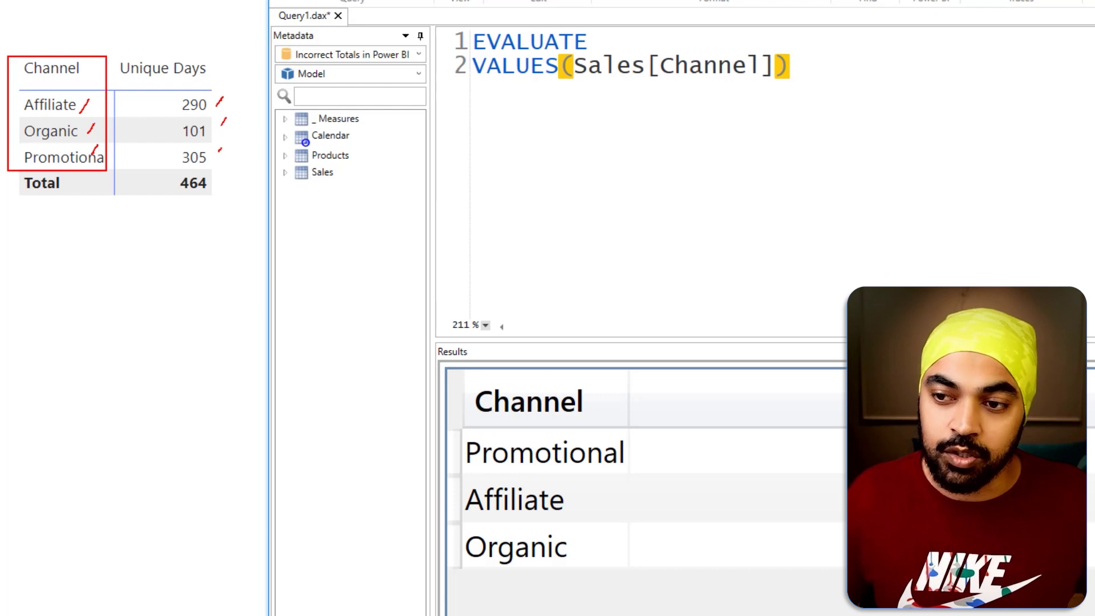
pyautogui.press('Escape')
# - Wrap the VALUES(Sales[Channel]) expression in ADDCOLUMNS as its first argument, leaving the function open on a new line
pyautogui.click(501, 68)
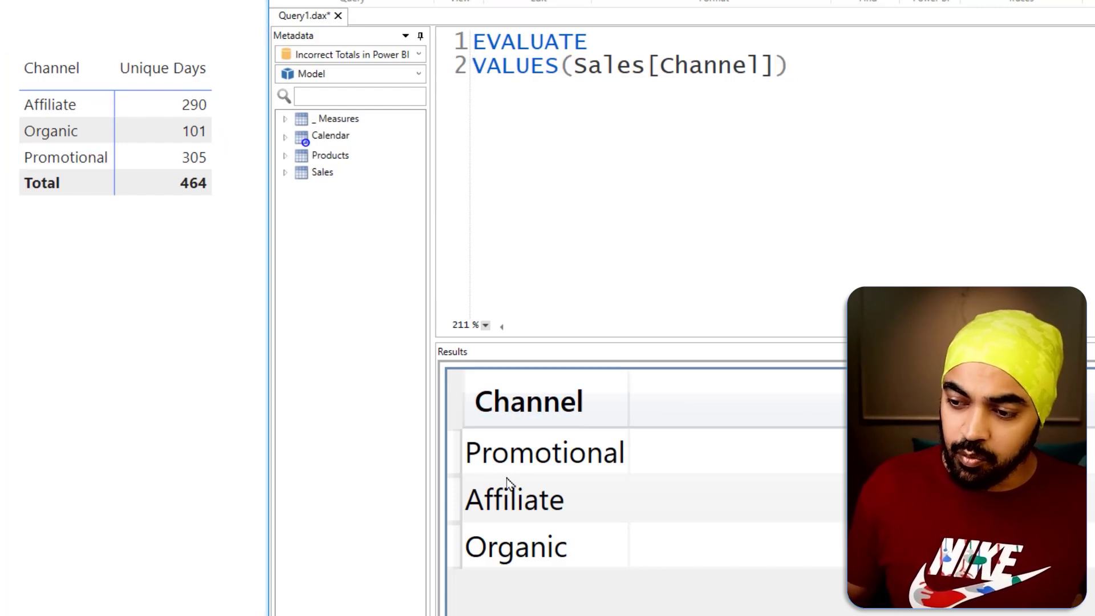
pyautogui.write('ADDCOLUMNS(')
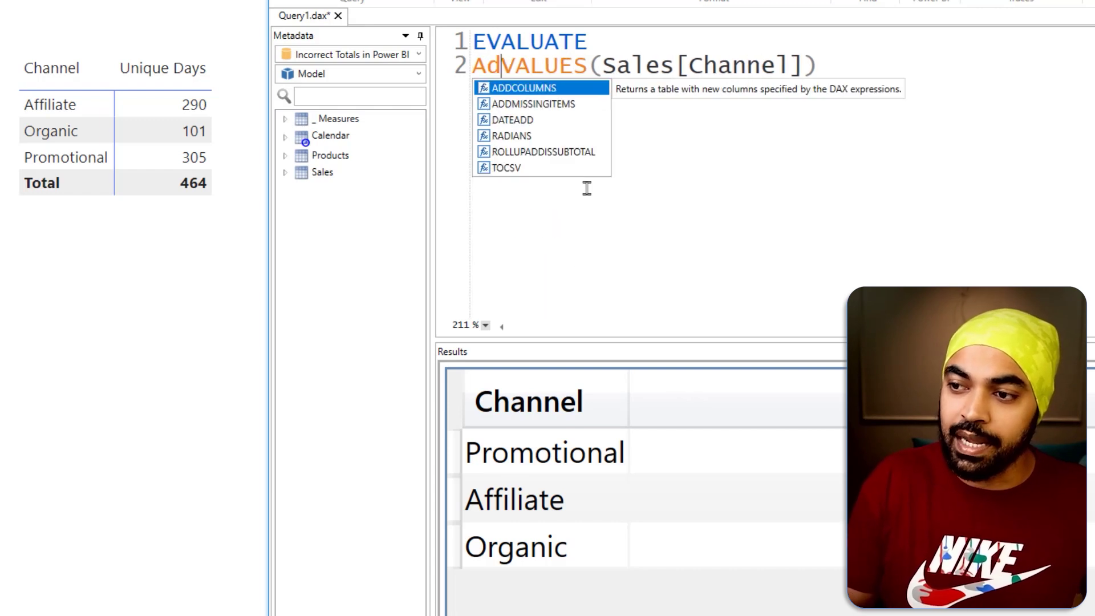
pyautogui.press('Return')
pyautogui.press('End')
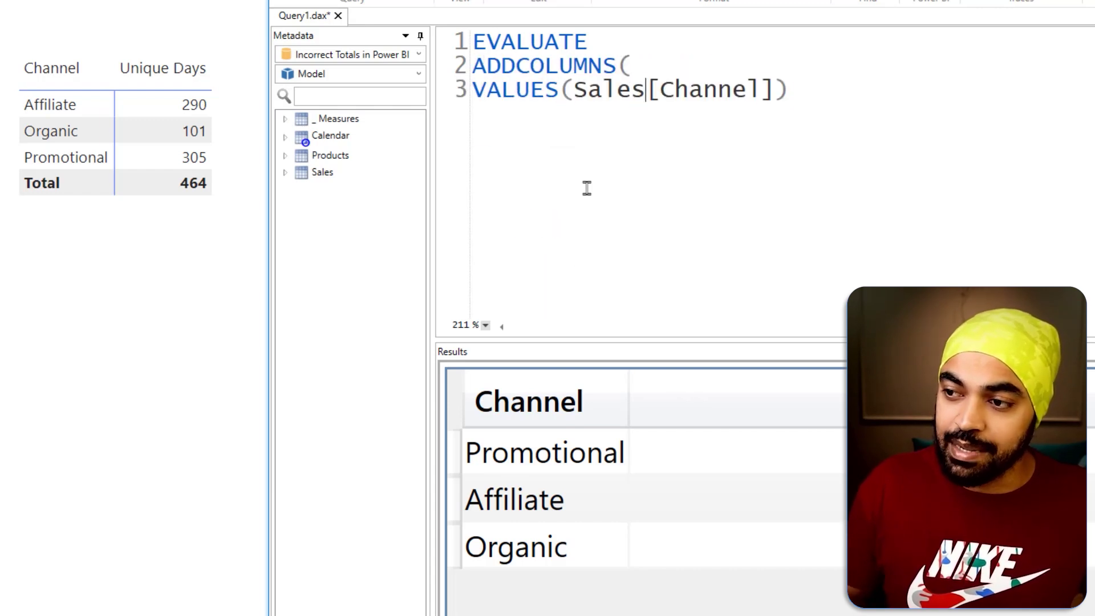
pyautogui.write(',')
pyautogui.press('Return')
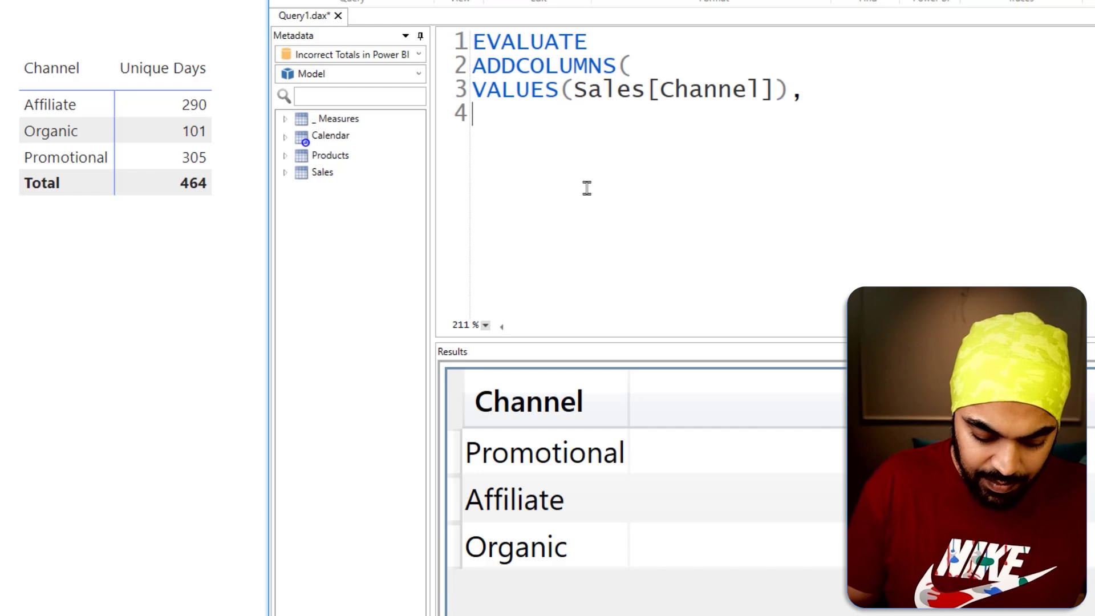
# - Add a column named "Days" to ADDCOLUMNS using the [Unique Days] measure and close the function
pyautogui.write('Da')
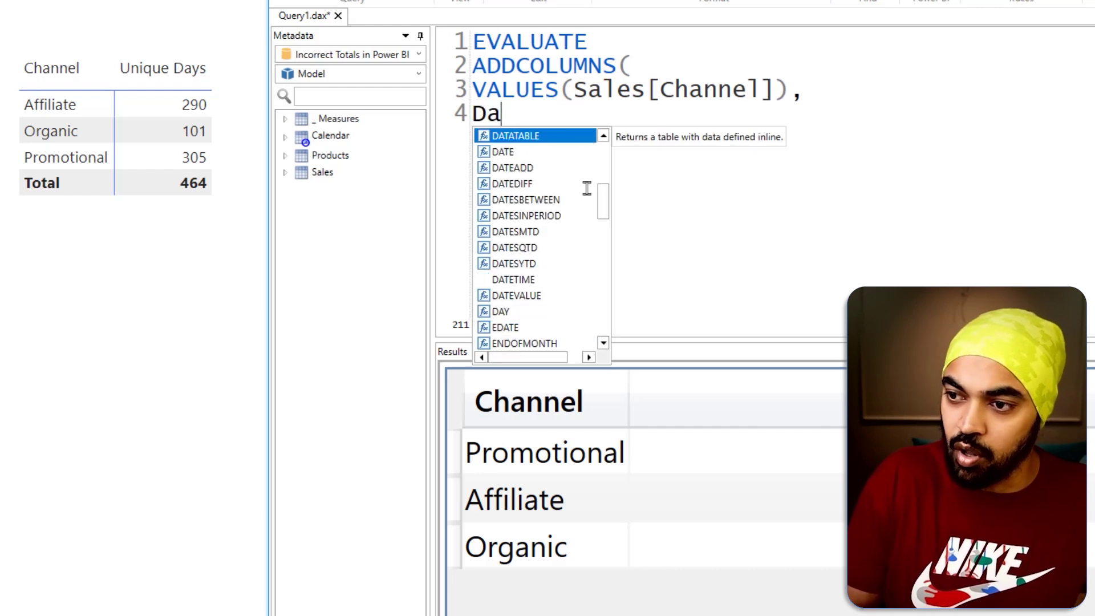
pyautogui.press('BackSpace')
pyautogui.press('BackSpace')
pyautogui.write('"Dau')
pyautogui.press('BackSpace')
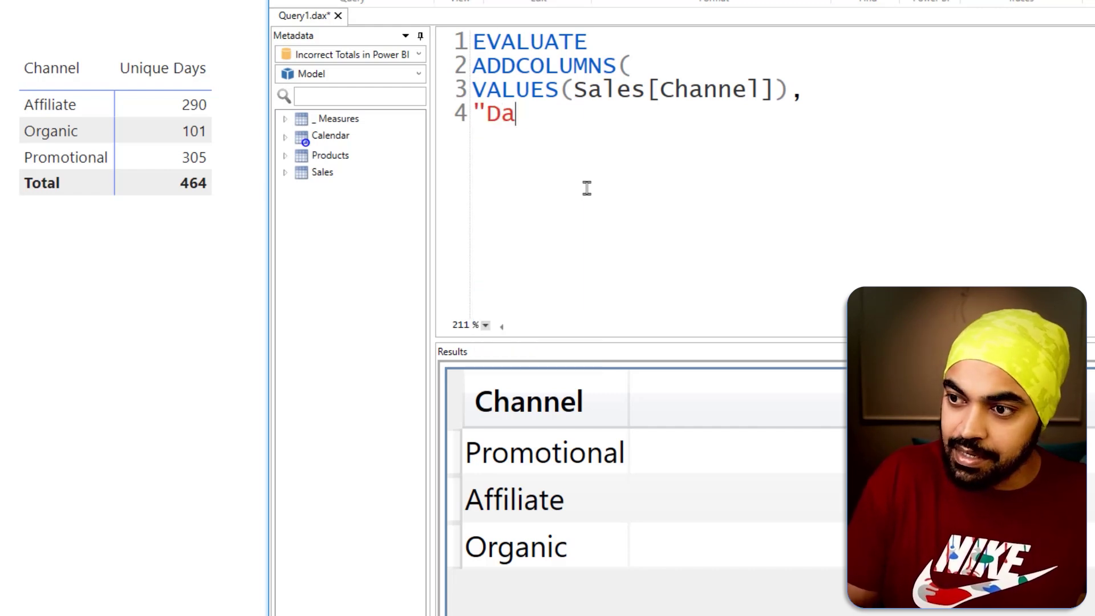
pyautogui.write('ys", ')
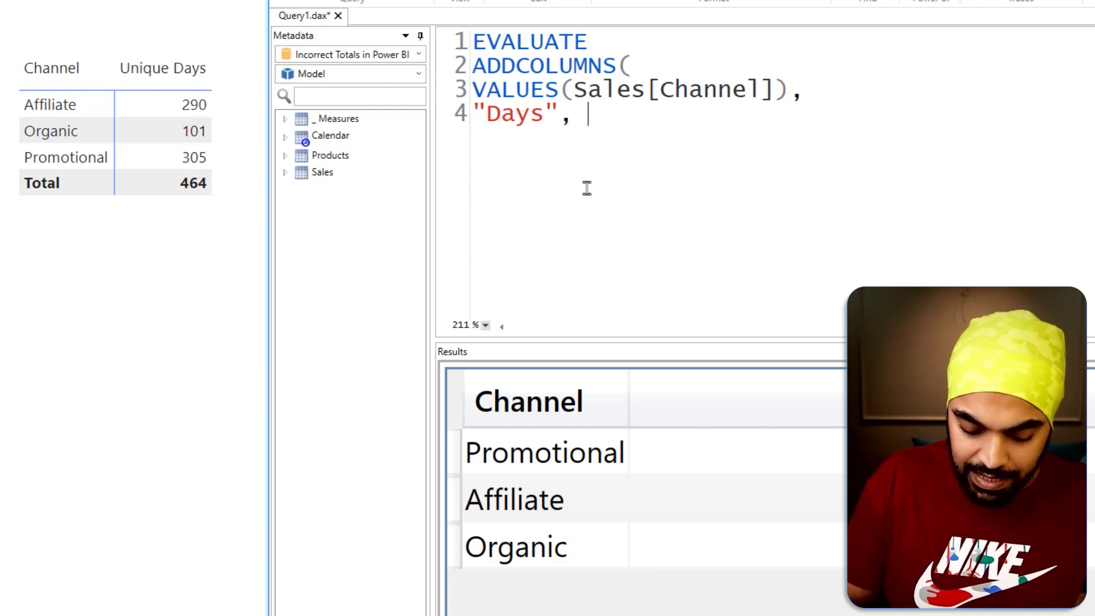
pyautogui.write('[u')
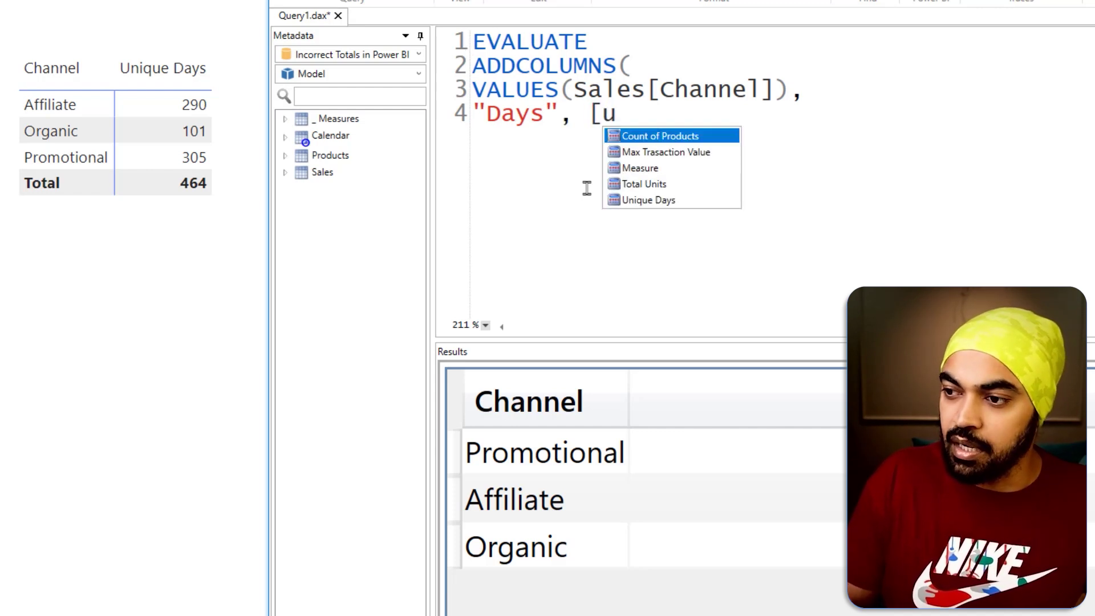
pyautogui.press('Down')
pyautogui.press('Down')
pyautogui.press('Down')
pyautogui.press('Down')
pyautogui.press('Tab')
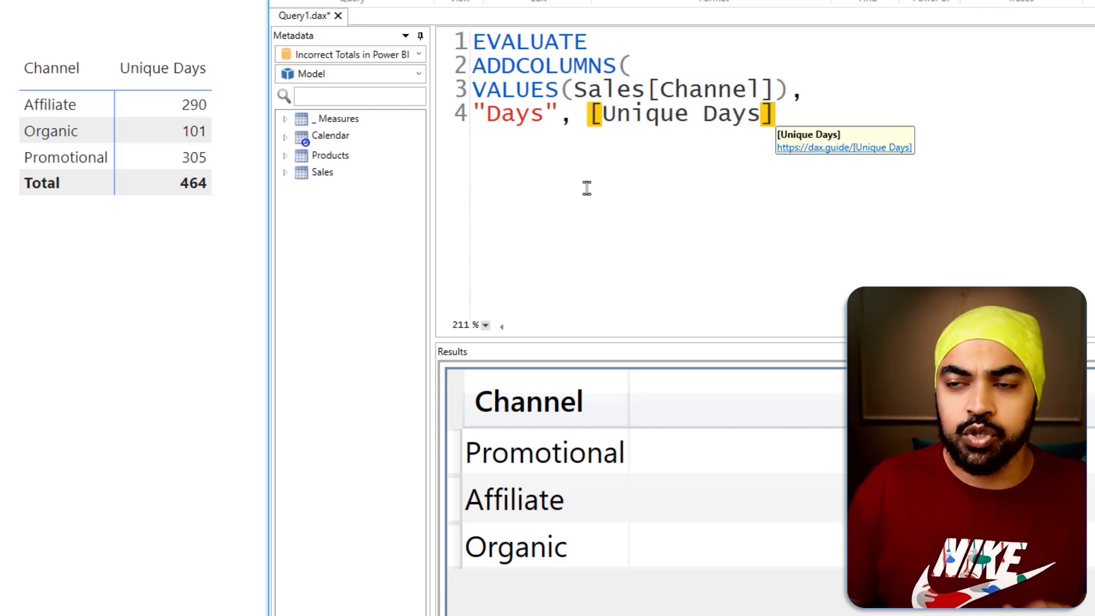
pyautogui.write(')')
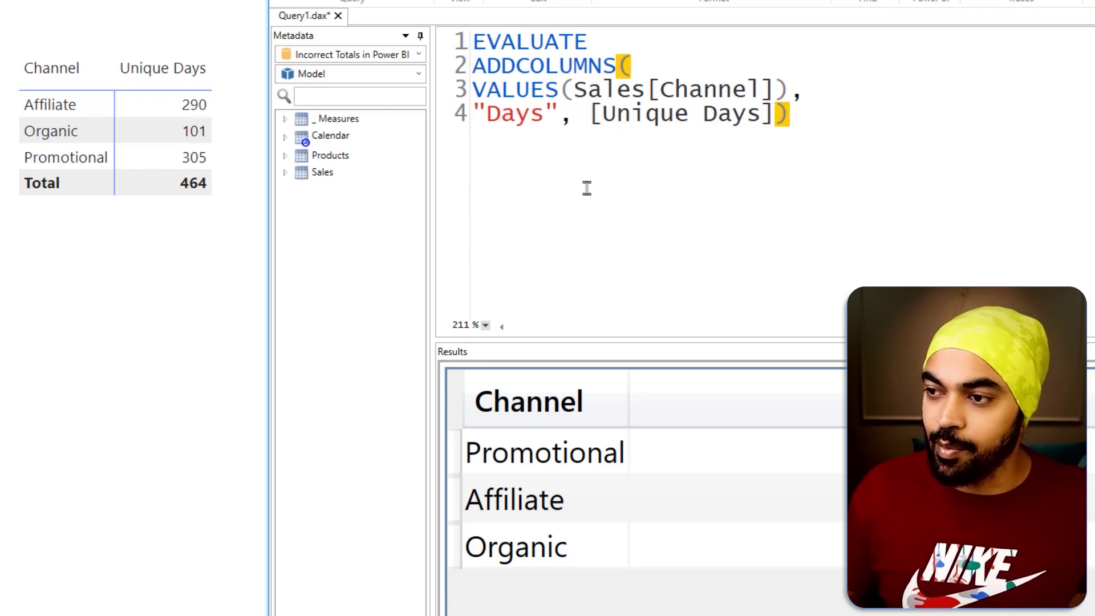
# - Format and run the ADDCOLUMNS query, and compare each channel's days with the report table
pyautogui.press('F6')
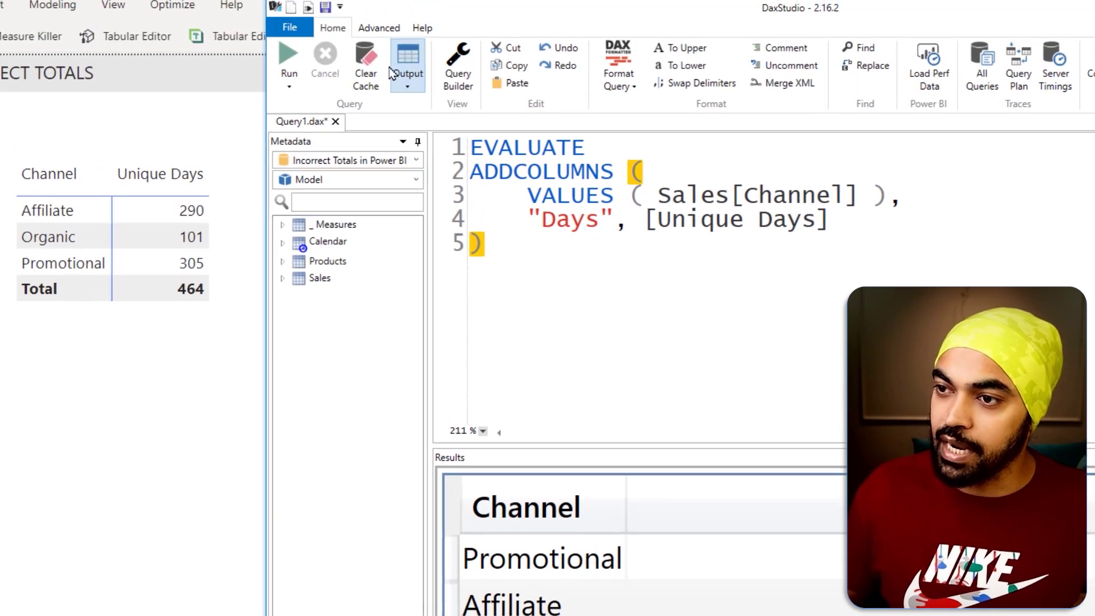
pyautogui.click(290, 95)
pyautogui.click(310, 155)
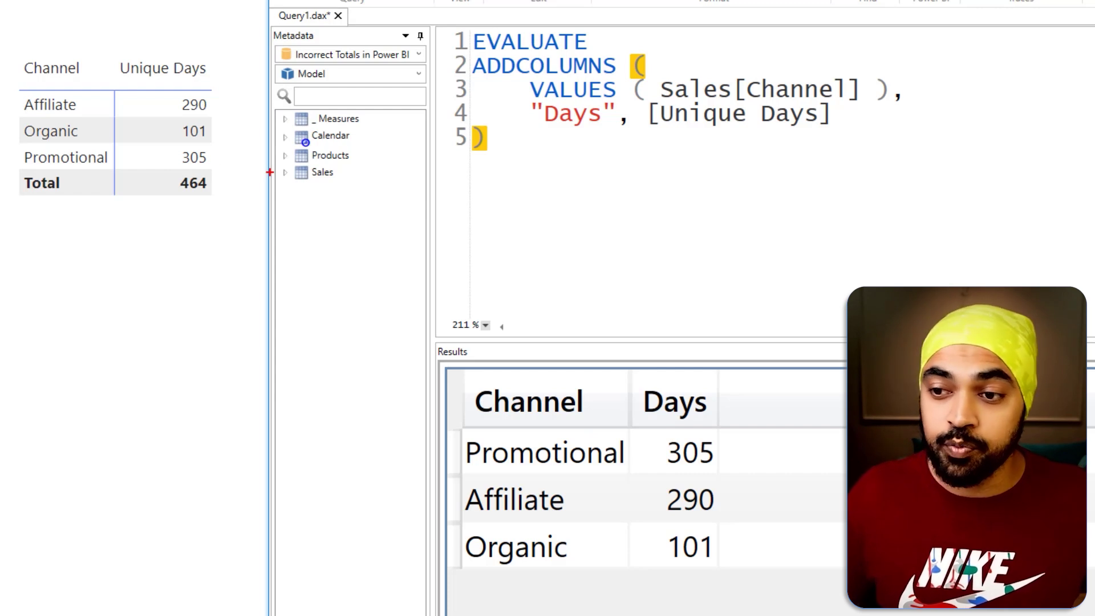
pyautogui.moveTo(219, 129); pyautogui.dragTo(234, 112)
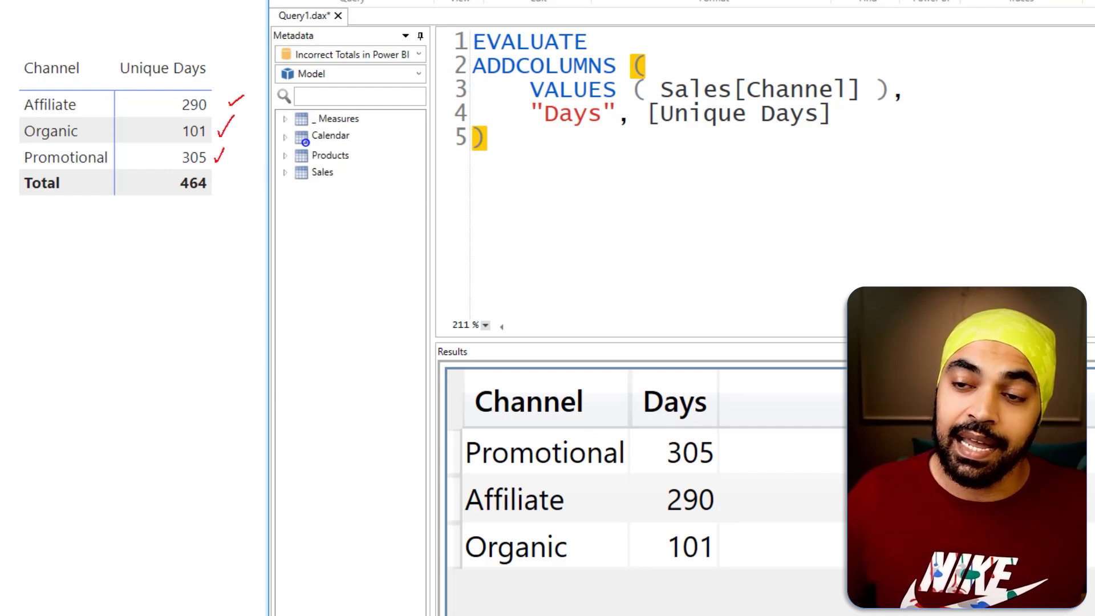
pyautogui.press('Escape')
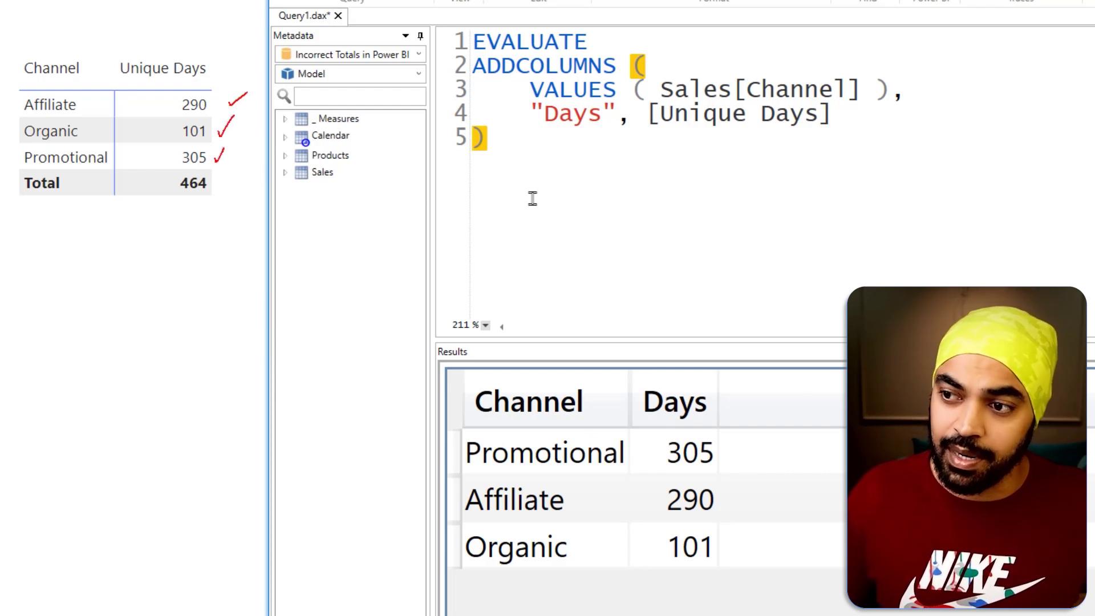
# - Insert an opening SUMX function on its own line before the ADDCOLUMNS expression
pyautogui.click(482, 69)
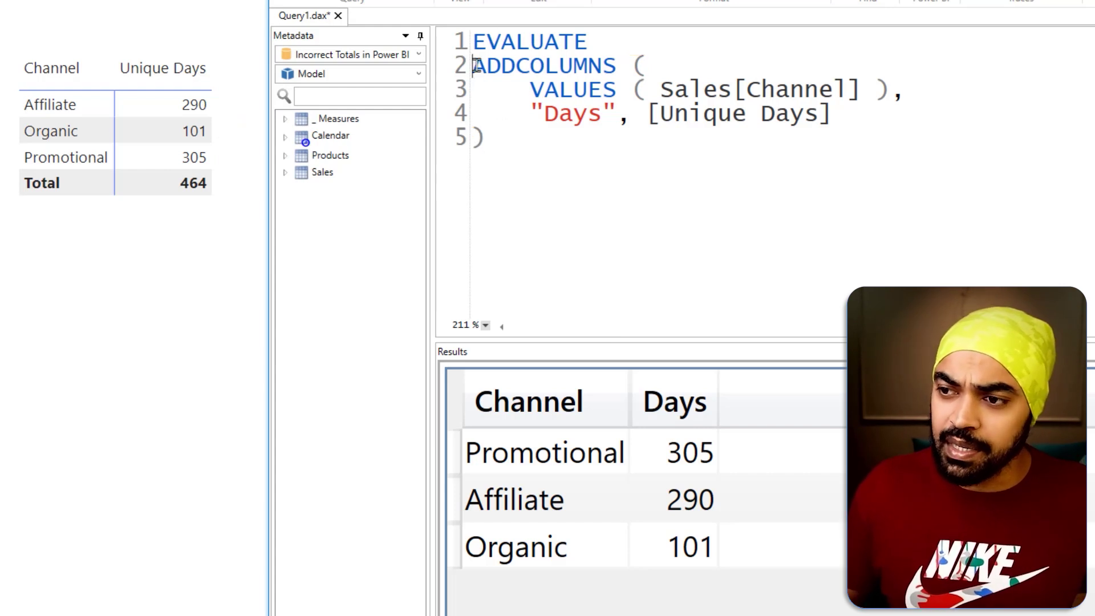
pyautogui.write('SUMX')
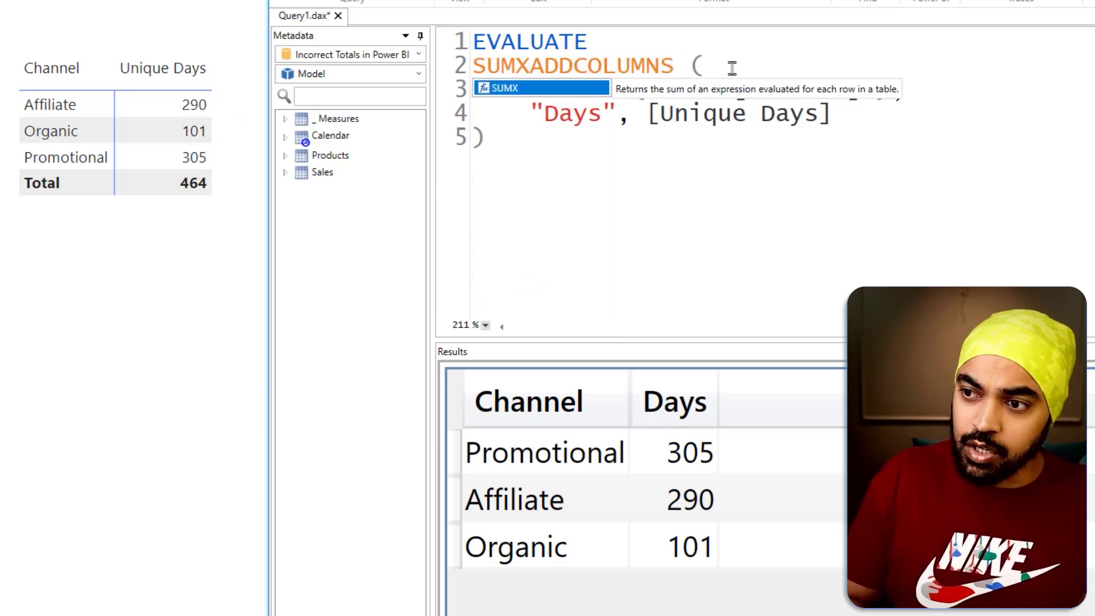
pyautogui.write('(')
pyautogui.press('Return')
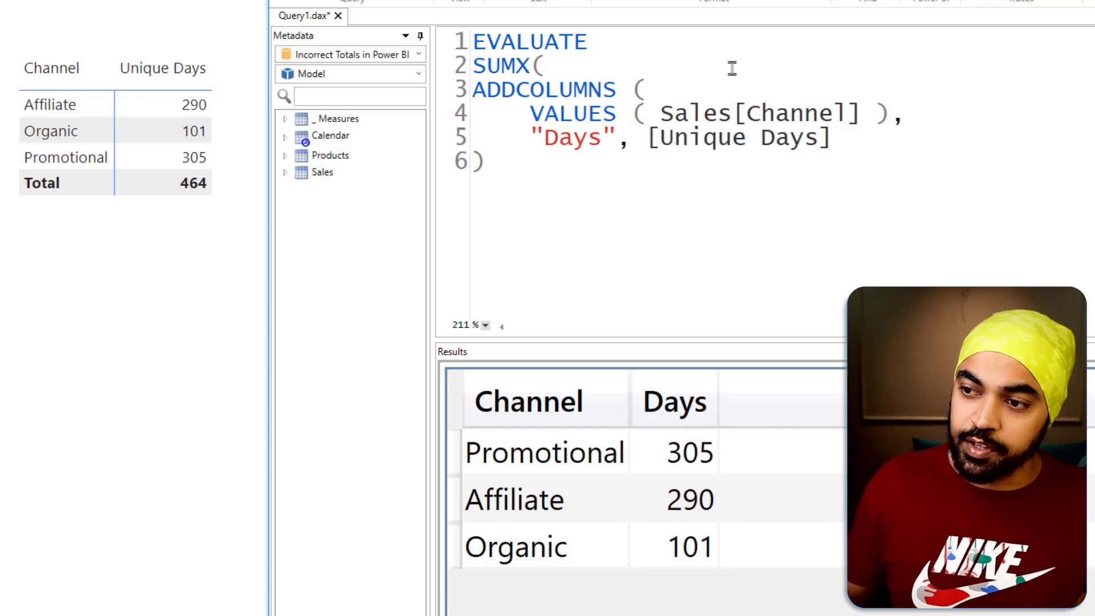
# - Supply [Days] as the SUMX expression after the ADDCOLUMNS table, close the function and format the query
pyautogui.click(522, 170)
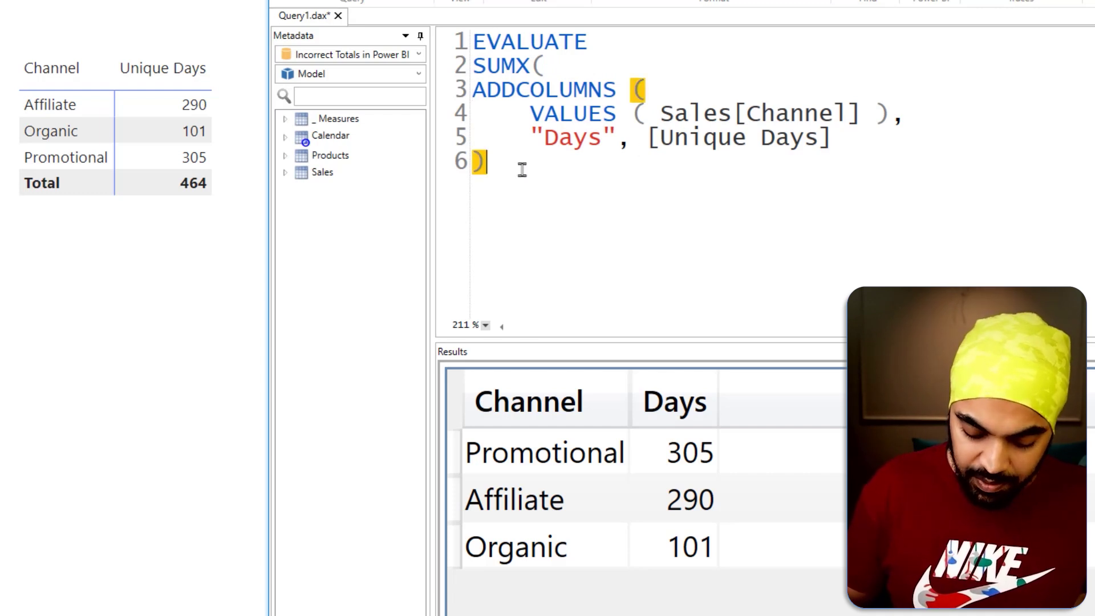
pyautogui.write(',[da')
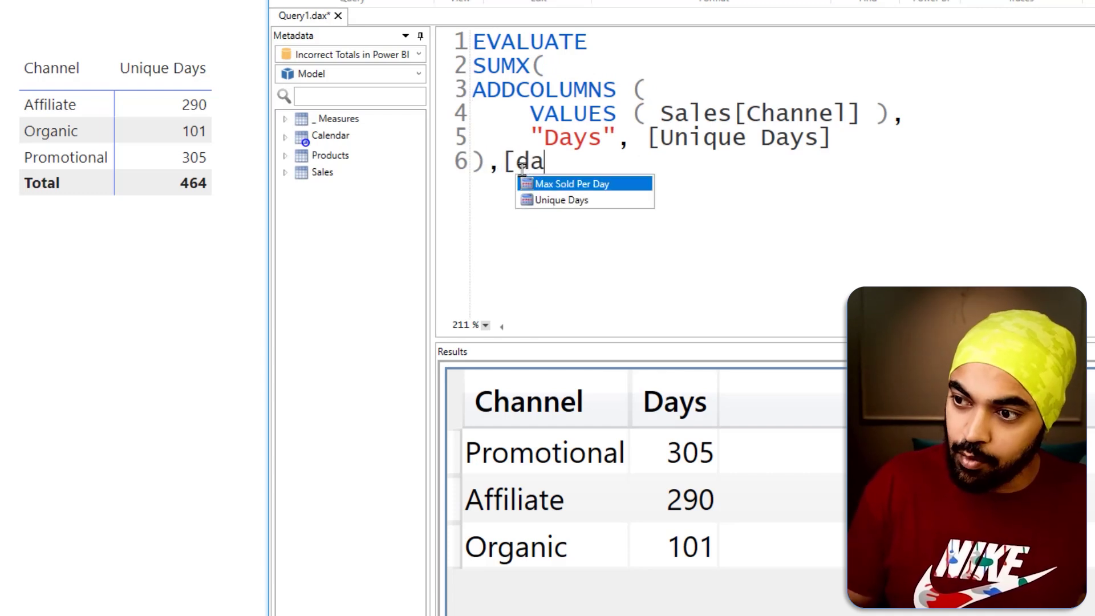
pyautogui.press('BackSpace')
pyautogui.press('BackSpace')
pyautogui.write('Day')
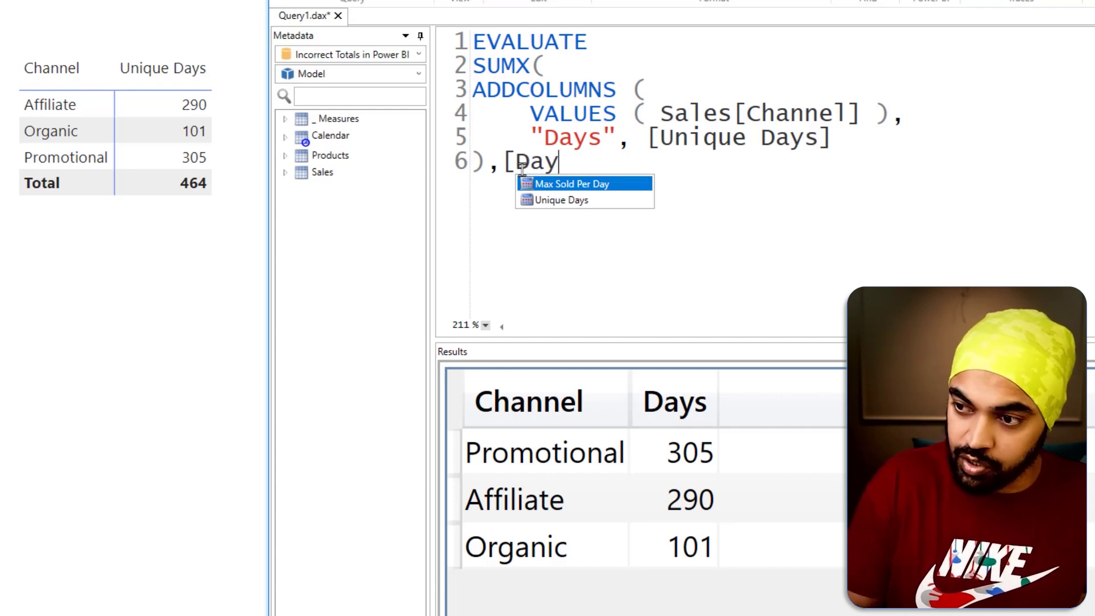
pyautogui.write('s]')
pyautogui.press('Return')
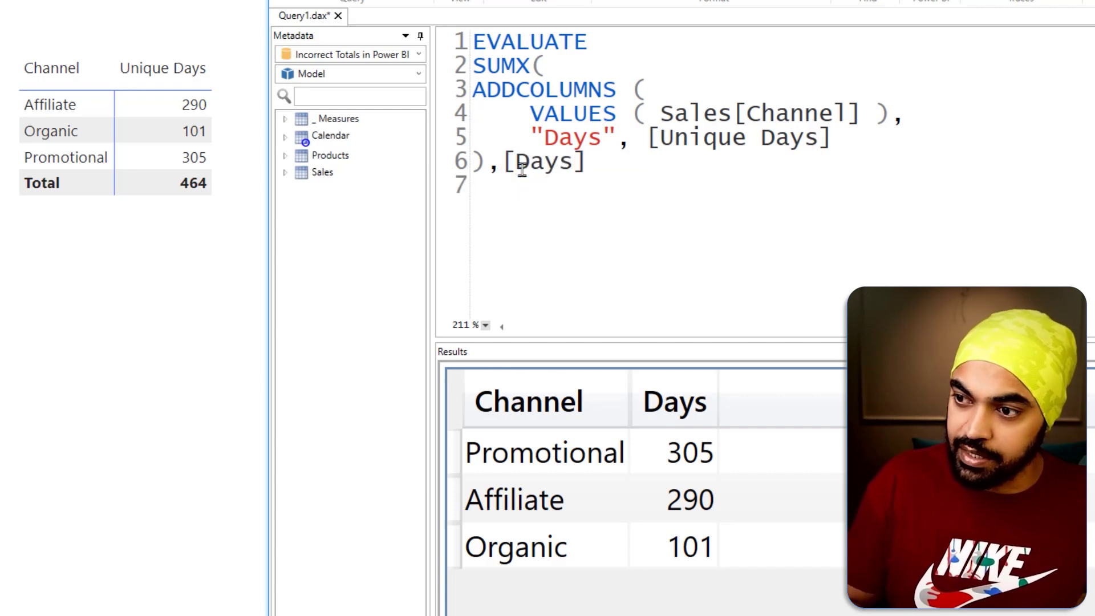
pyautogui.write(')')
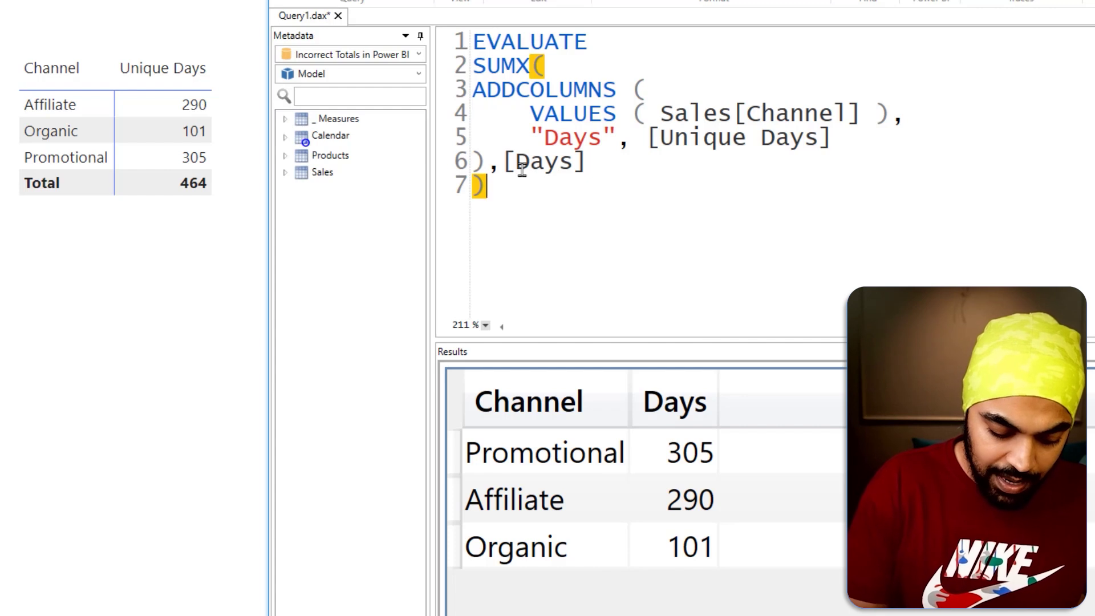
pyautogui.press('F6')
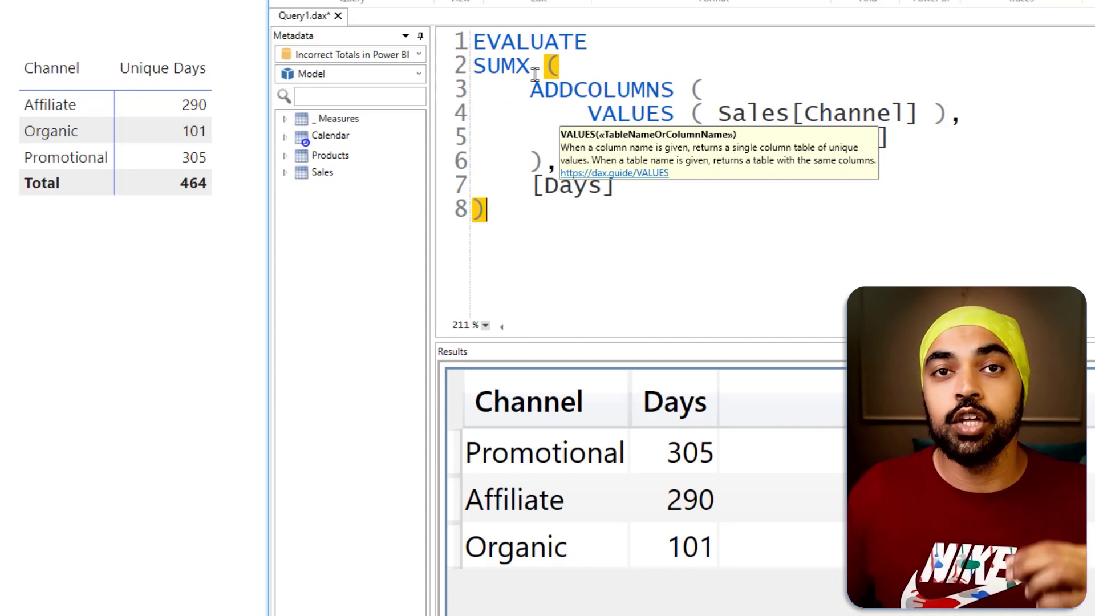
# - Enclose the whole SUMX expression in curly braces so that EVALUATE receives a table
pyautogui.click(660, 51)
pyautogui.press('Return')
pyautogui.write('{')
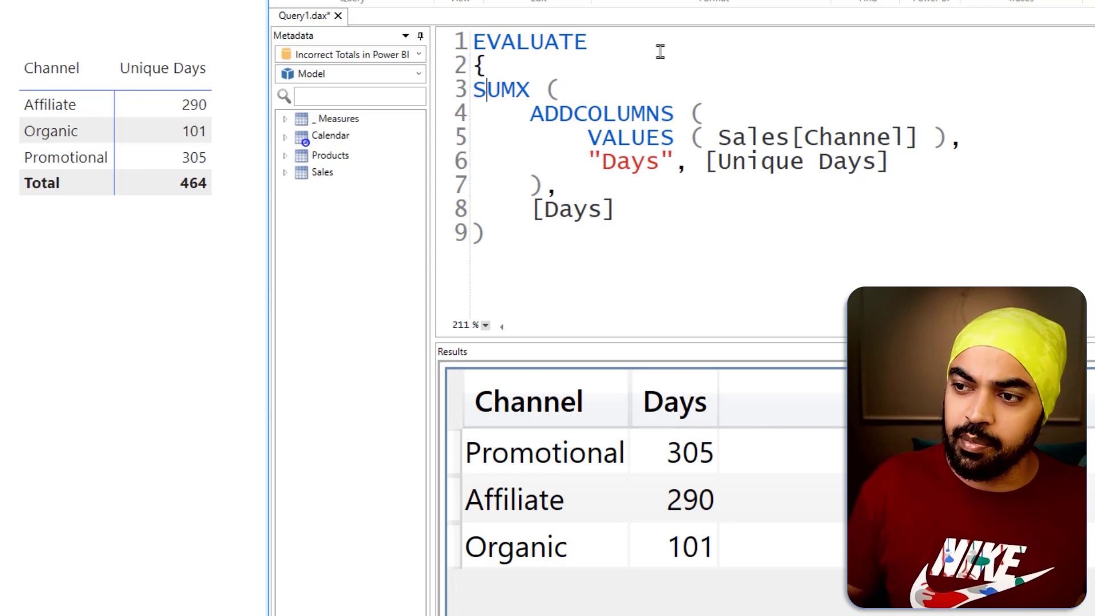
pyautogui.hotkey('ctrl', 'End')
pyautogui.press('Return')
pyautogui.write('}')
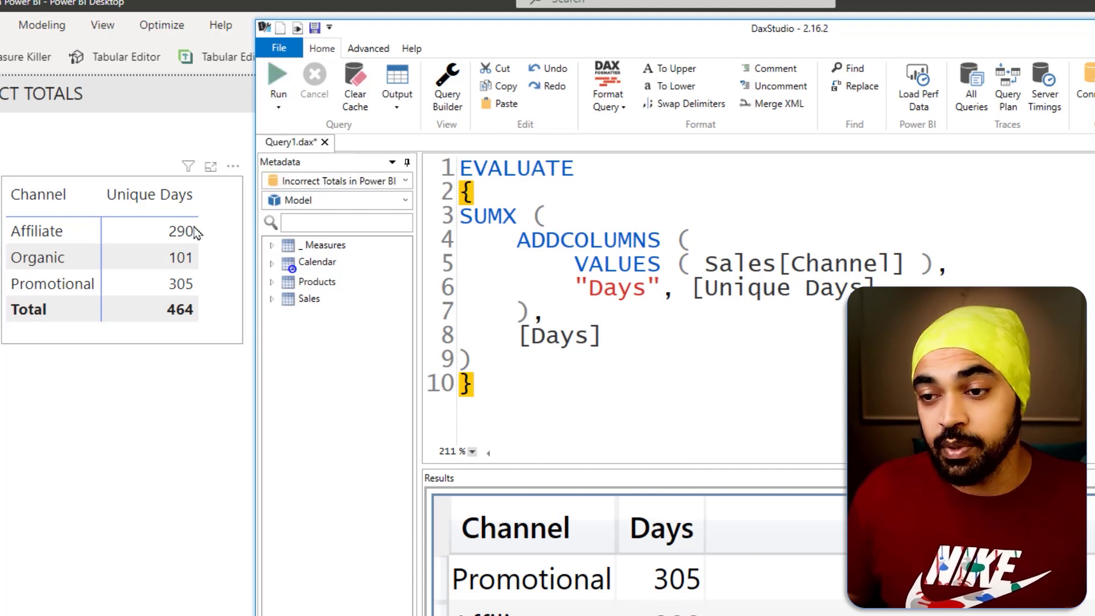
# - Run the SUMX query and compare its single value with the Unique Days rows and total in the report table
pyautogui.click(284, 83)
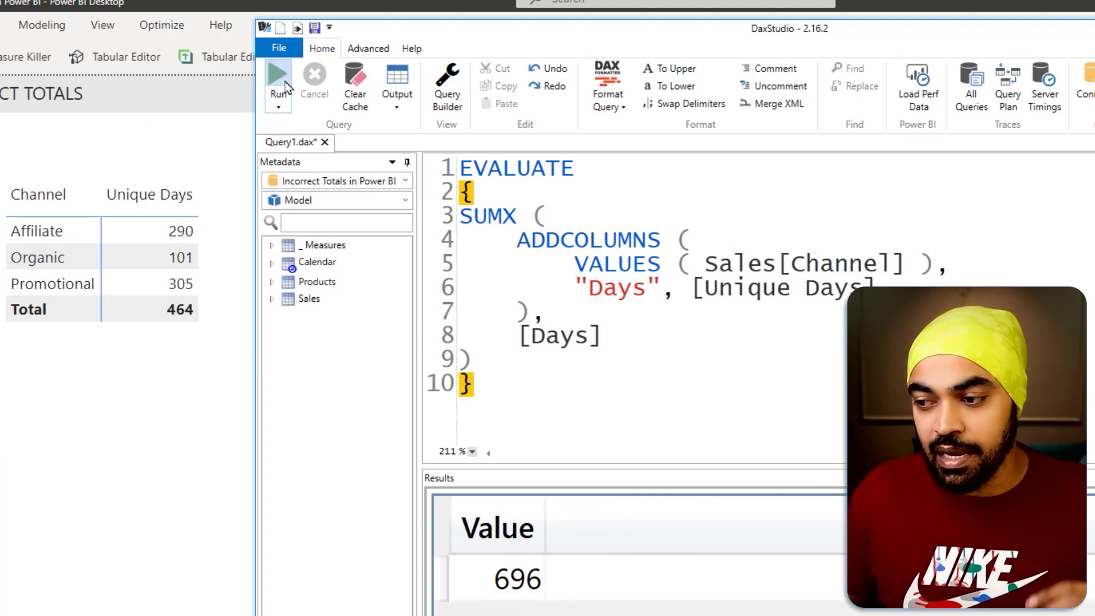
pyautogui.moveTo(476, 554); pyautogui.dragTo(566, 610)
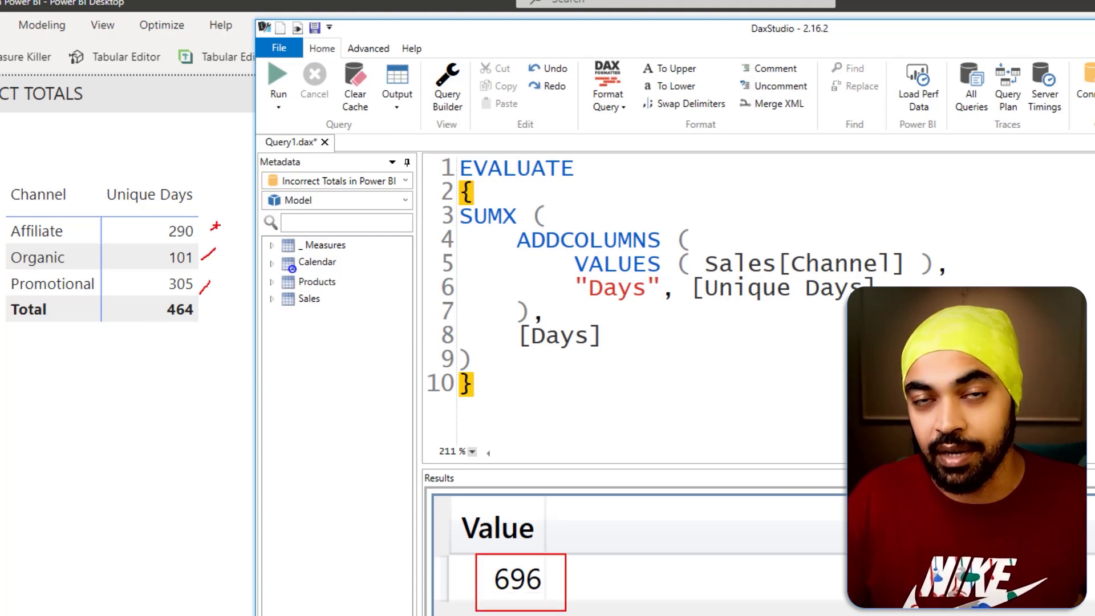
pyautogui.press('Escape')
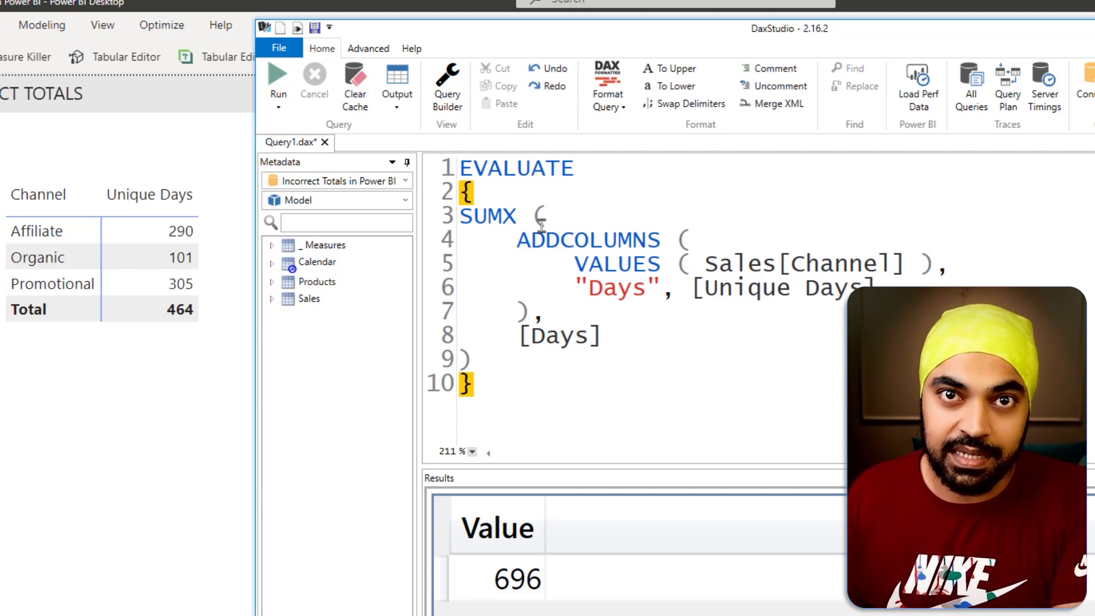
# - Switch to Power BI Desktop, search the data fields for "uni" and open the Unique Days measure's formula
pyautogui.click(86, 445)
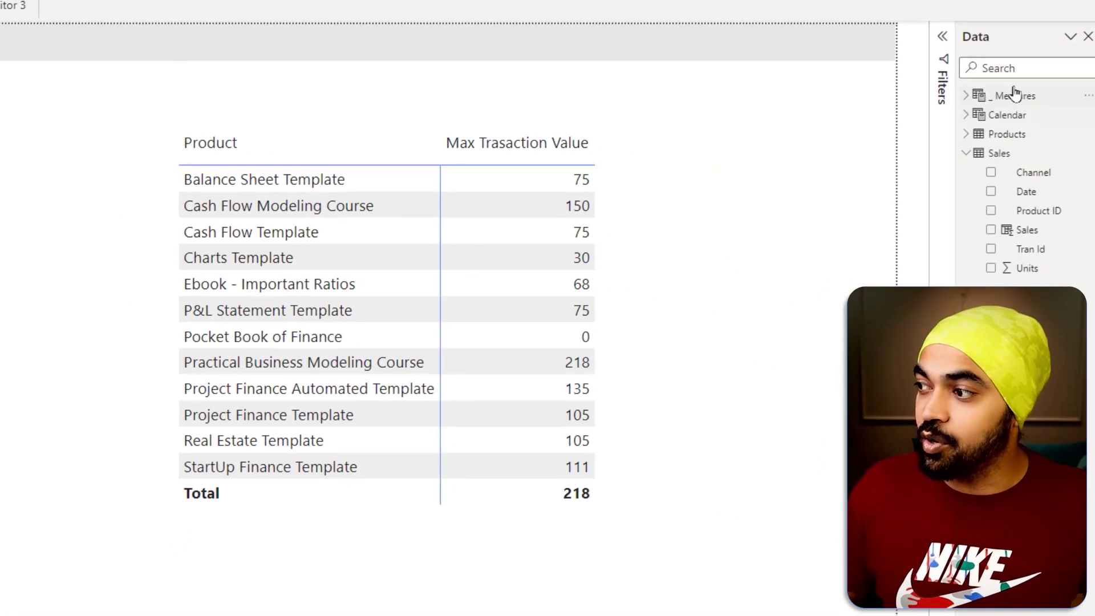
pyautogui.click(1015, 68)
pyautogui.write('uni')
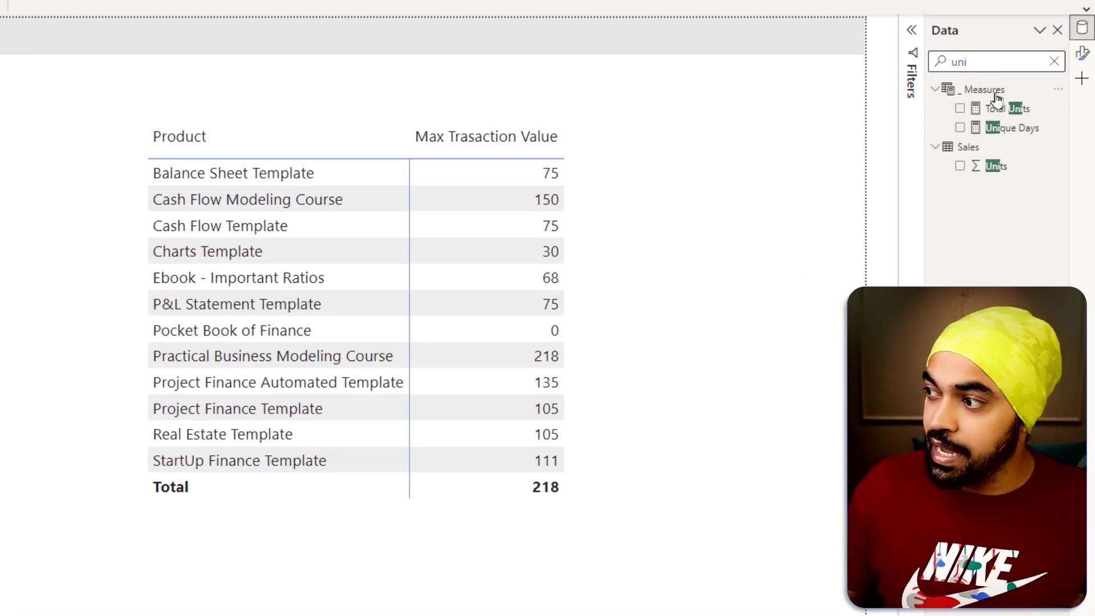
pyautogui.click(1009, 127)
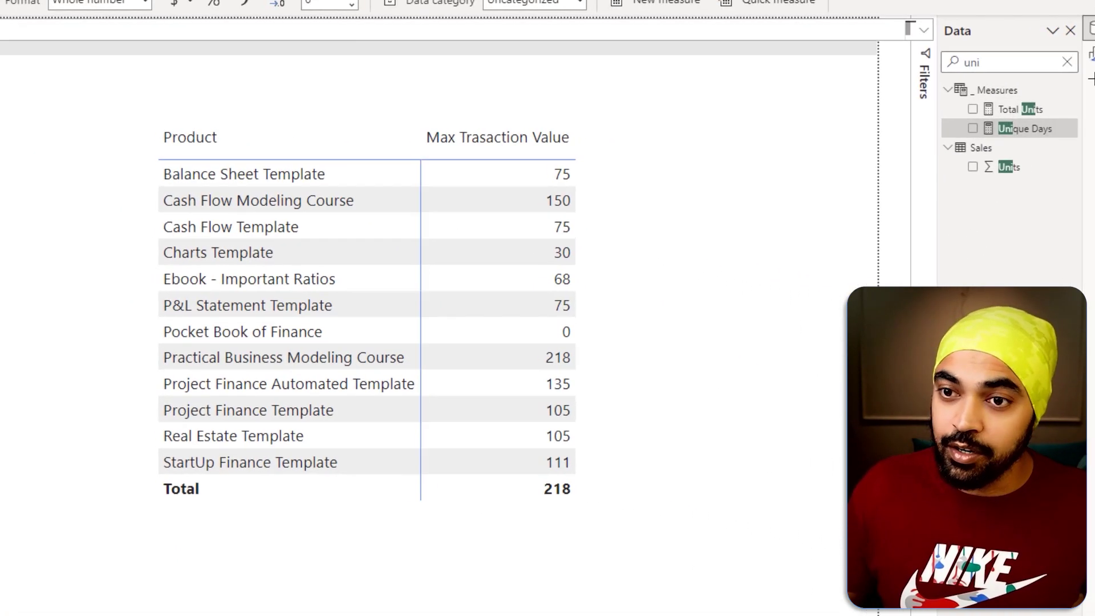
pyautogui.scroll(5, 217, 54)
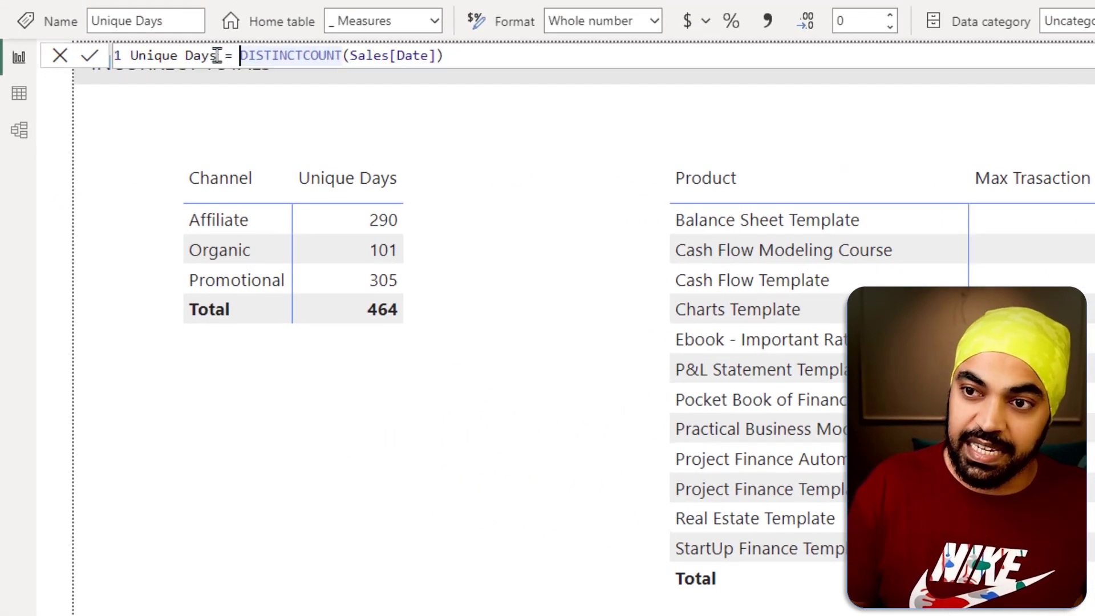
# - Insert an opening SUMX function on its own line before DISTINCTCOUNT(Sales[Date]) in the Unique Days measure
pyautogui.hotkey('shift', 'Return')
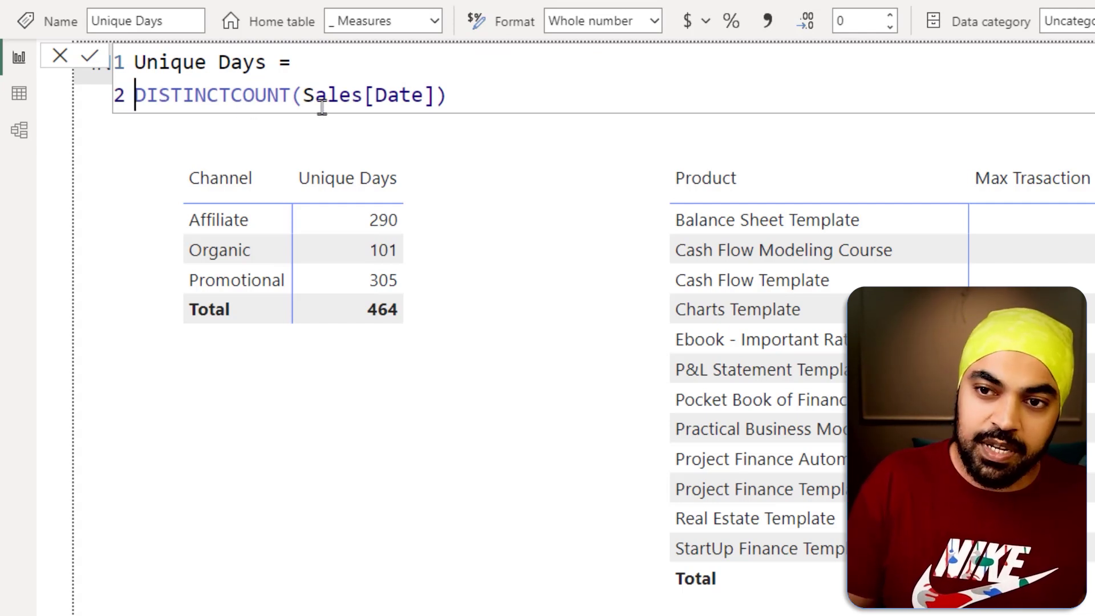
pyautogui.write('sum')
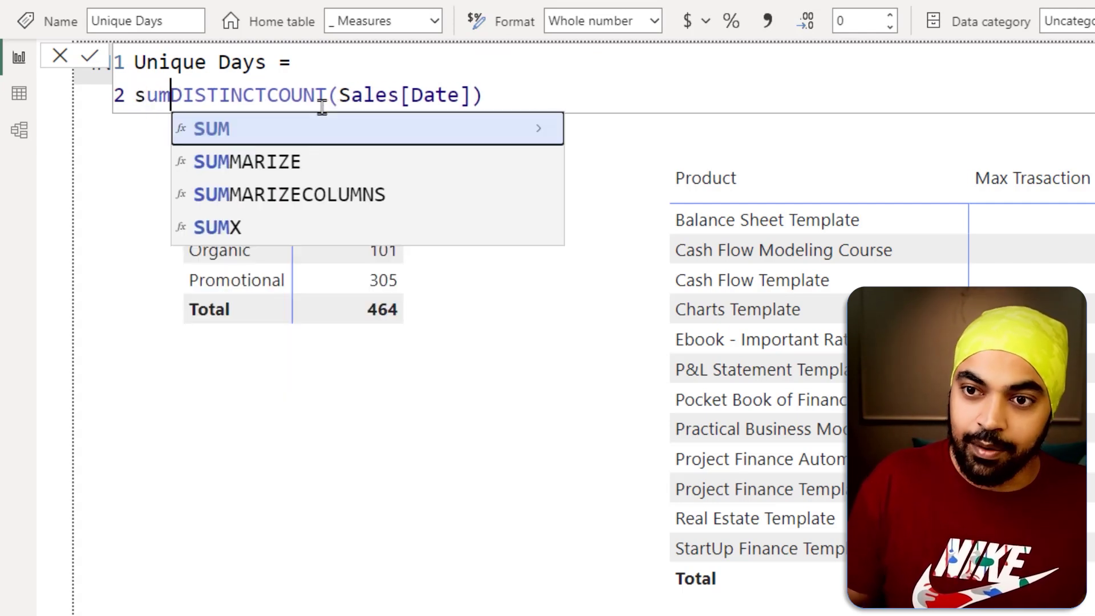
pyautogui.press('Down')
pyautogui.press('Down')
pyautogui.press('Down')
pyautogui.press('Tab')
pyautogui.hotkey('shift', 'Return')
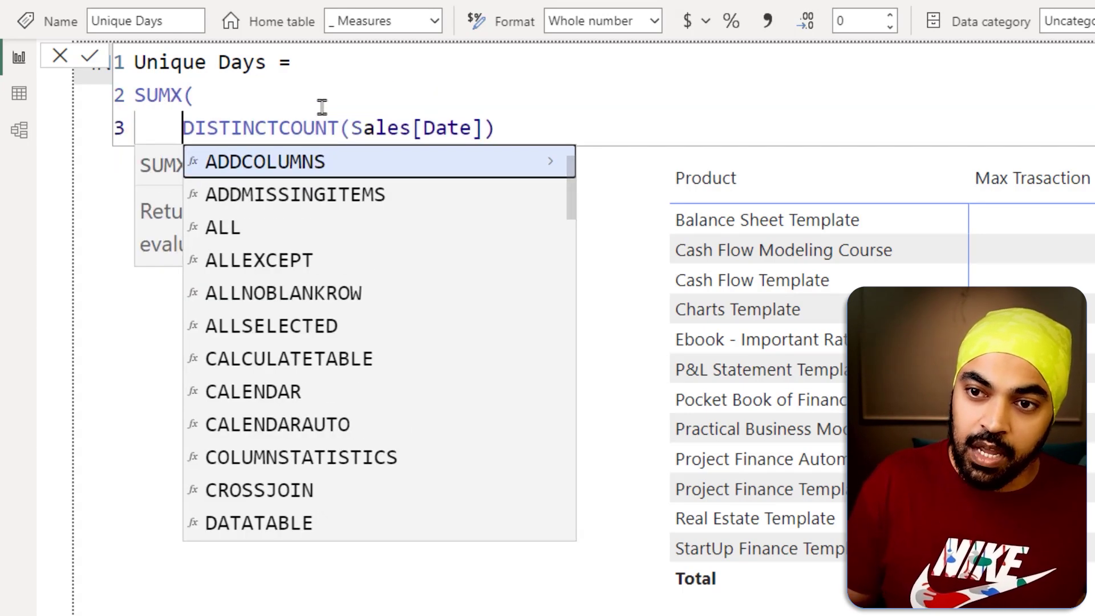
# - Supply VALUES(Sales[Channel]) as the SUMX table, keeping DISTINCTCOUNT(Sales[Date]) on the following line as the expression
pyautogui.write('value')
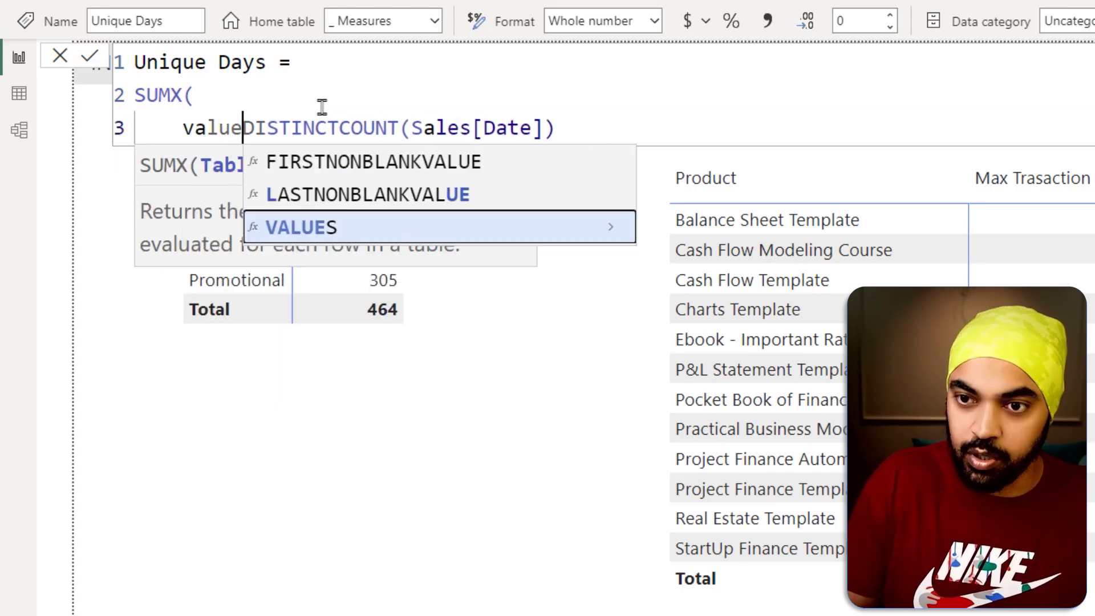
pyautogui.press('Tab')
pyautogui.write('sale')
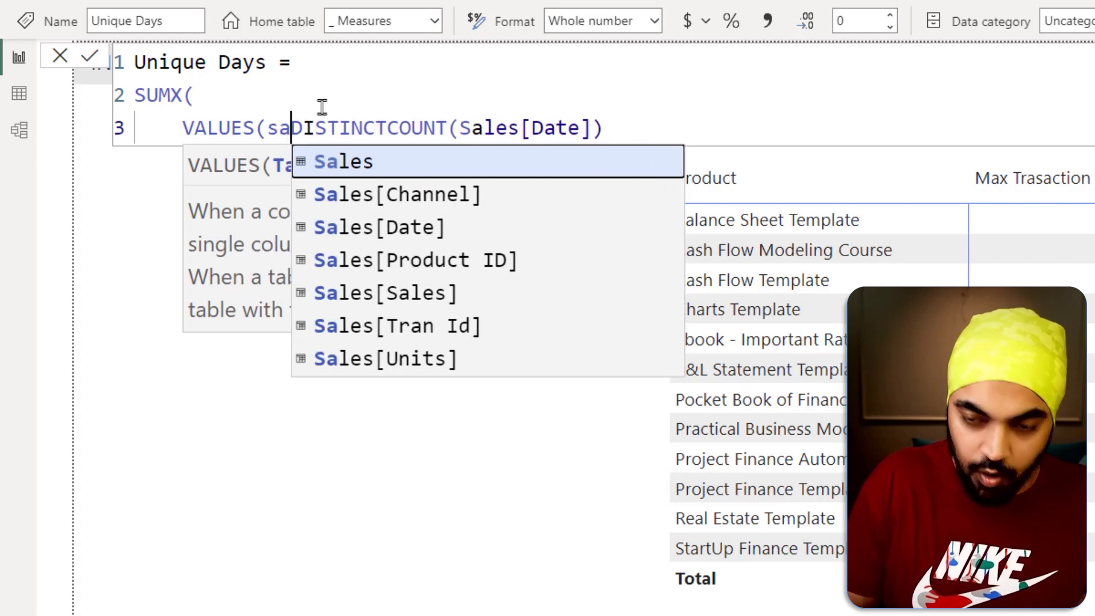
pyautogui.press('Down')
pyautogui.press('Tab')
pyautogui.write('),')
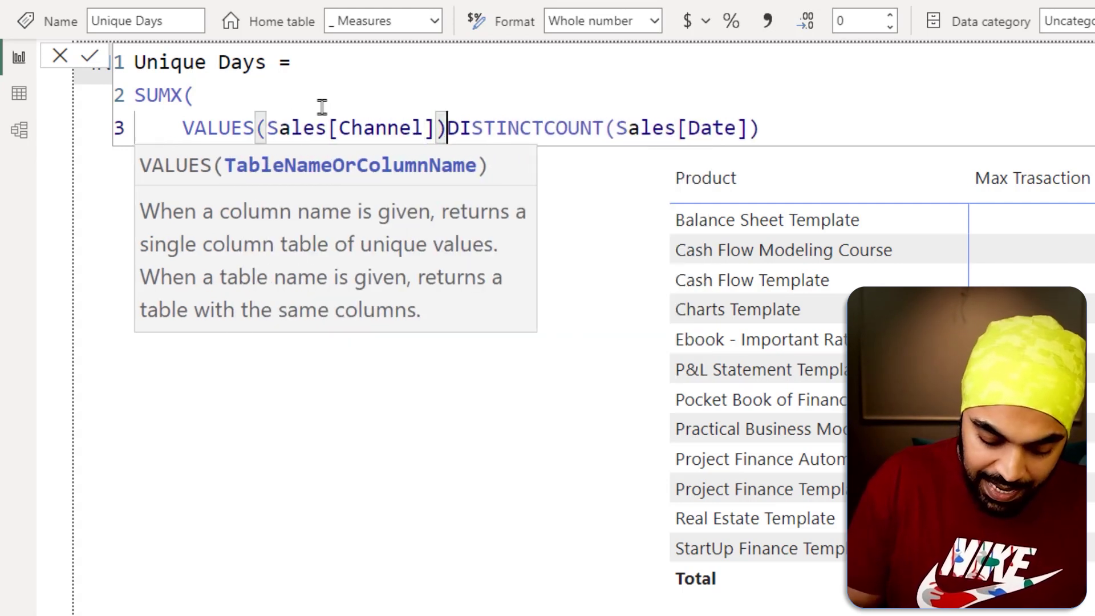
pyautogui.hotkey('shift', 'Return')
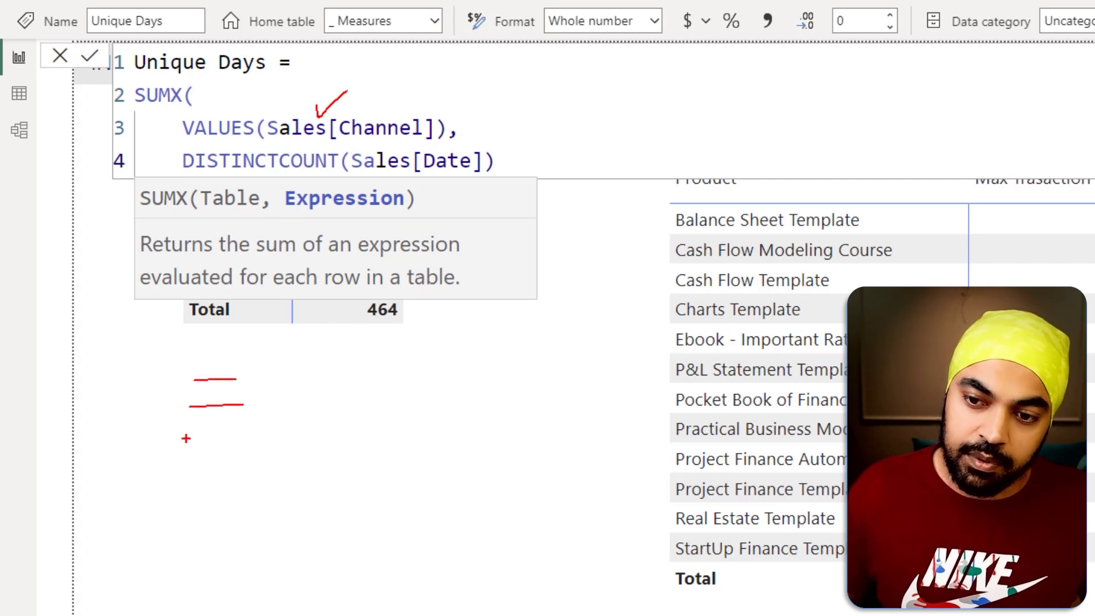
# - Close the SUMX function on its own line after DISTINCTCOUNT and commit the Unique Days measure
pyautogui.moveTo(186, 438); pyautogui.dragTo(247, 442)
pyautogui.press('Escape')
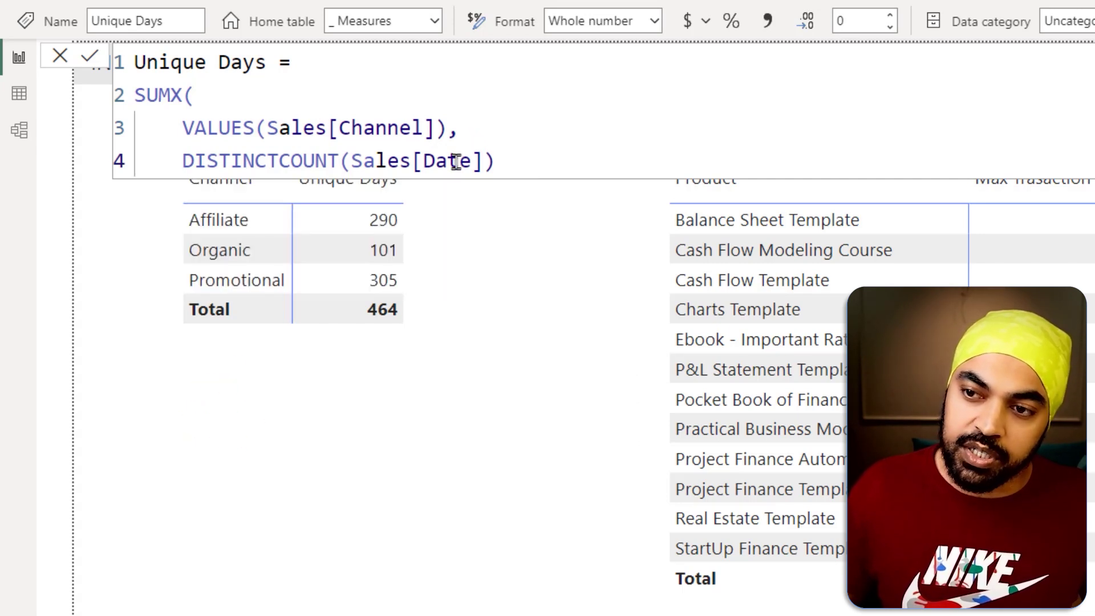
pyautogui.click(529, 161)
pyautogui.press('Return')
# - Wrap DISTINCTCOUNT(Sales[Date]) in CALCULATE within the SUMX expression, commit the measure and check the Unique Days total
pyautogui.press('Home')
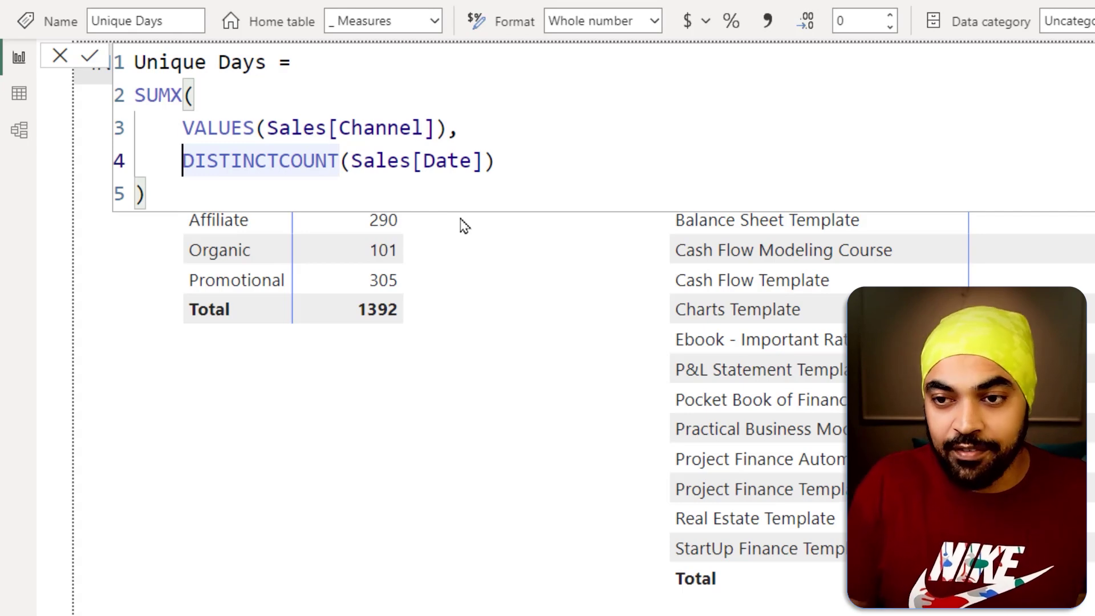
pyautogui.write('cal')
pyautogui.press('Tab')
pyautogui.hotkey('ctrl', 'Right')
pyautogui.hotkey('ctrl', 'Right')
pyautogui.hotkey('ctrl', 'Right')
pyautogui.hotkey('ctrl', 'Right')
pyautogui.hotkey('ctrl', 'Right')
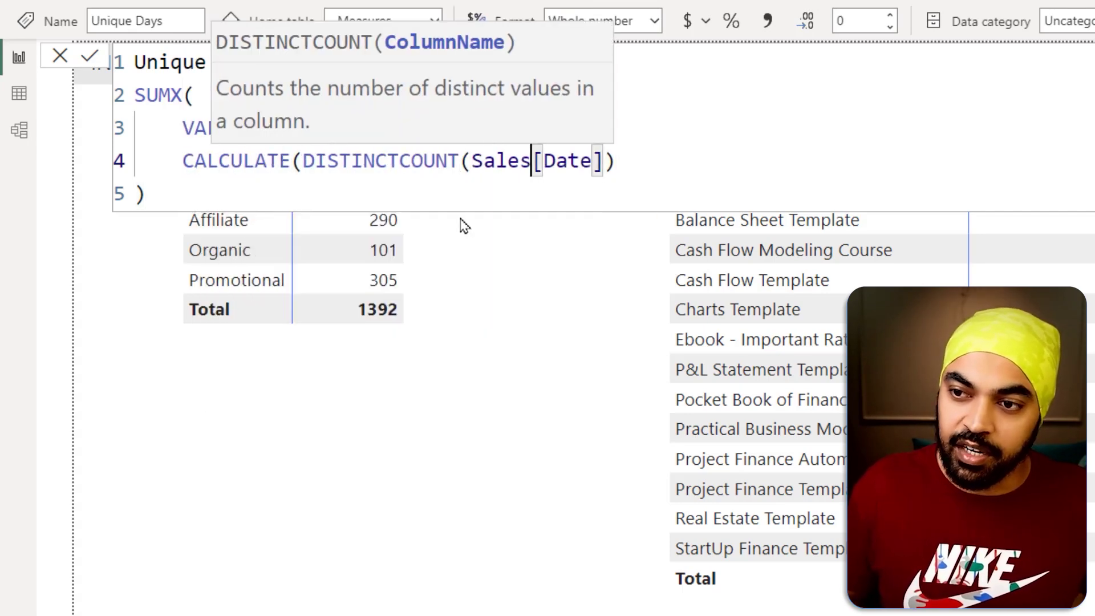
pyautogui.write(')')
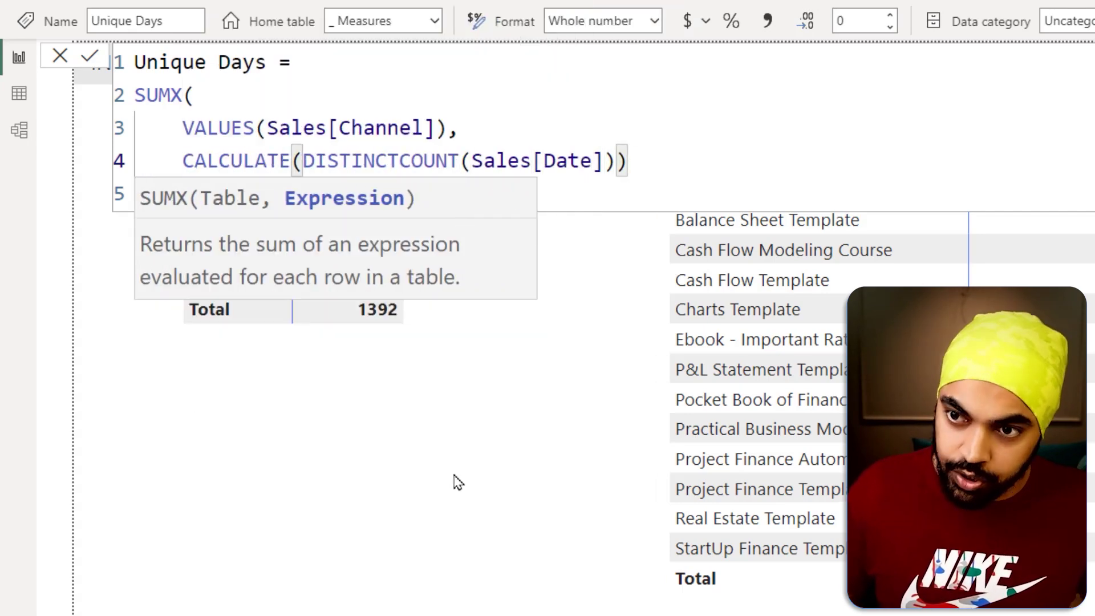
pyautogui.press('Return')
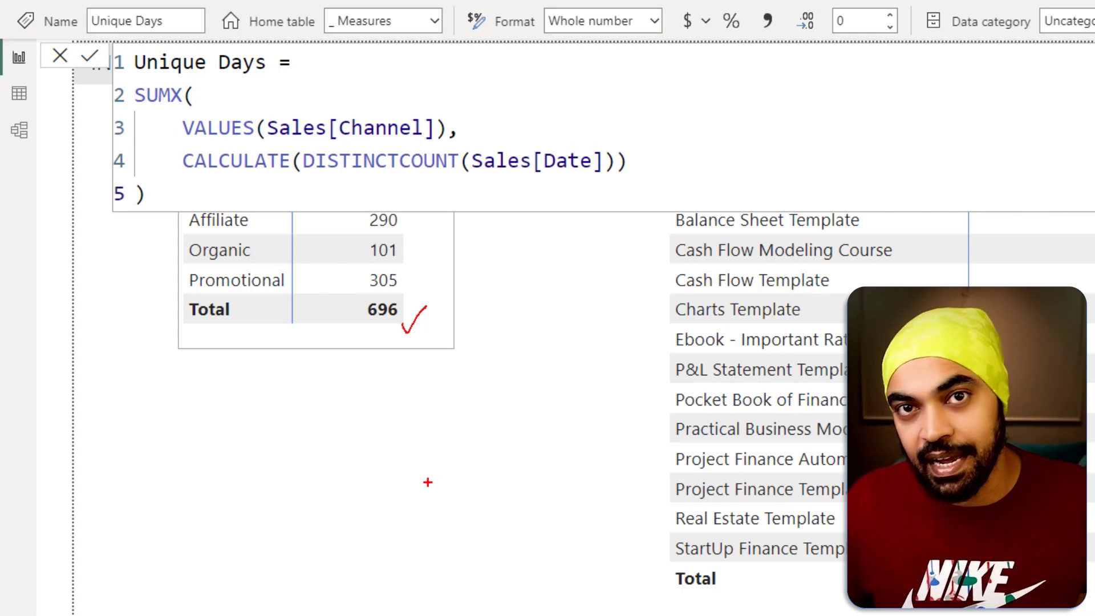
pyautogui.press('Escape')
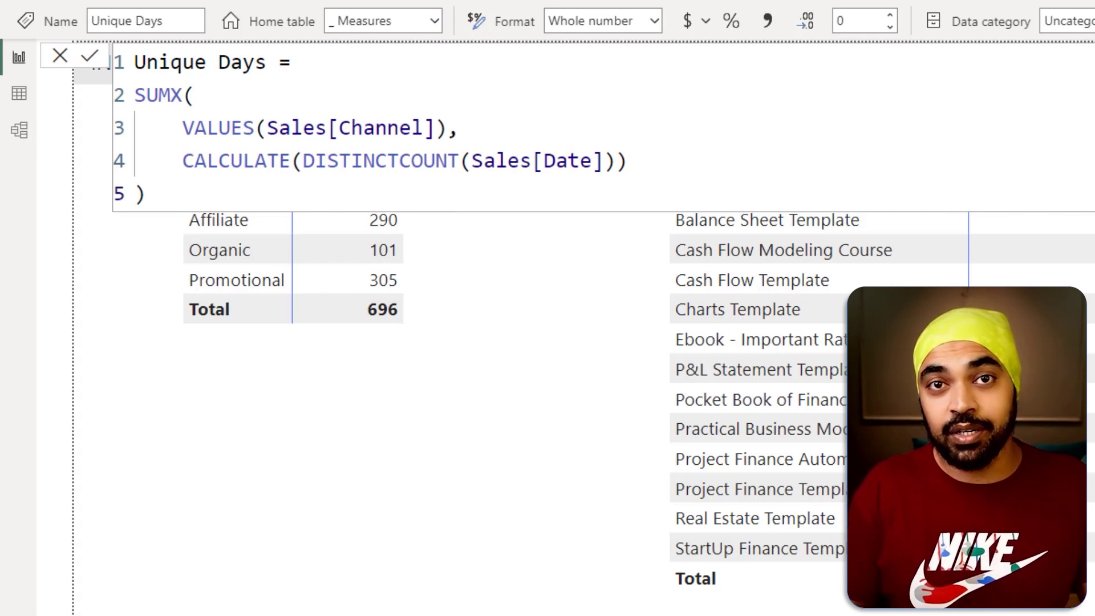
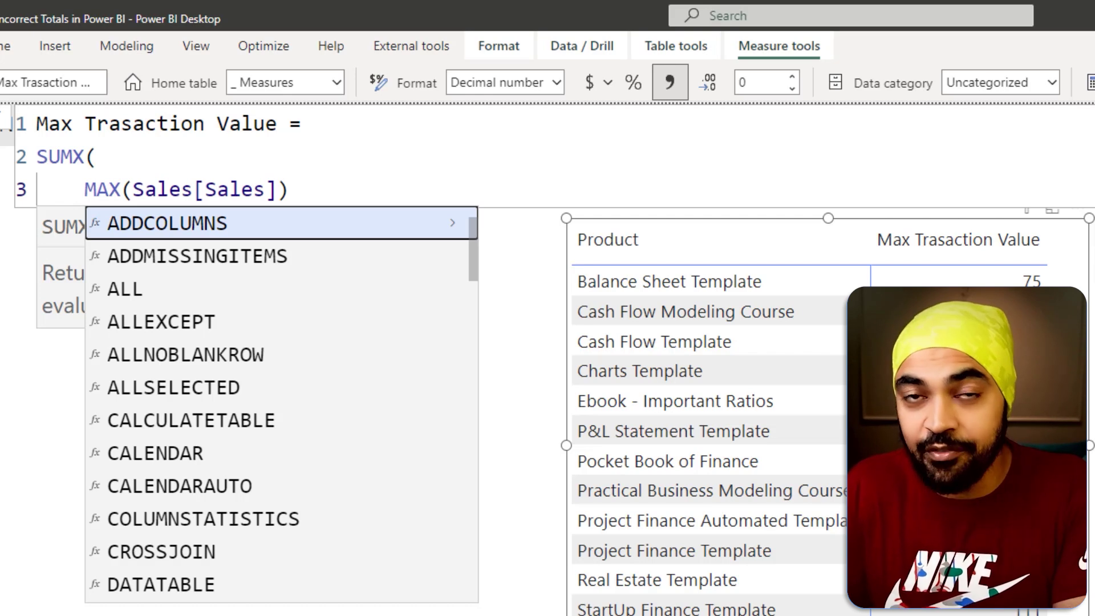
# - Supply the Products table as the first SUMX argument in the Max Trasaction Value measure, with MAX(Sales[Sales]) on the following line
pyautogui.write('pro')
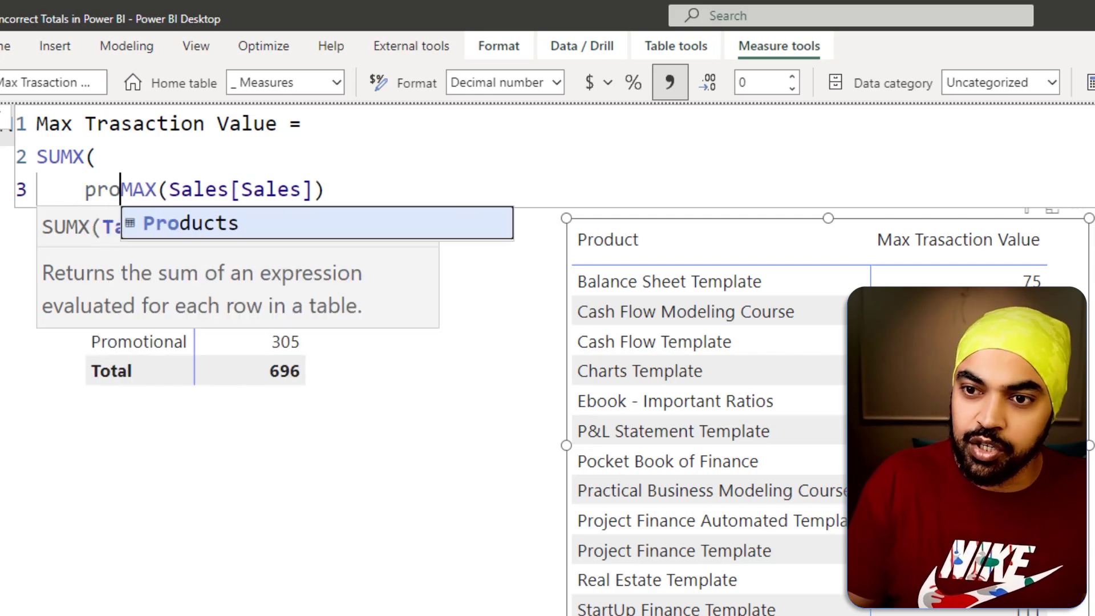
pyautogui.press('Tab')
pyautogui.write(',')
pyautogui.press('Return')
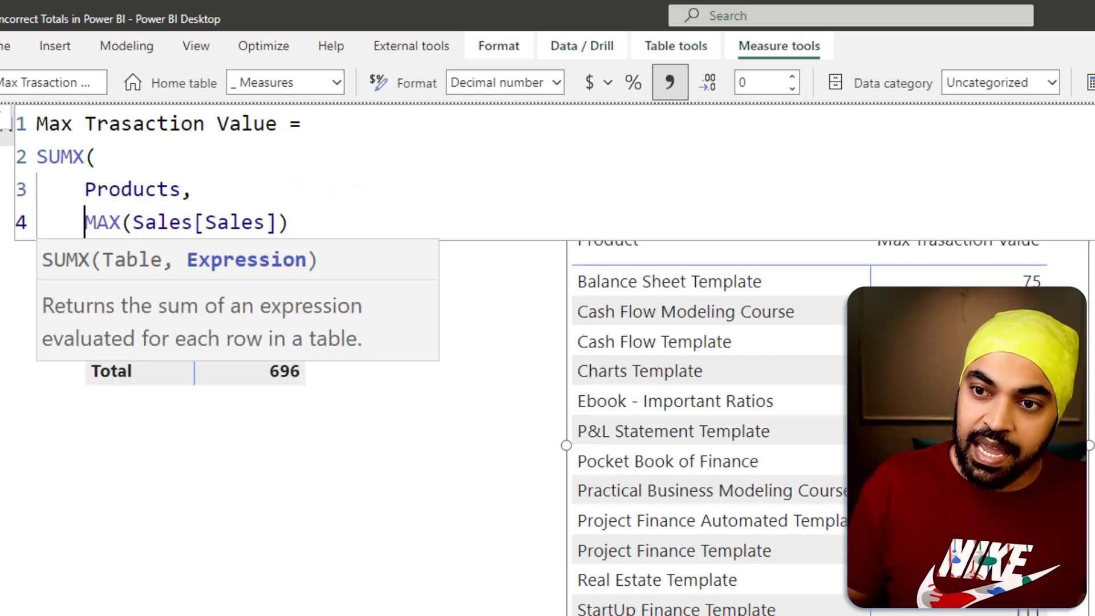
# - Wrap MAX(Sales[Sales]) in CALCULATE as the SUMX expression and complete the Max Trasaction Value measure
pyautogui.write('cal')
pyautogui.press('Tab')
pyautogui.press('End')
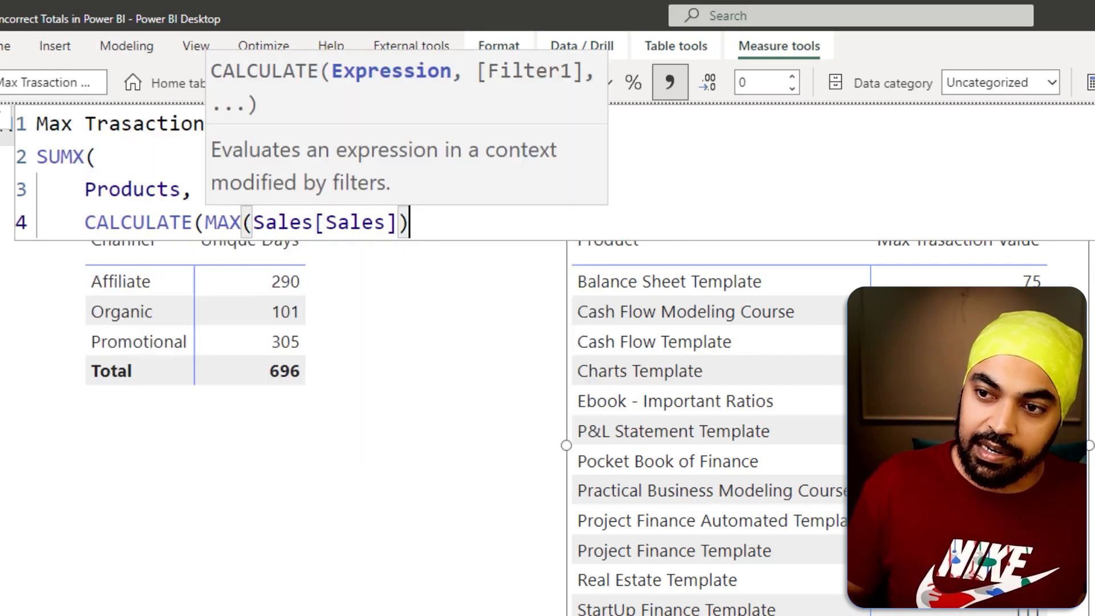
pyautogui.write(')')
pyautogui.press('Return')
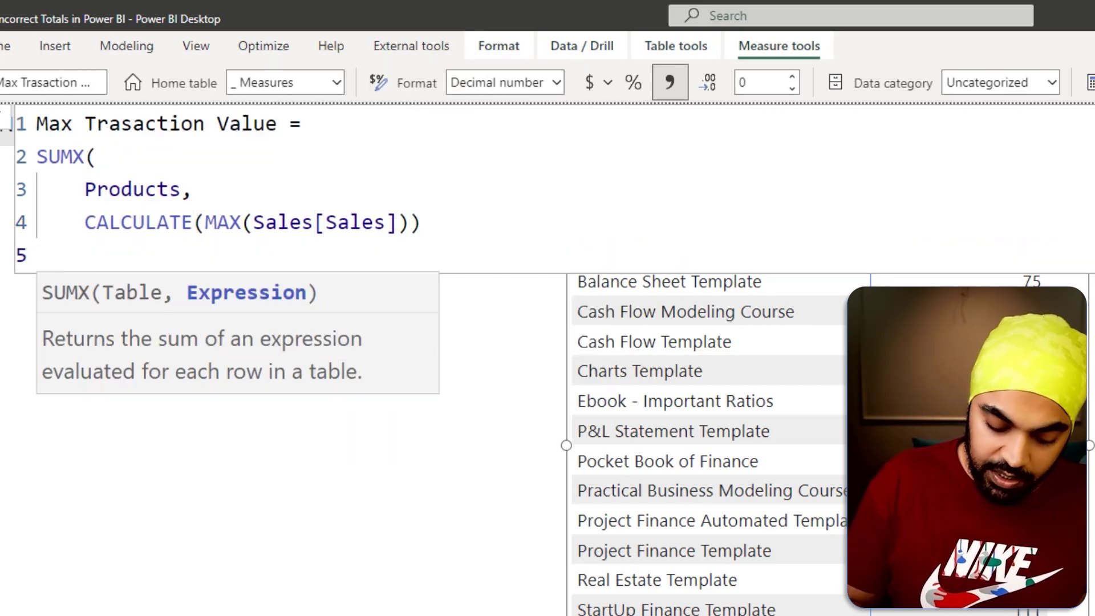
pyautogui.press('Return')
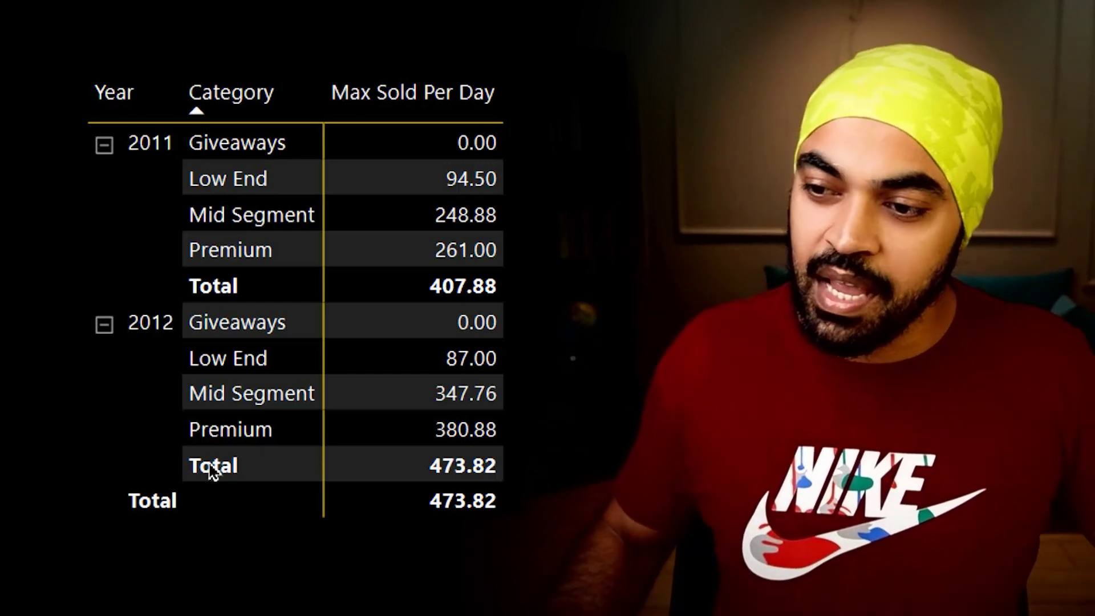
# - Examine the Max Sold Per Day matrix by year and category, comparing the 2011 category values with the 2011 subtotal
pyautogui.moveTo(139, 7); pyautogui.dragTo(135, 66)
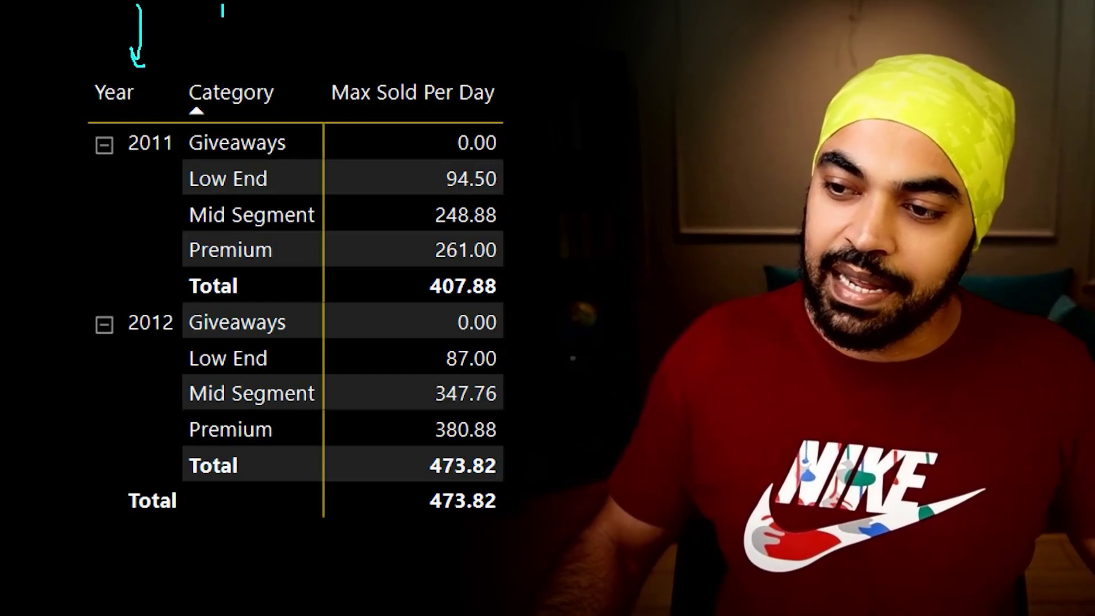
pyautogui.moveTo(222, 16); pyautogui.dragTo(231, 56)
pyautogui.moveTo(488, 69); pyautogui.dragTo(506, 51)
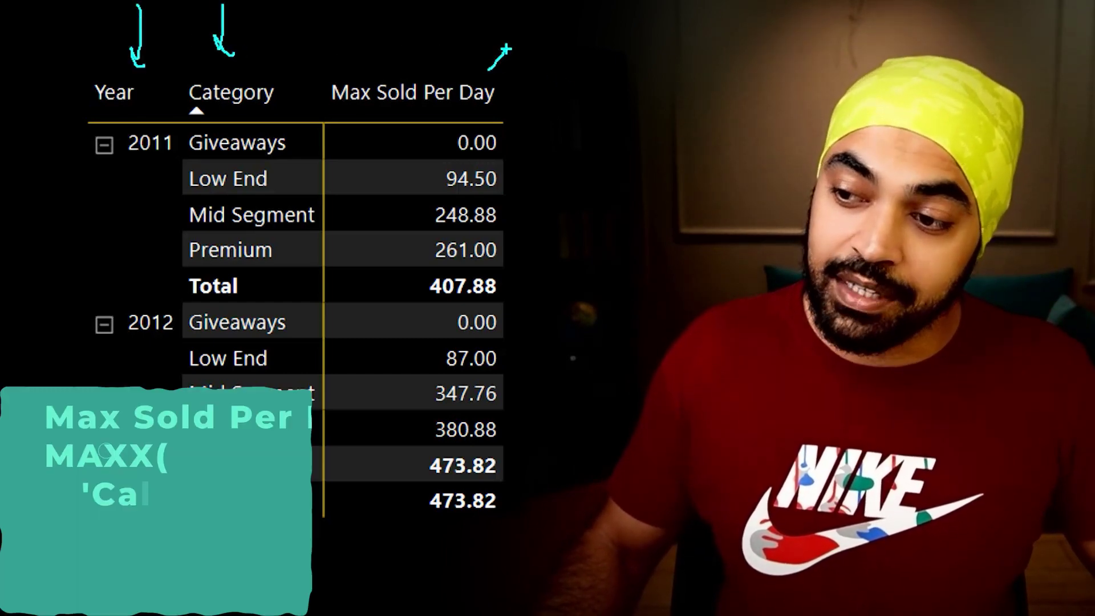
pyautogui.press('Escape')
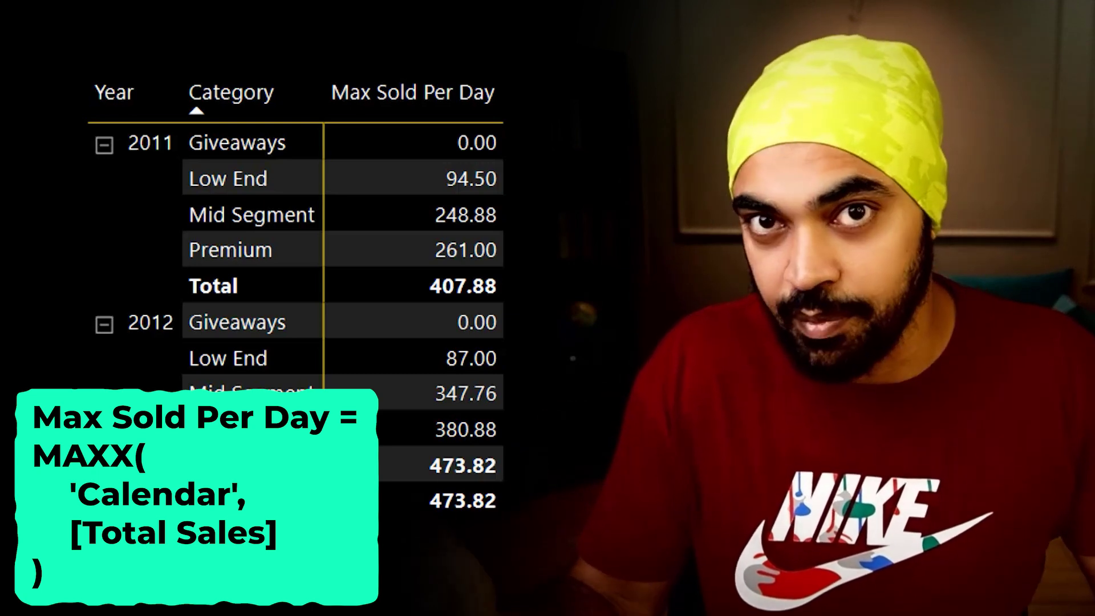
pyautogui.hotkey('ctrl', '2')
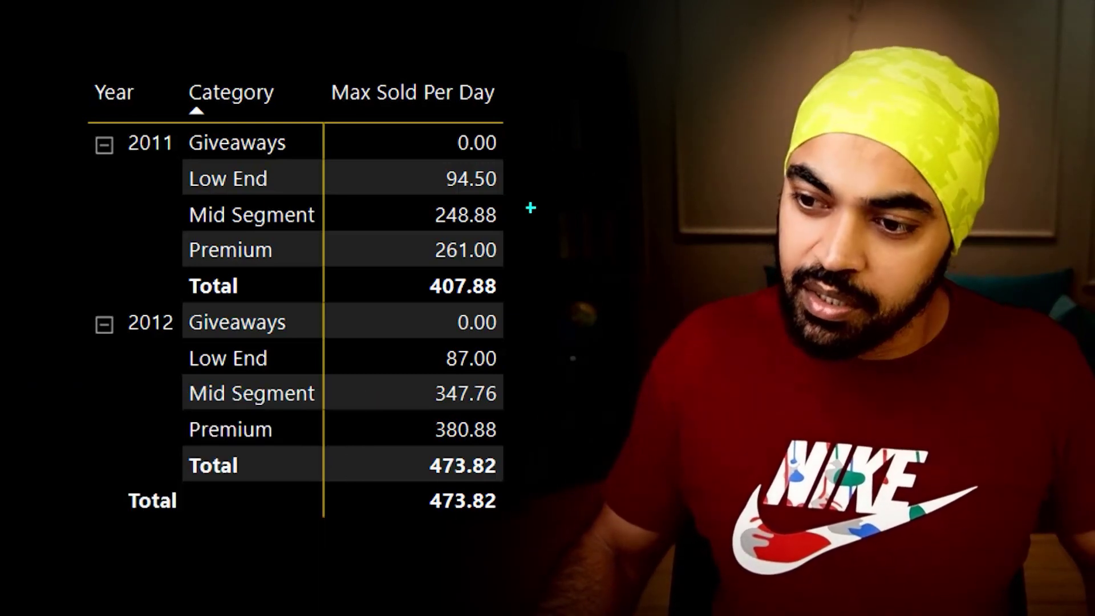
pyautogui.moveTo(422, 196); pyautogui.dragTo(511, 238)
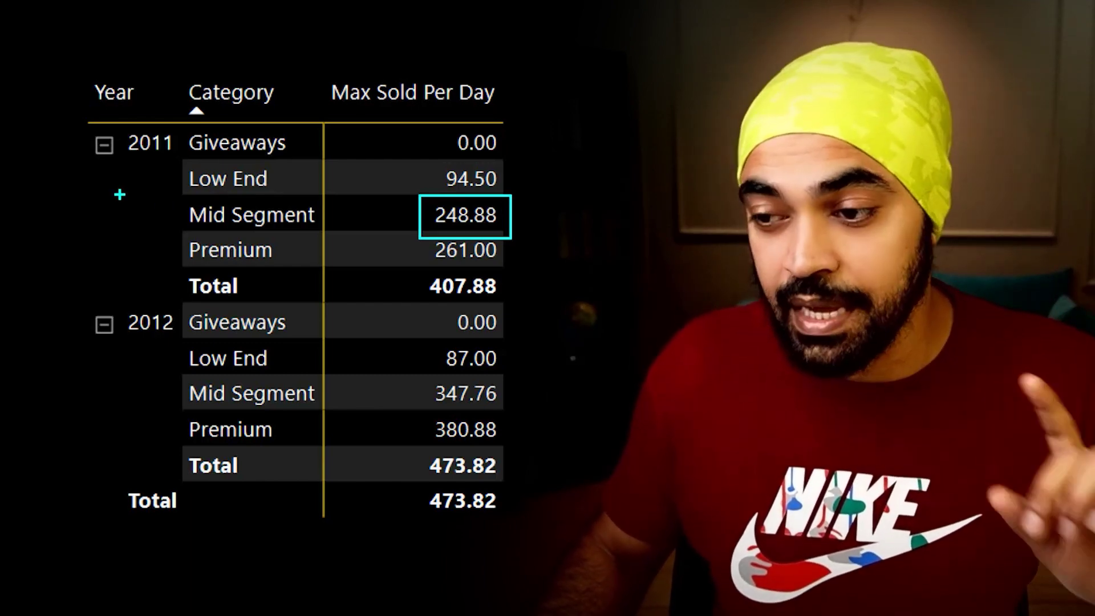
pyautogui.moveTo(125, 177); pyautogui.dragTo(137, 177)
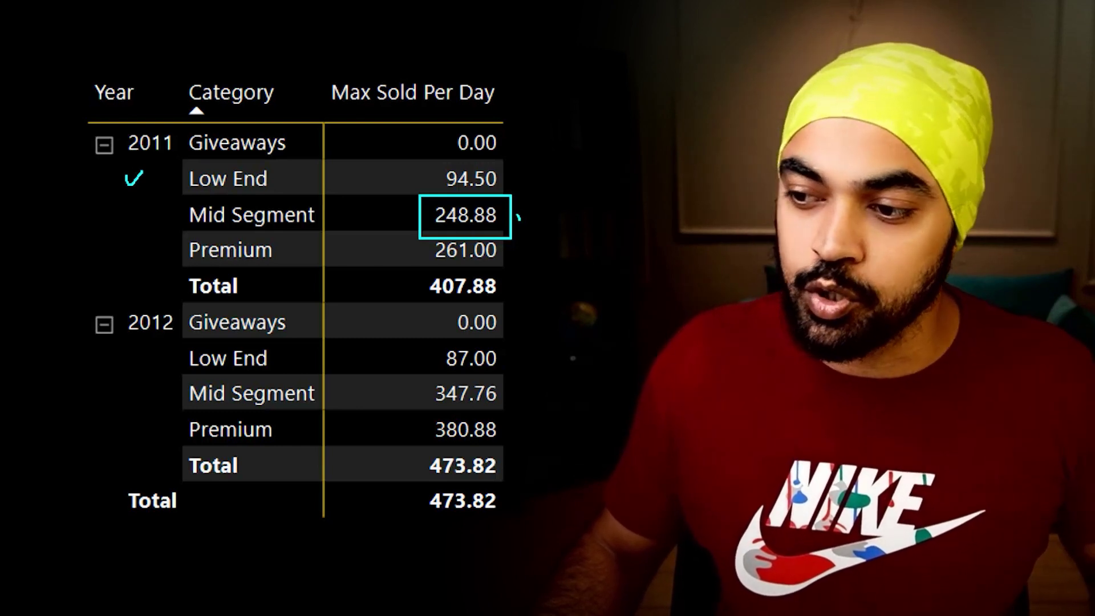
pyautogui.press('Escape')
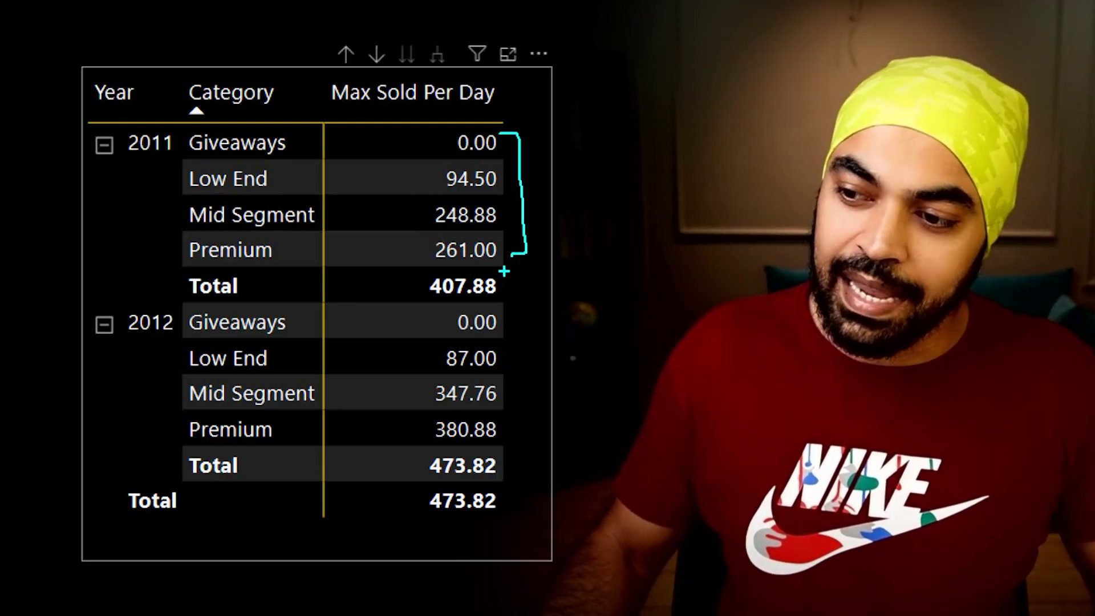
pyautogui.moveTo(508, 264); pyautogui.dragTo(409, 273)
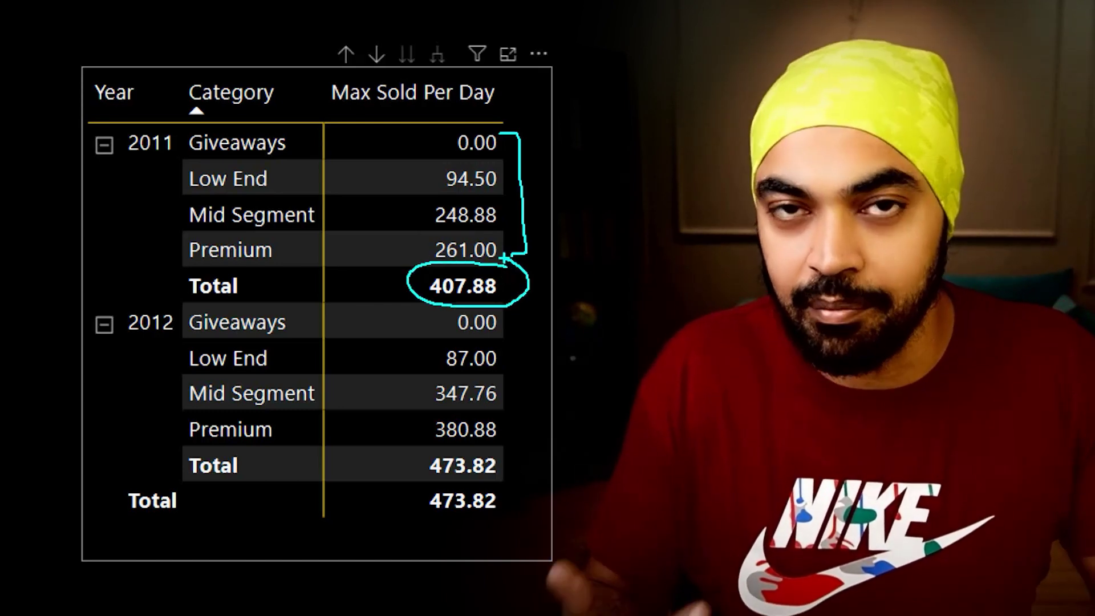
pyautogui.press('e')
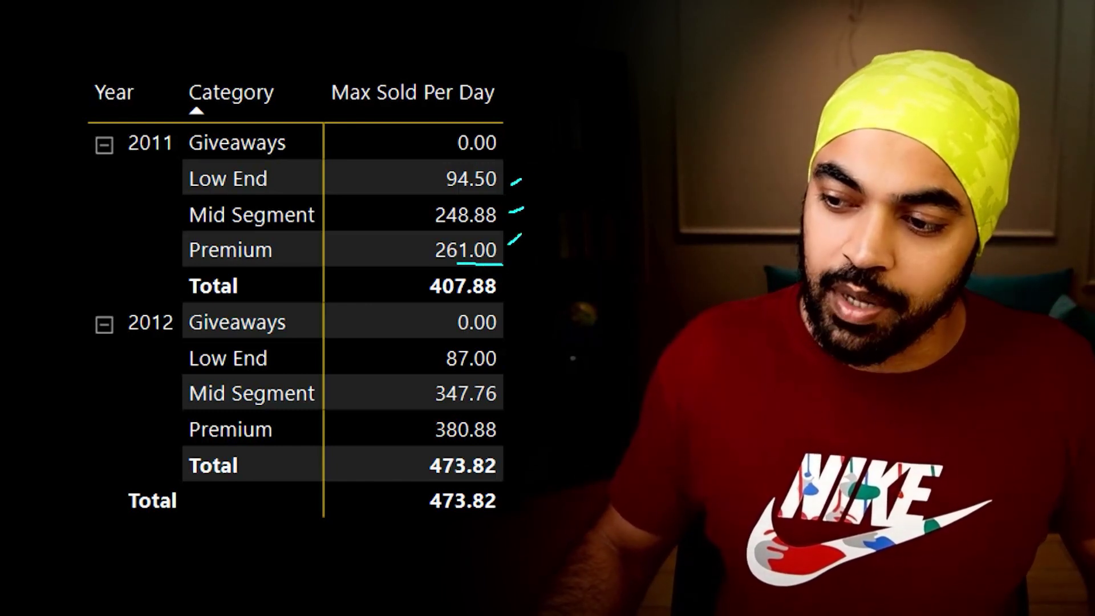
# - Examine how the 2011 subtotal in the Max Sold Per Day matrix relates to its year filter and individual category values
pyautogui.press('Escape')
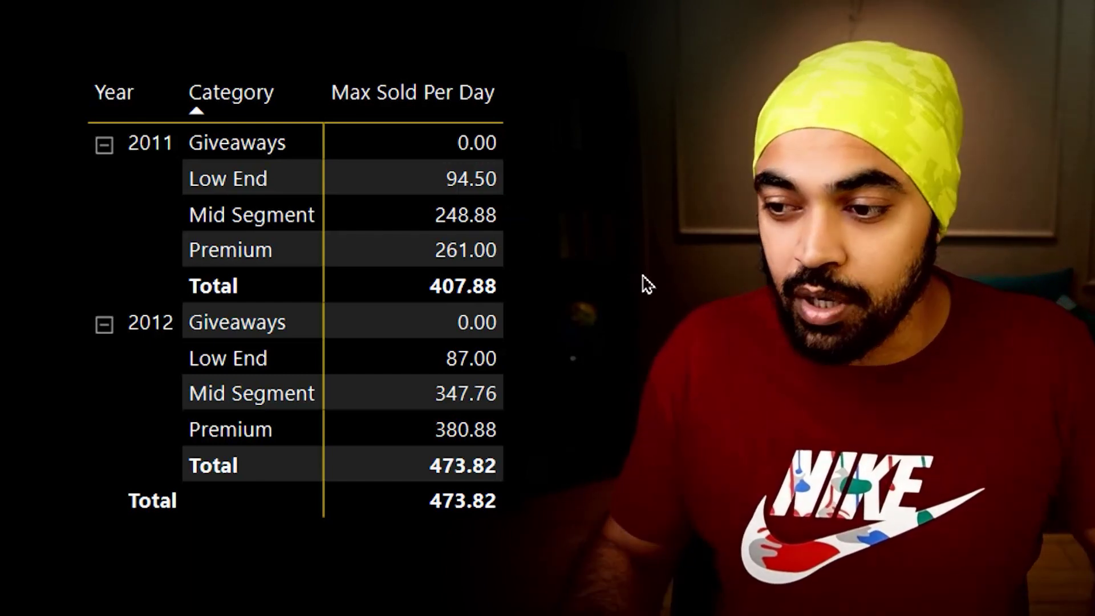
pyautogui.hotkey('ctrl', '2')
pyautogui.moveTo(180, 267); pyautogui.dragTo(504, 303)
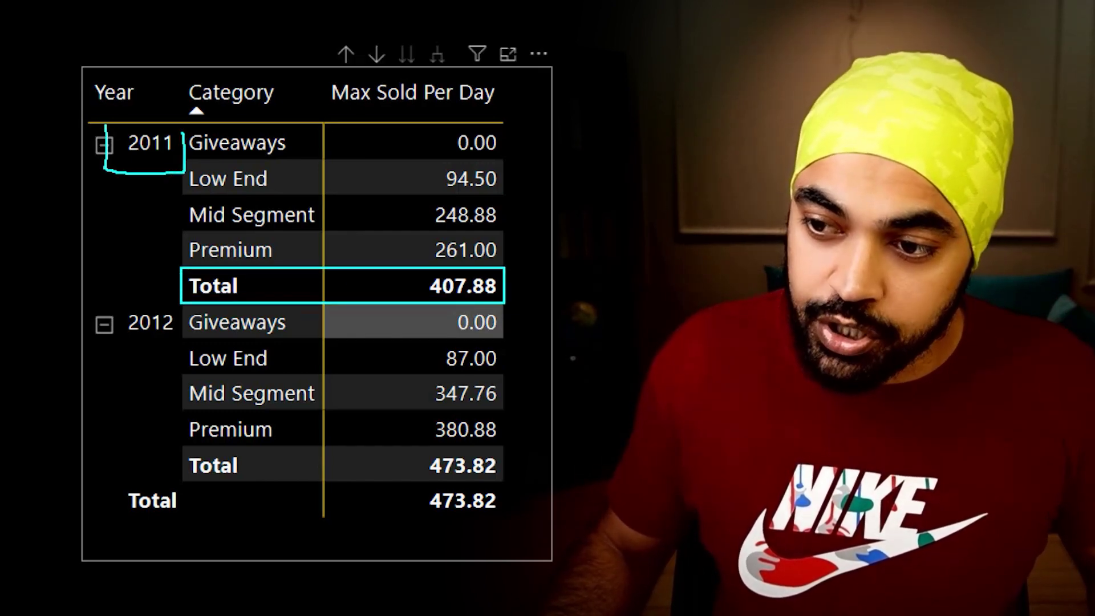
pyautogui.moveTo(183, 133); pyautogui.dragTo(106, 124)
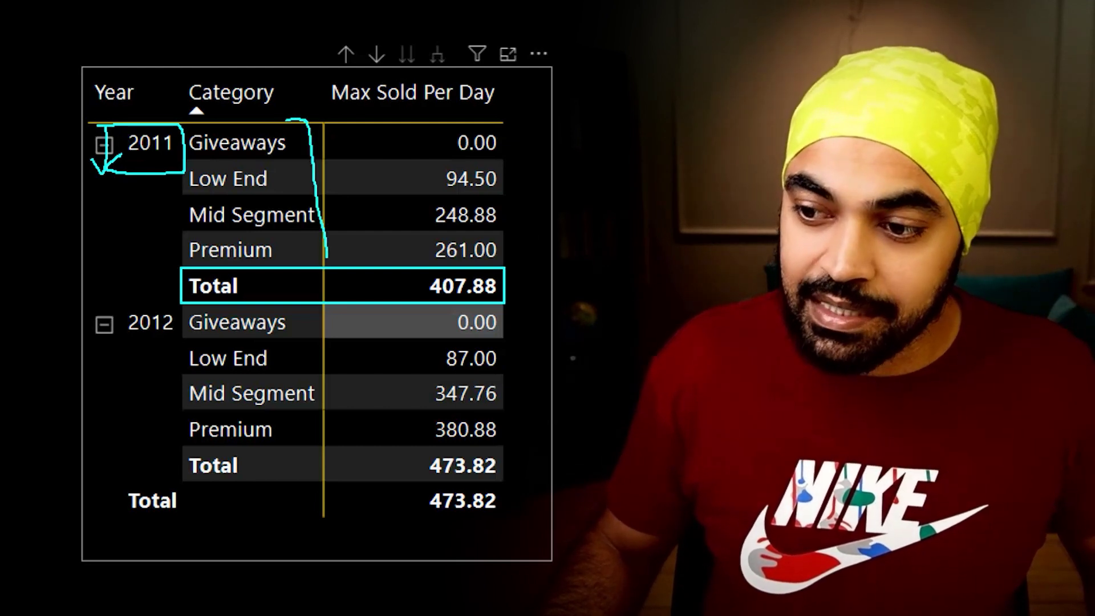
pyautogui.moveTo(504, 180); pyautogui.dragTo(516, 170)
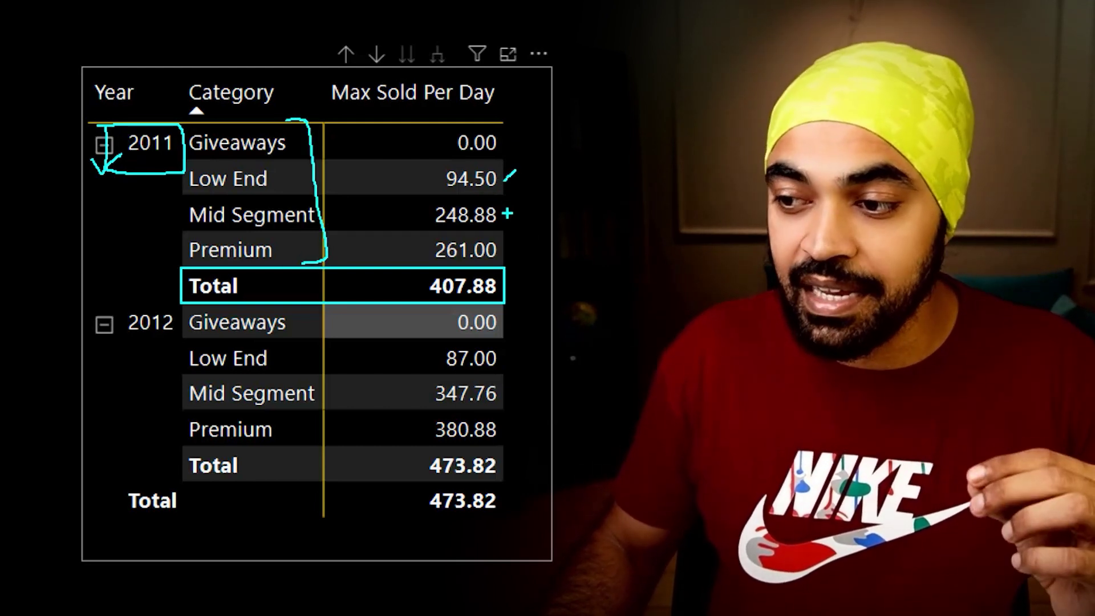
pyautogui.moveTo(510, 208); pyautogui.dragTo(516, 206)
pyautogui.moveTo(507, 247); pyautogui.dragTo(515, 236)
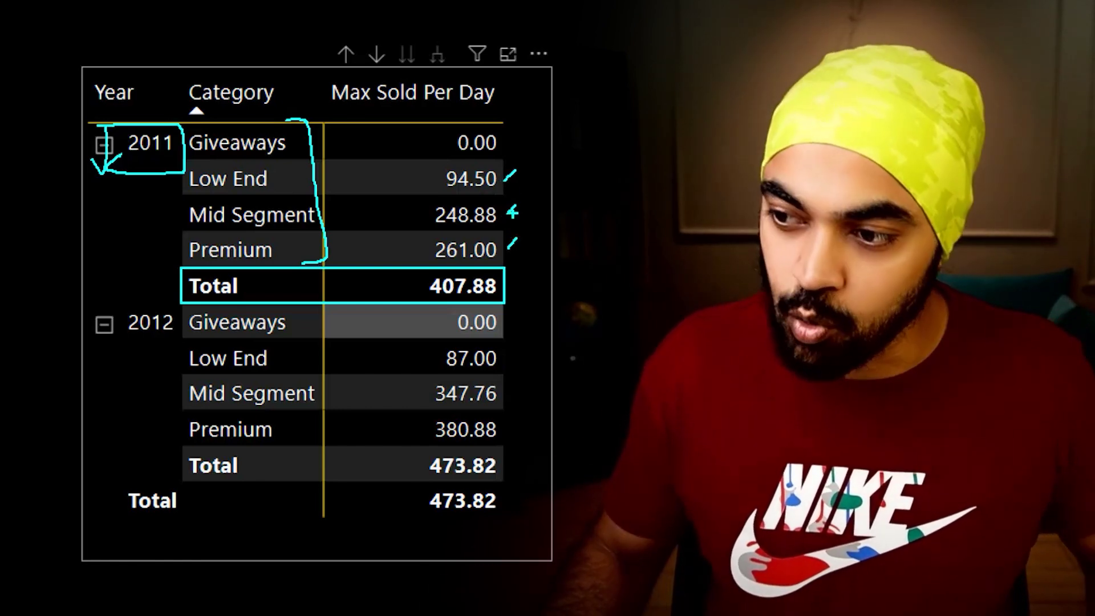
pyautogui.press('Escape')
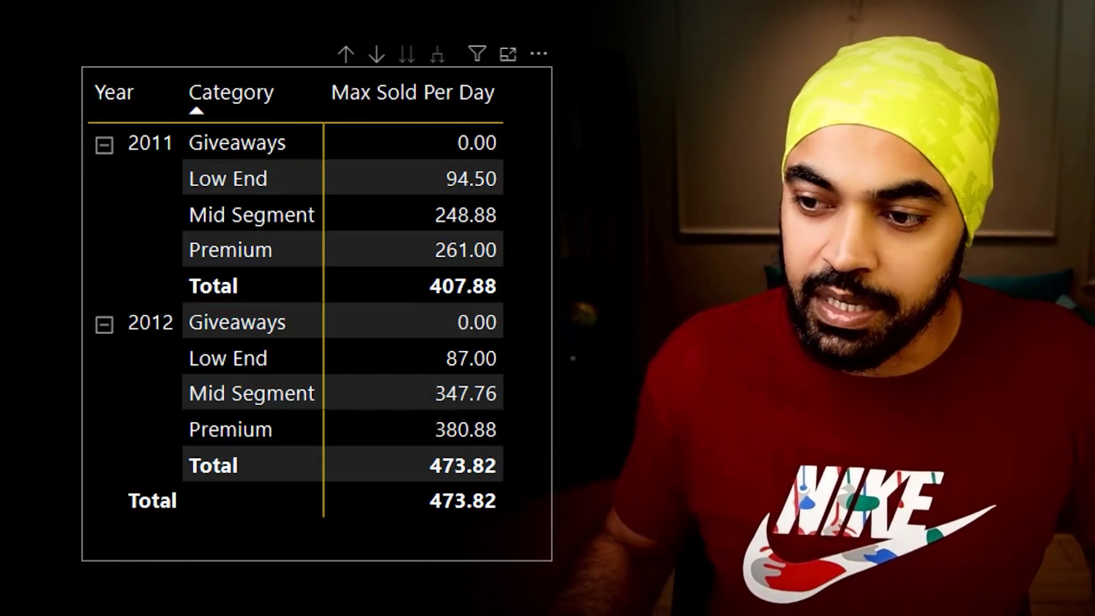
# - Examine the 2011 year and category row combinations in the matrix as the table needed for summing Max Sold Per Day
pyautogui.moveTo(79, 122); pyautogui.dragTo(313, 263)
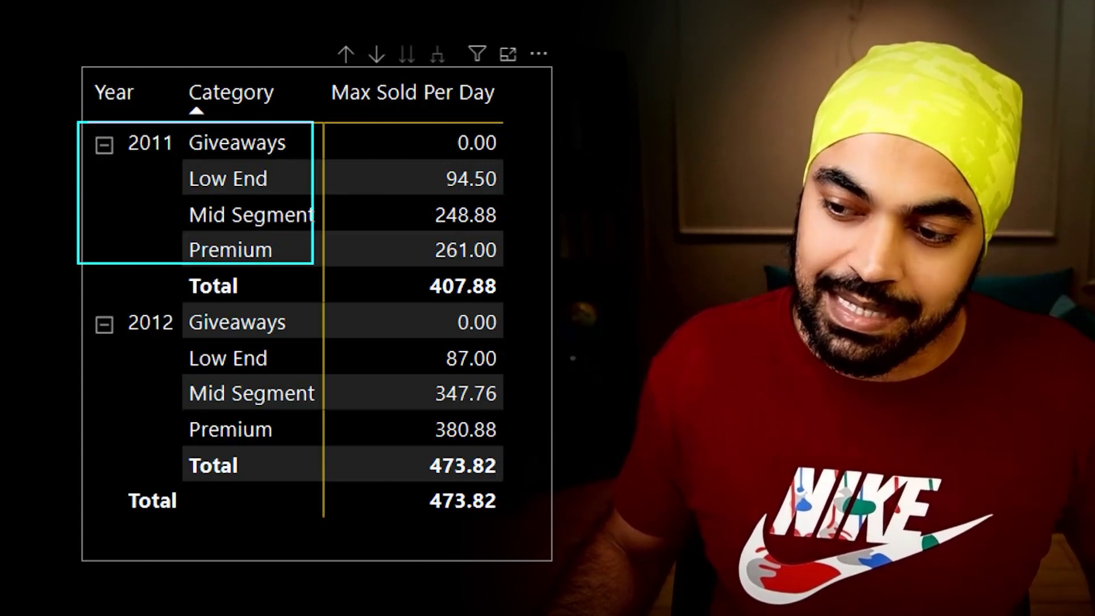
pyautogui.moveTo(551, 128)
pyautogui.mouseDown()
pyautogui.moveTo(514, 163)
pyautogui.moveTo(531, 165)
pyautogui.mouseUp()
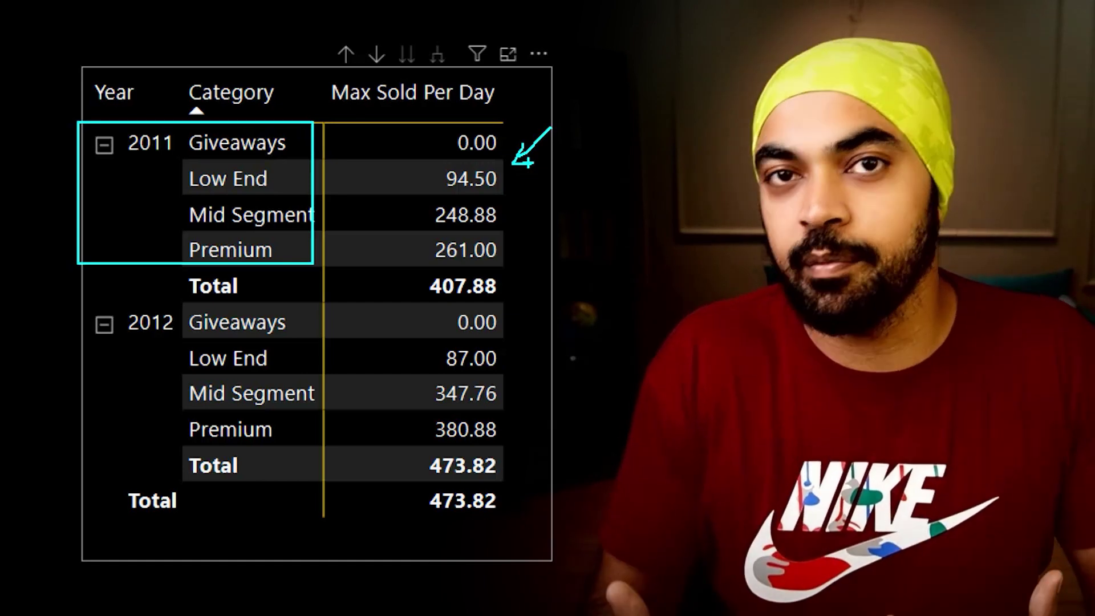
pyautogui.press('Escape')
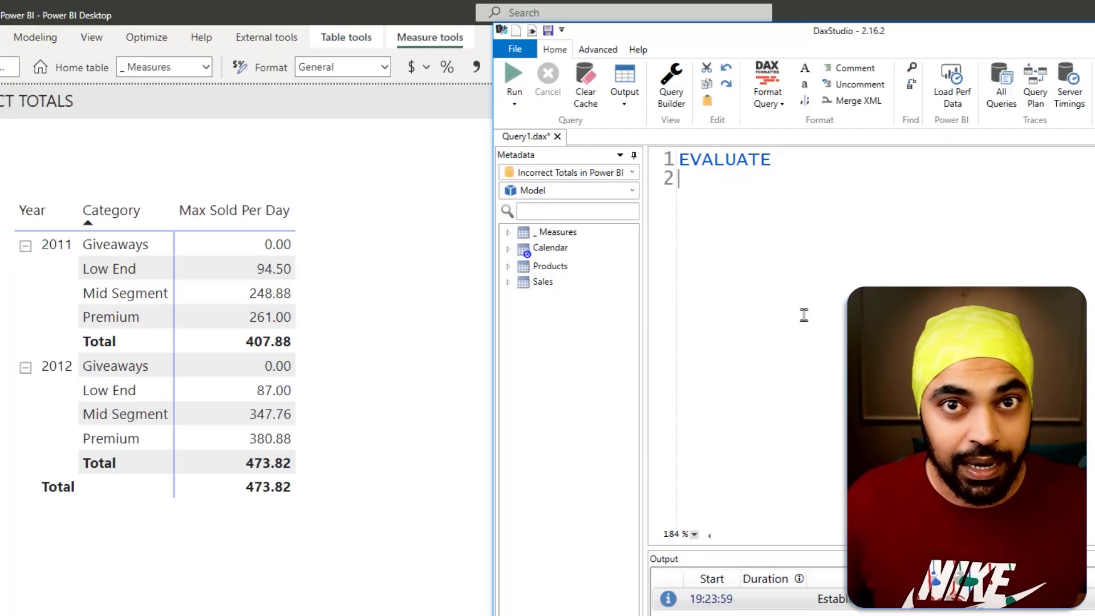
pyautogui.moveTo(15, 199); pyautogui.dragTo(312, 542)
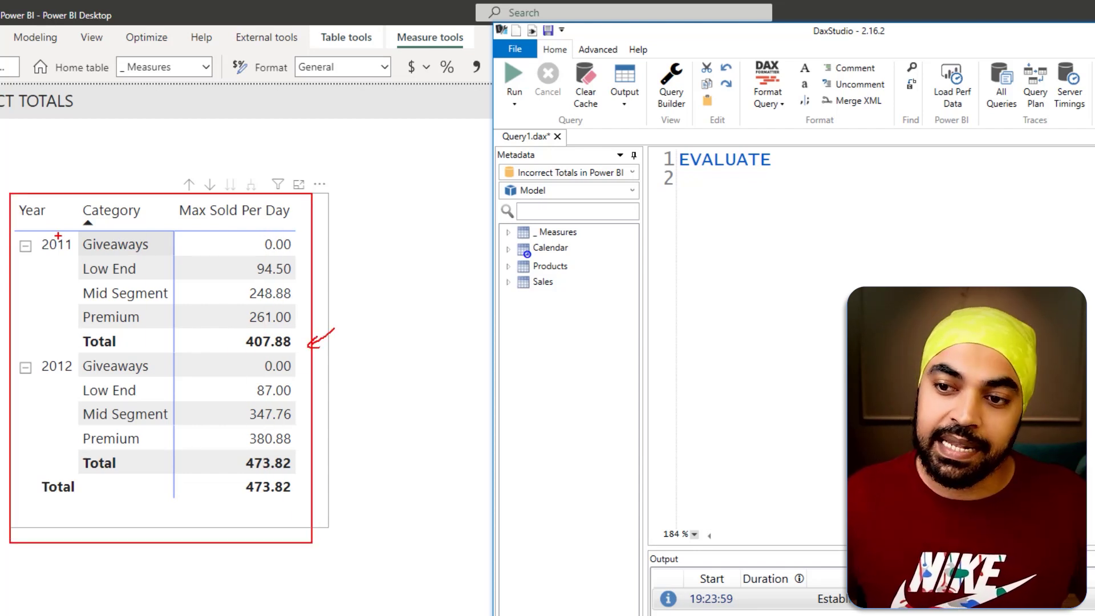
pyautogui.moveTo(23, 234)
pyautogui.mouseDown()
pyautogui.moveTo(255, 301)
pyautogui.moveTo(300, 325)
pyautogui.mouseUp()
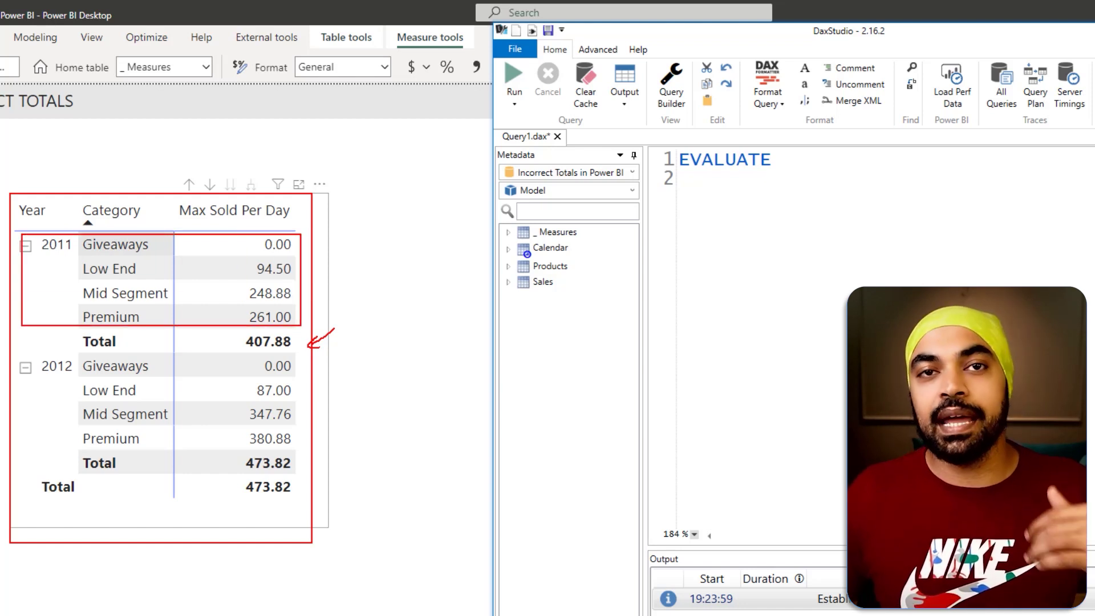
pyautogui.press('Escape')
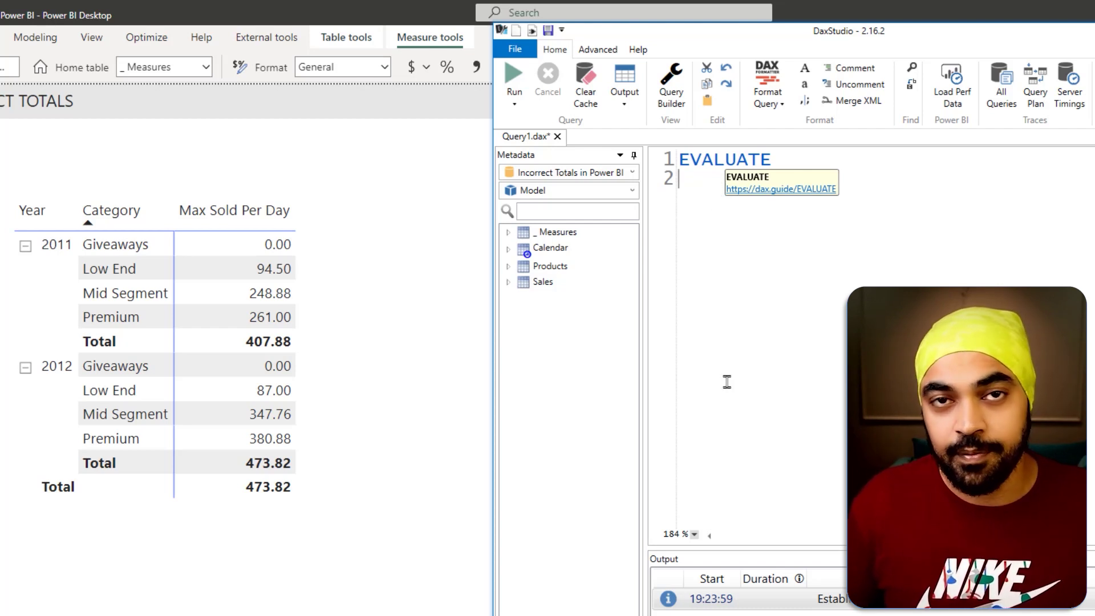
# - Switch to DAX Studio and begin a SUMMARIZE function under EVALUATE with the Sales table as its first argument
pyautogui.write('summ')
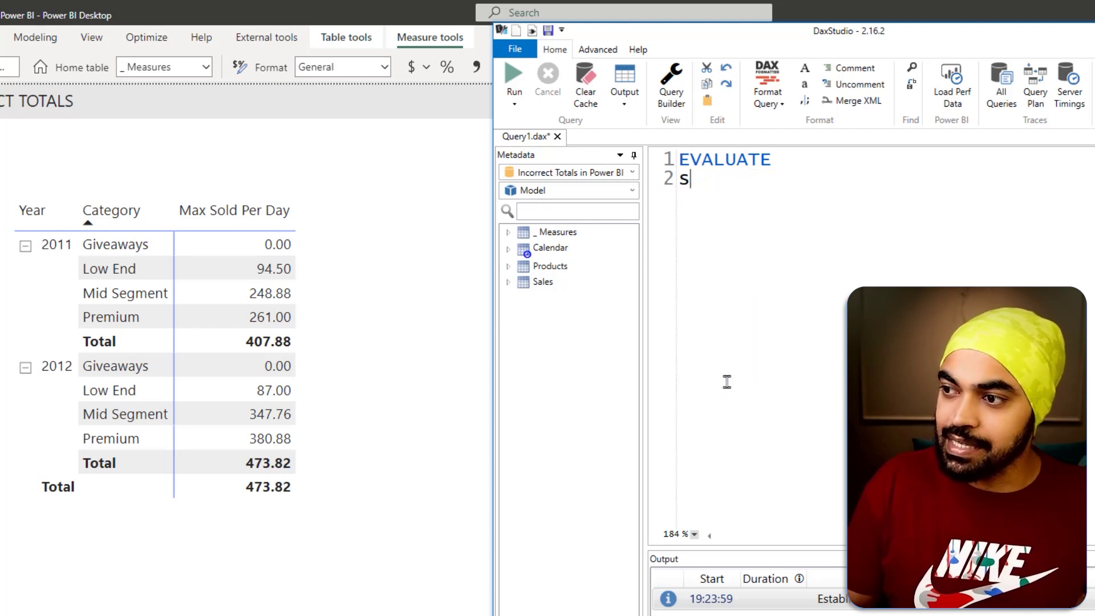
pyautogui.write('umm')
pyautogui.press('Tab')
pyautogui.press('Return')
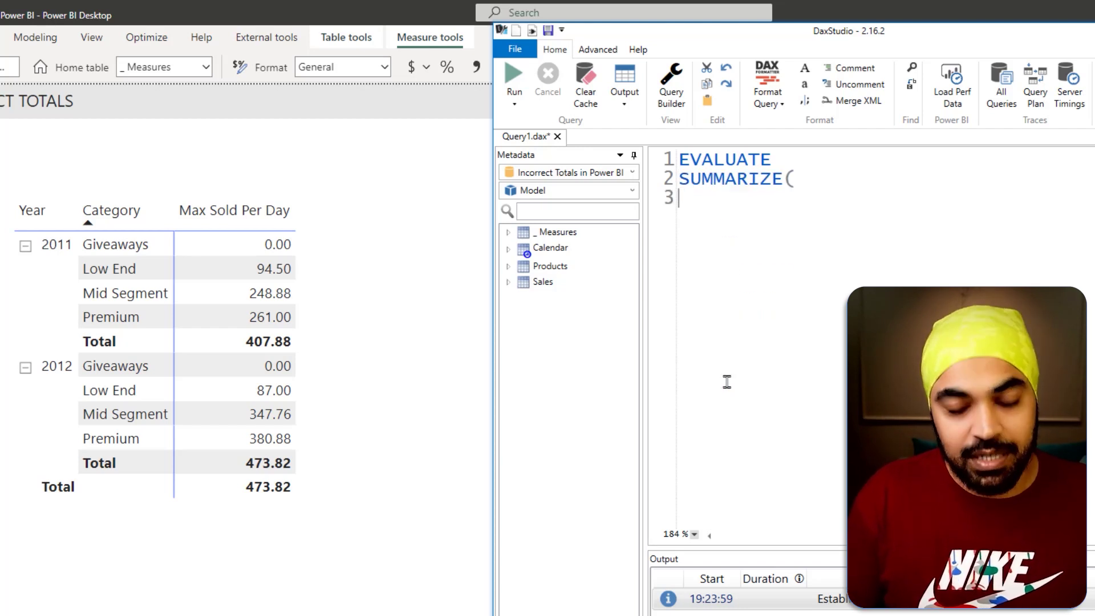
pyautogui.write('sale')
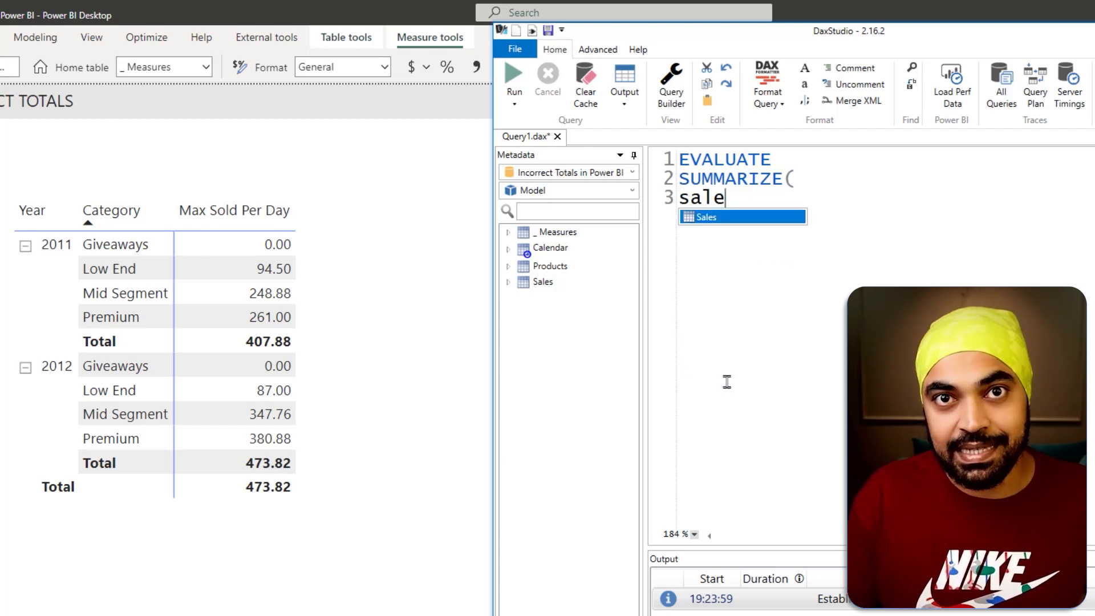
pyautogui.press('Tab')
pyautogui.write(',')
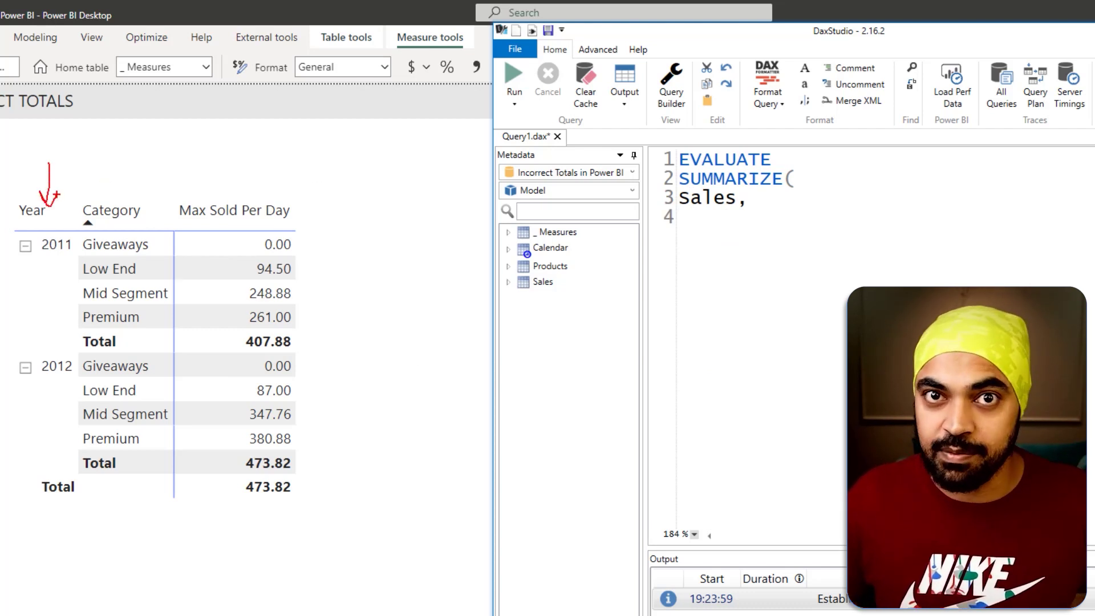
# - Add 'Calendar'[Year] as the first grouping column of the SUMMARIZE function
pyautogui.click(742, 219)
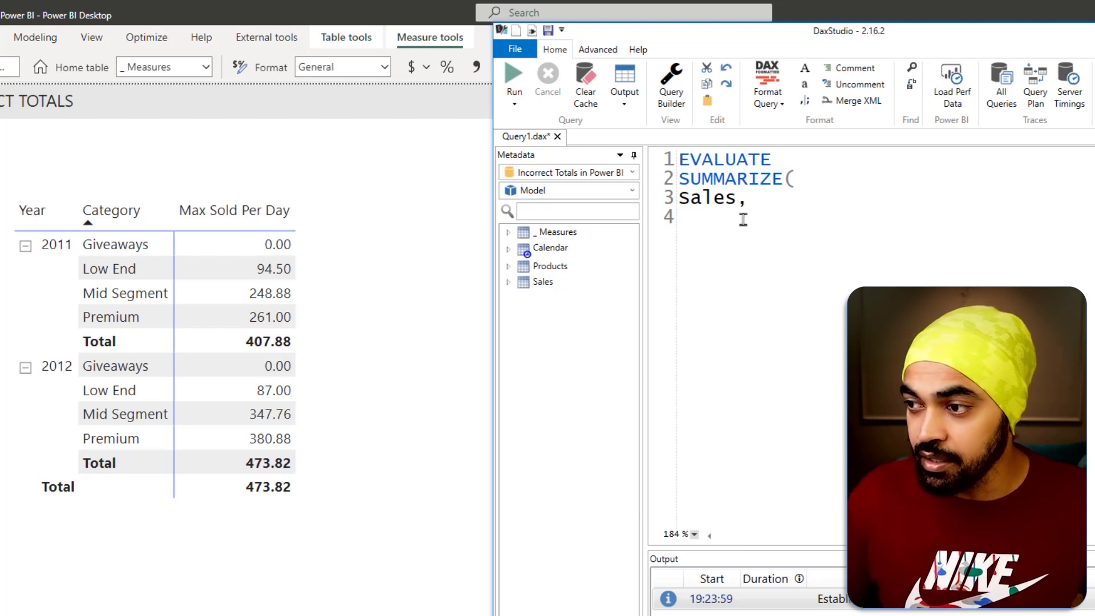
pyautogui.write('cale')
pyautogui.press('Up')
pyautogui.press('Tab')
pyautogui.write('[')
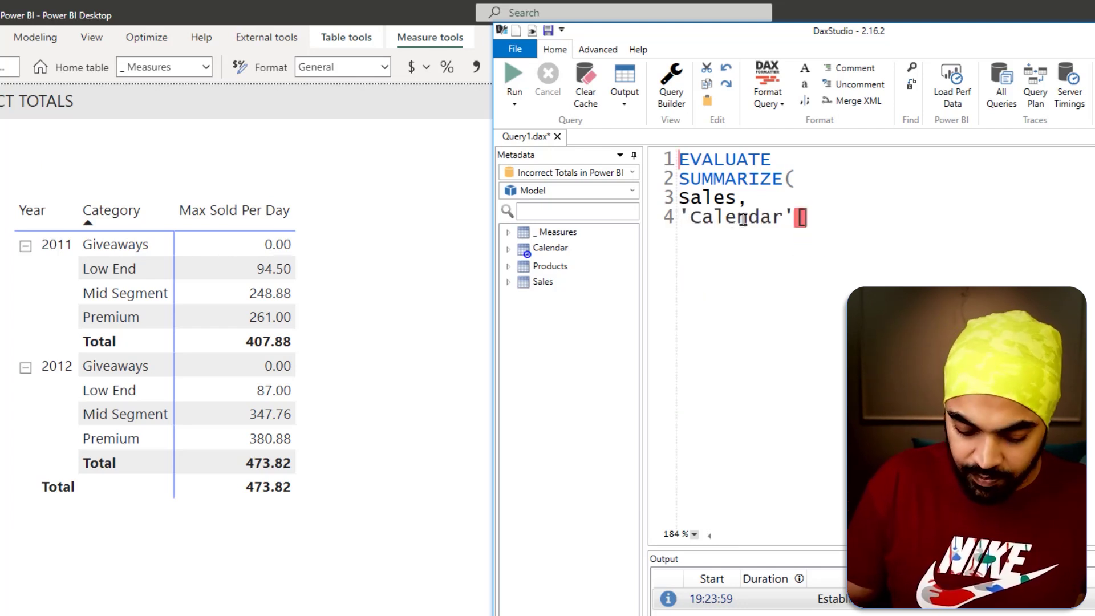
pyautogui.write('y')
pyautogui.press('Tab')
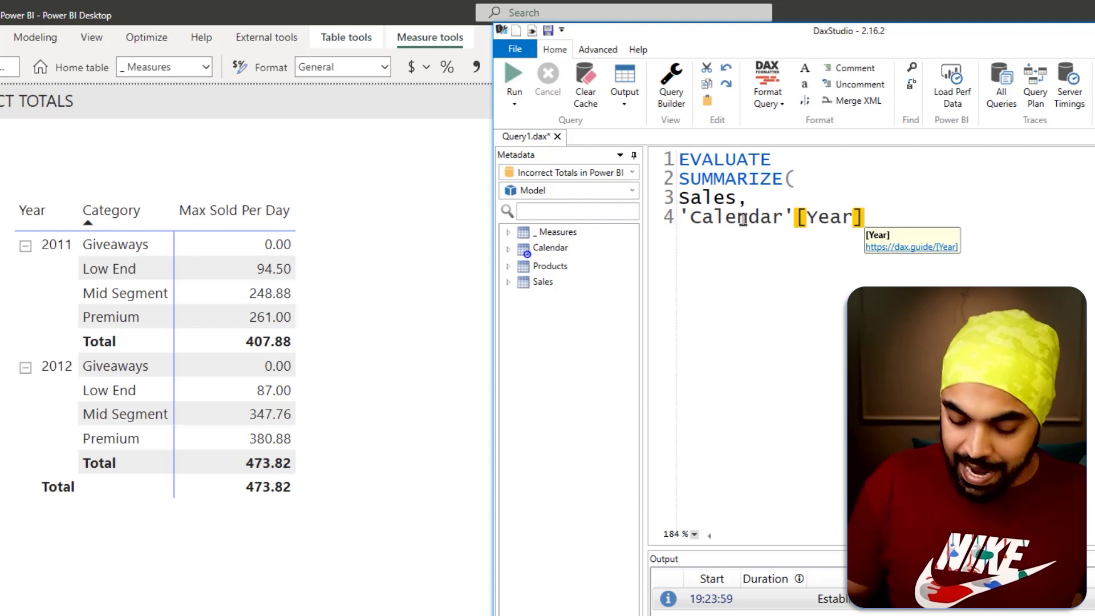
pyautogui.write(']')
pyautogui.press('BackSpace')
pyautogui.write(',')
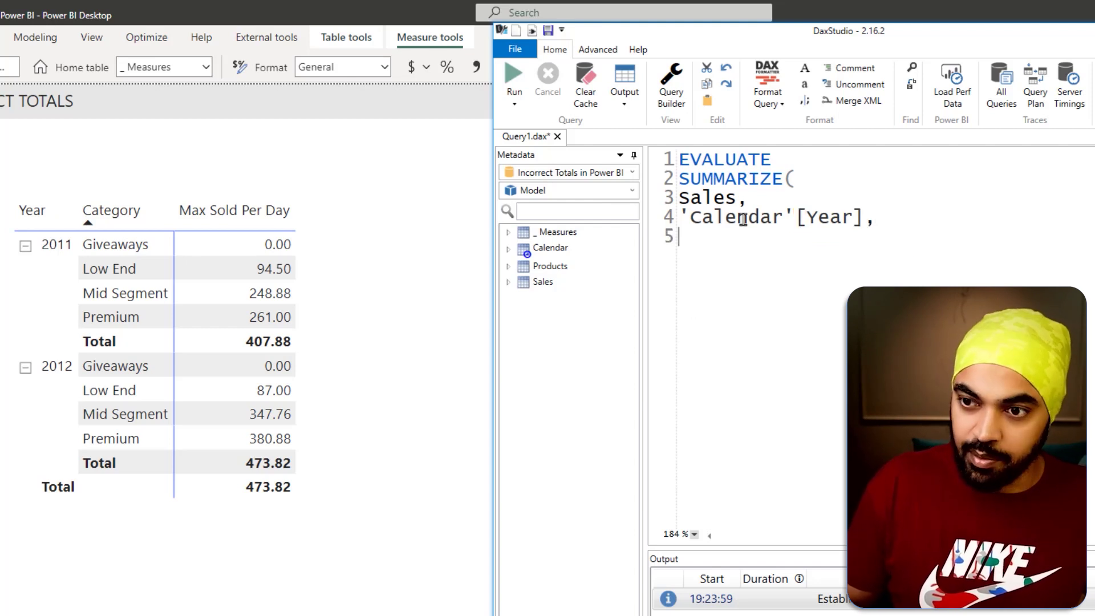
# - Add Products[Category] as the second grouping column and close the SUMMARIZE function
pyautogui.write('pro')
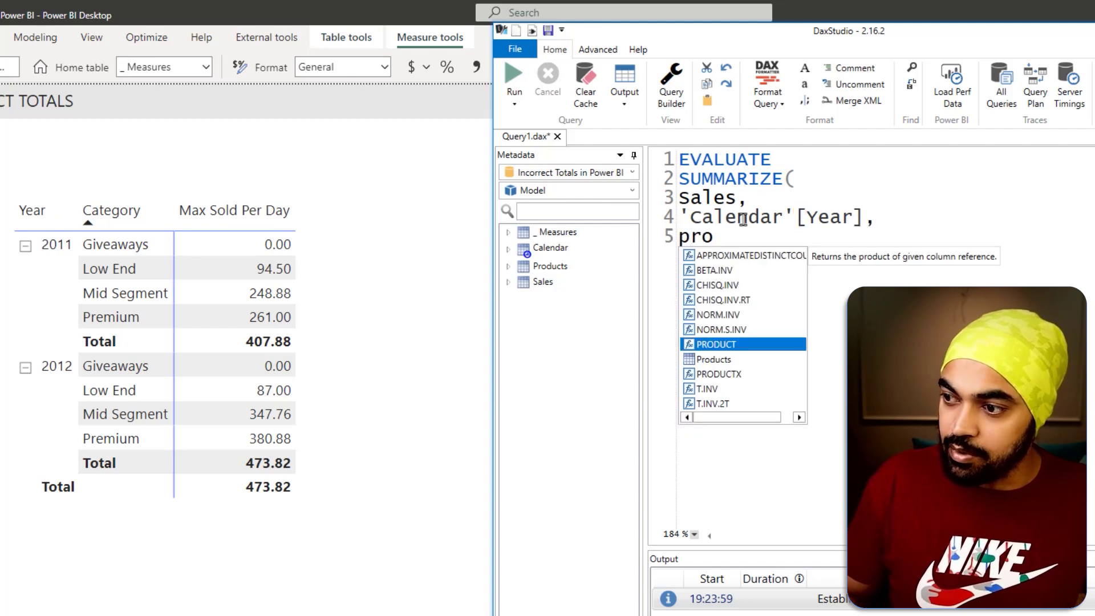
pyautogui.write('ducts[')
pyautogui.press('Tab')
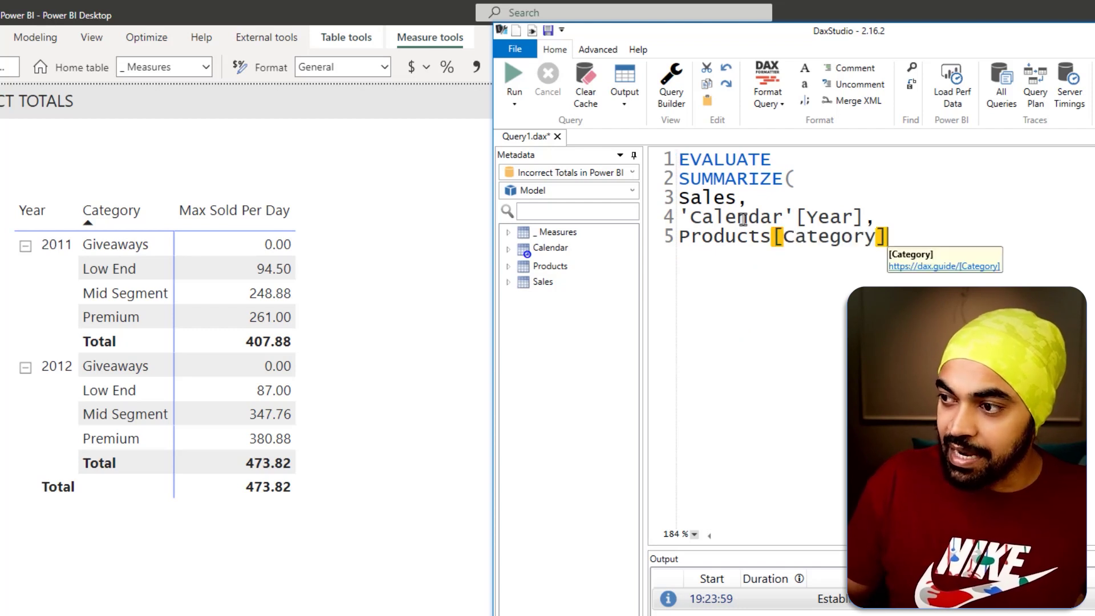
pyautogui.press('Return')
pyautogui.write(')')
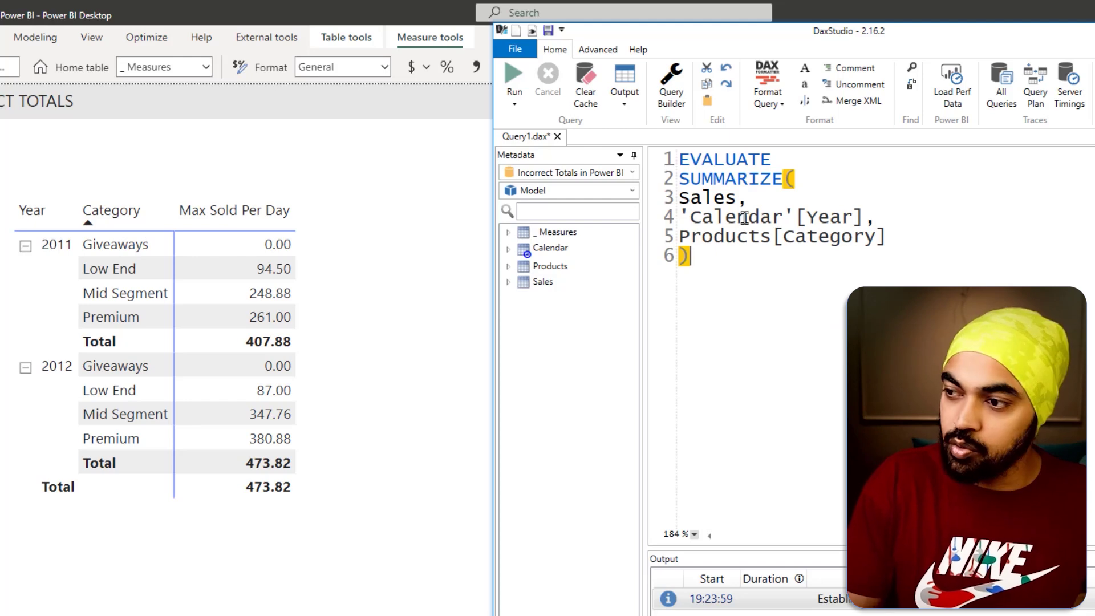
# - Format and run the query, and enlarge the results to compare the year and category rows with the matrix
pyautogui.click(764, 103)
pyautogui.click(513, 77)
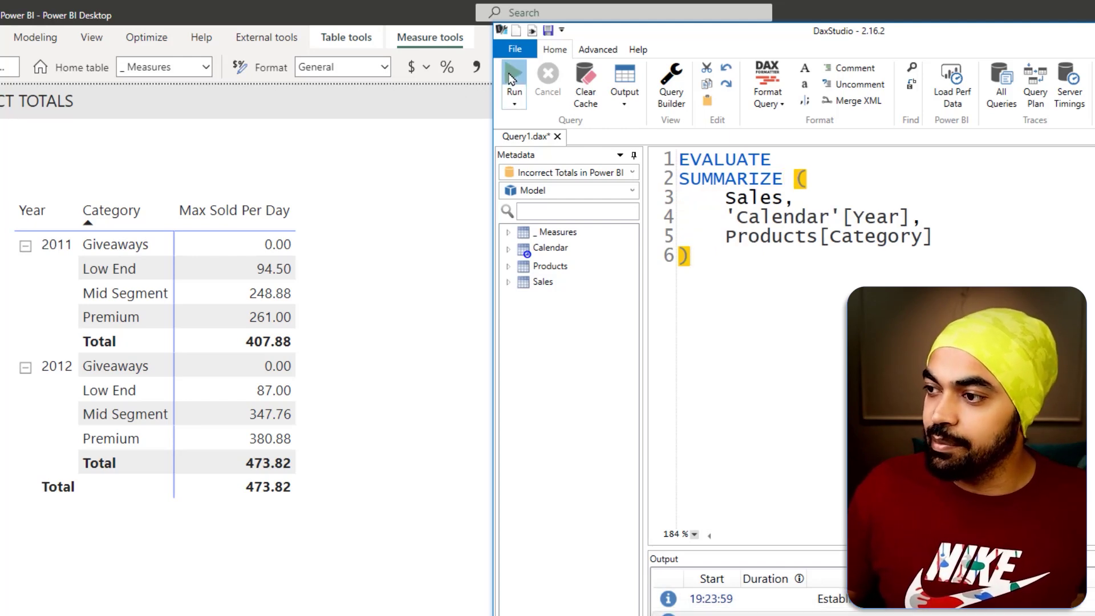
pyautogui.moveTo(776, 546); pyautogui.dragTo(781, 338)
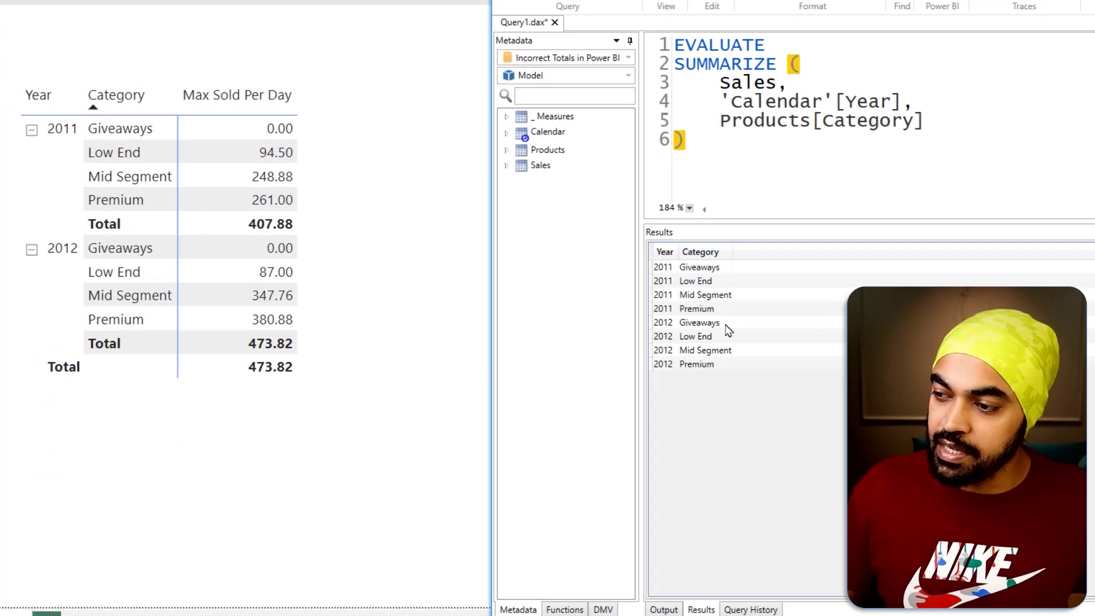
pyautogui.scroll(3, 726, 330)
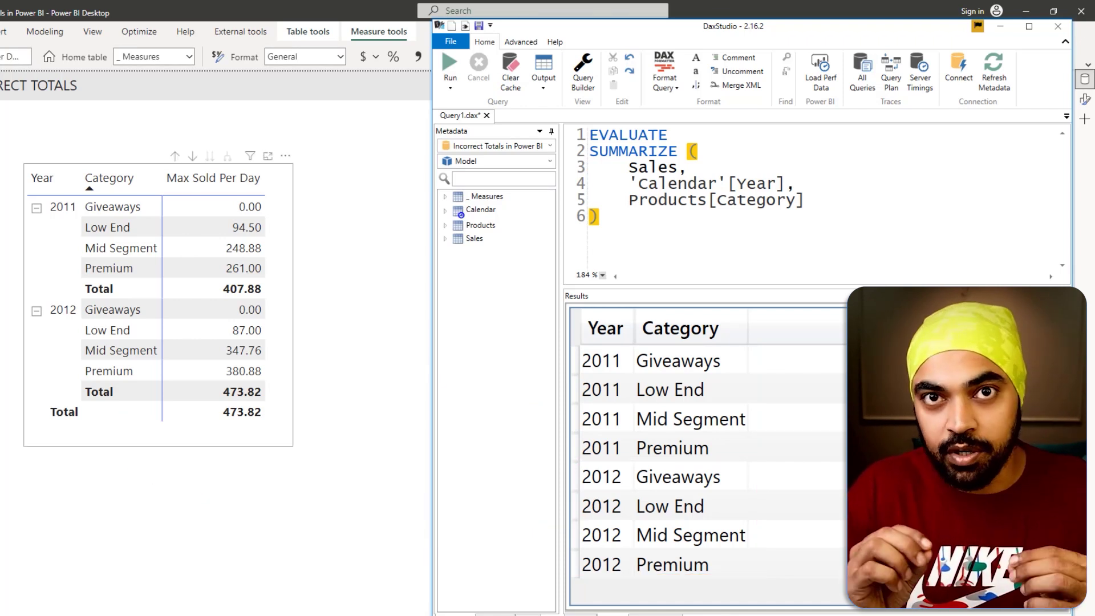
pyautogui.hotkey('ctrl', '2')
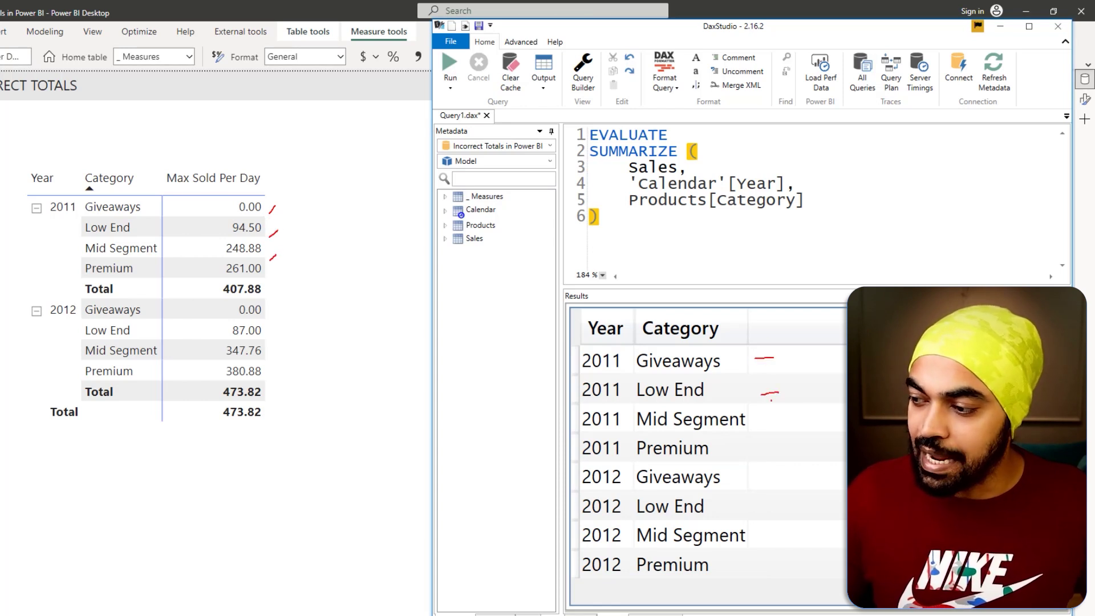
pyautogui.press('Escape')
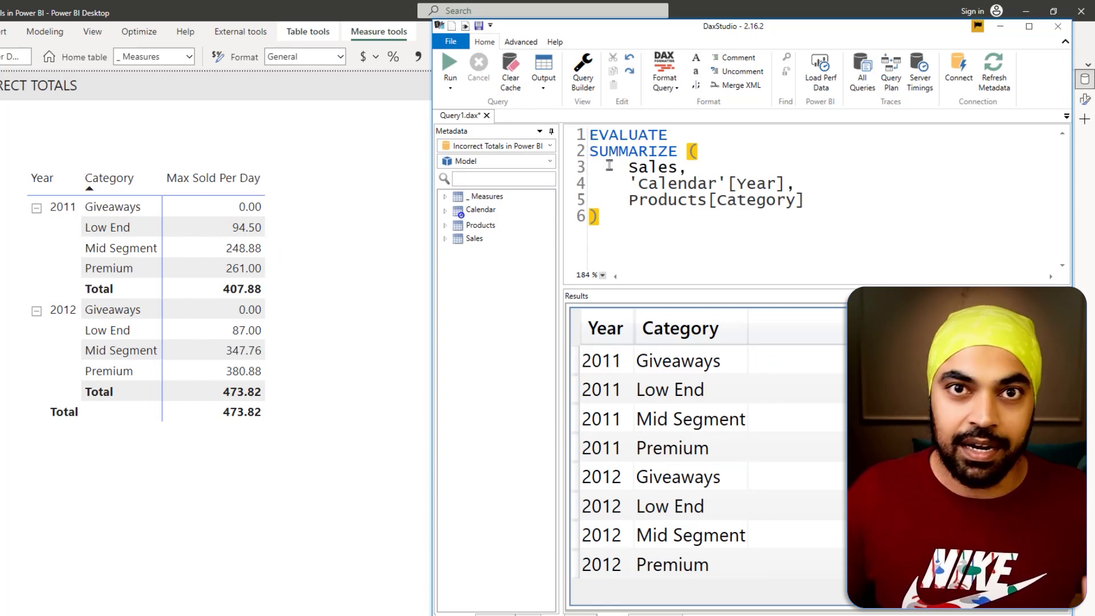
# - Insert ADDCOLUMNS( before SUMMARIZE so the summarized table becomes its first argument, followed by a comma
pyautogui.click(593, 154)
pyautogui.write('ADDCOLUMNS(')
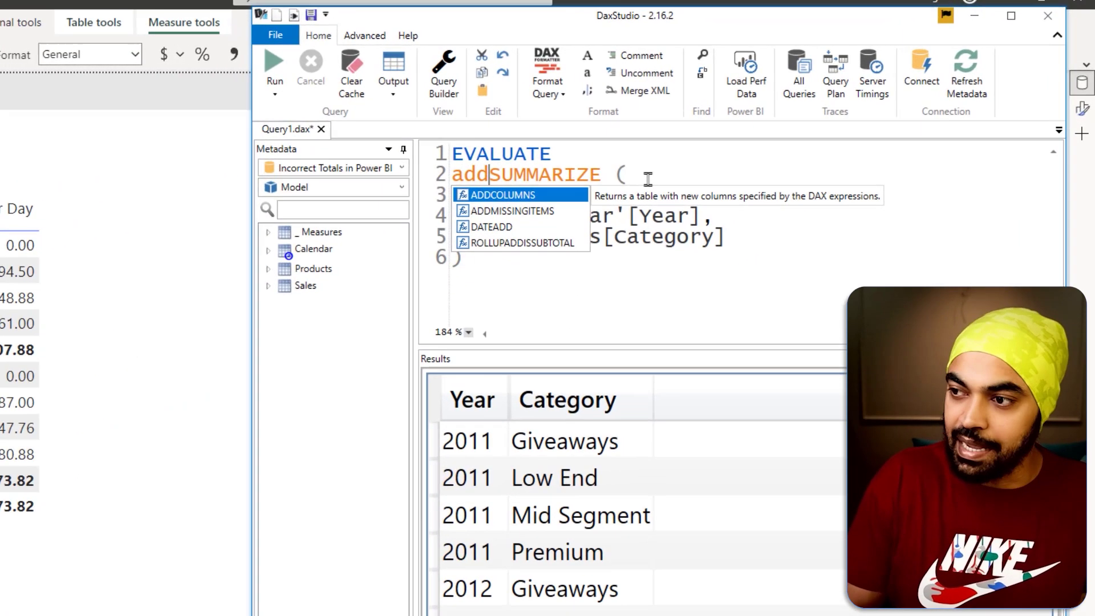
pyautogui.press('Return')
pyautogui.hotkey('shift', 'Down')
pyautogui.hotkey('shift', 'Down')
pyautogui.hotkey('shift', 'Down')
pyautogui.hotkey('shift', 'Down')
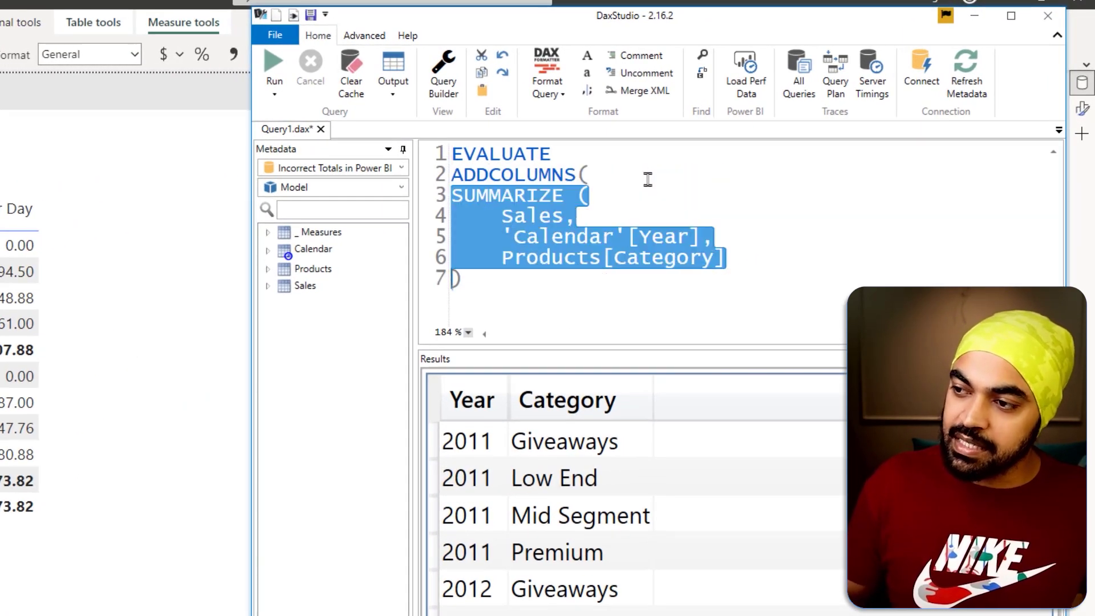
pyautogui.hotkey('shift', 'End')
pyautogui.write(',')
pyautogui.hotkey('ctrl', 'z')
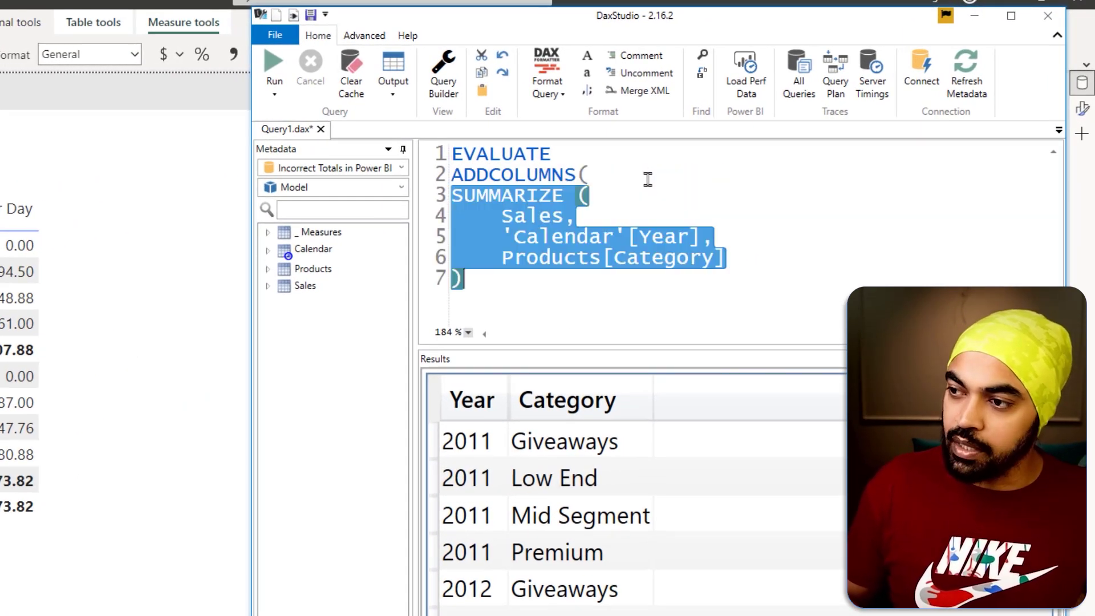
pyautogui.press('Right')
pyautogui.write(',')
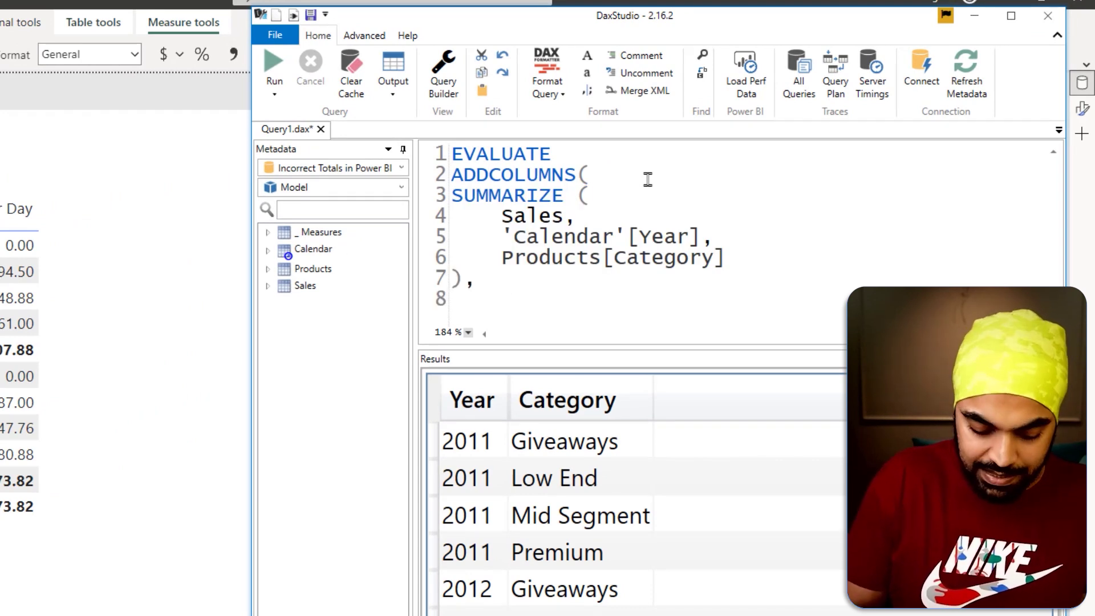
# - Define a column named "MaxSales" in ADDCOLUMNS that evaluates the [Max Sold Per Day] measure
pyautogui.write('MaxSales"')
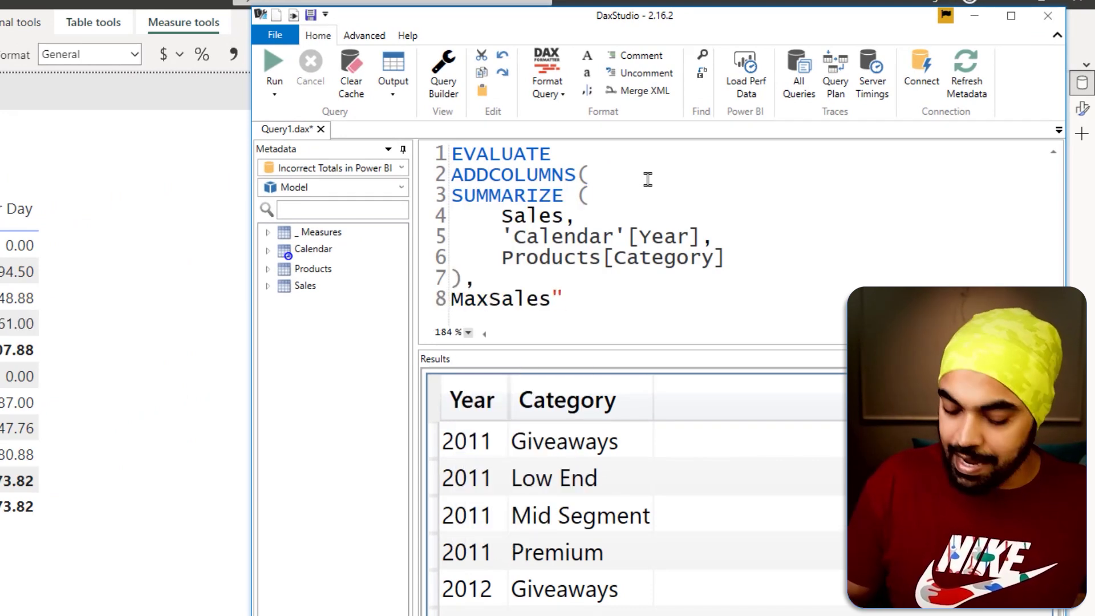
pyautogui.press('Home')
pyautogui.write('"')
pyautogui.press('End')
pyautogui.press('Left')
pyautogui.write(',')
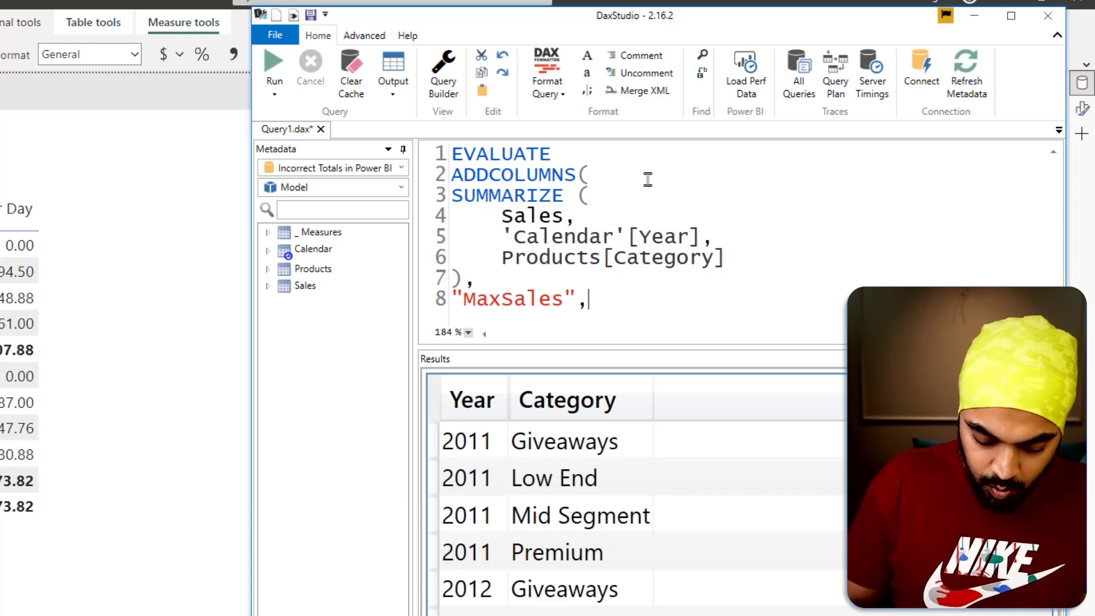
pyautogui.write(' [ma')
pyautogui.press('Tab')
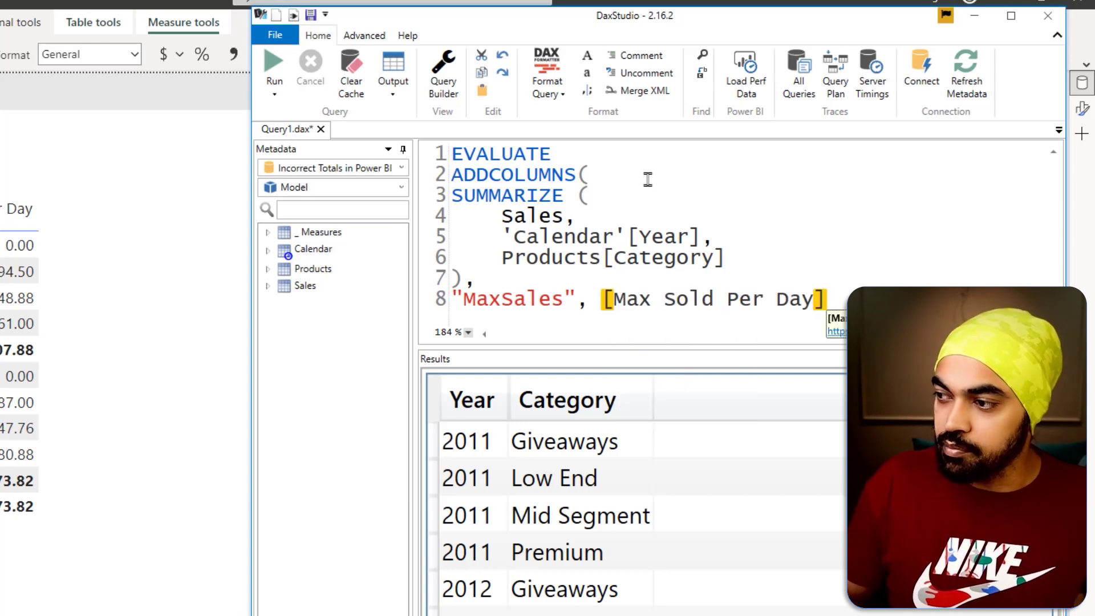
# - Close the ADDCOLUMNS function, run the query, and compare the MaxSales rows with the matrix
pyautogui.press('Return')
pyautogui.write(')')
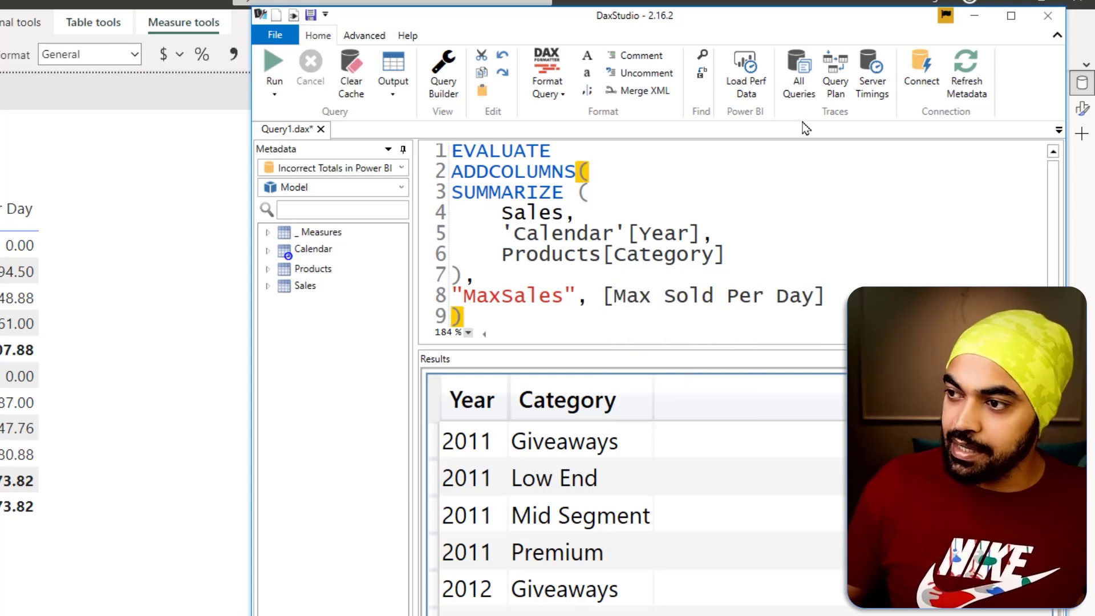
pyautogui.click(274, 64)
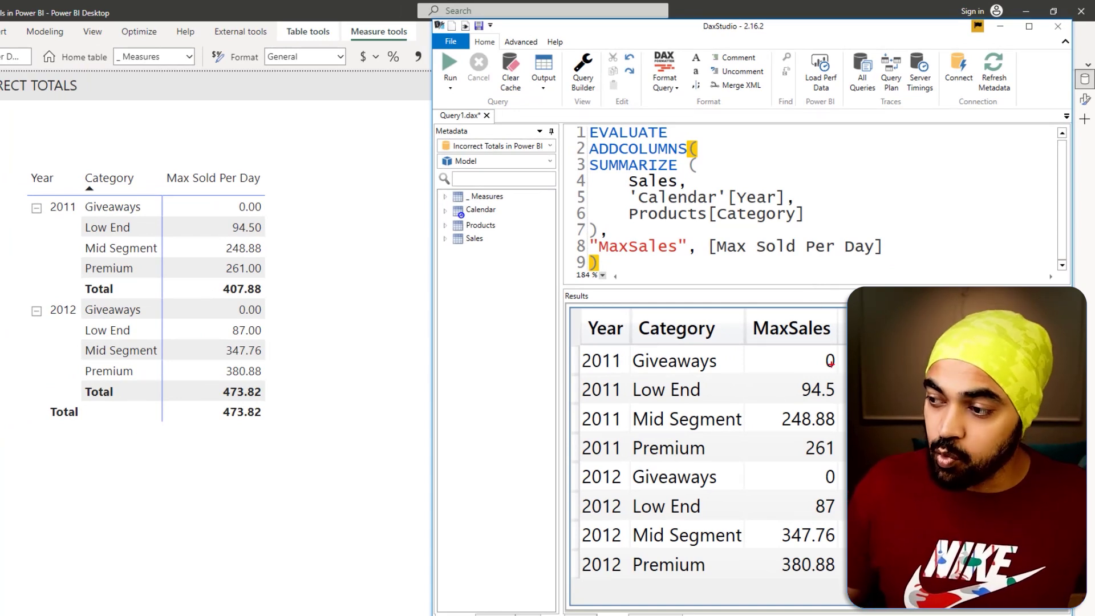
pyautogui.moveTo(830, 363)
pyautogui.mouseDown()
pyautogui.moveTo(686, 335)
pyautogui.moveTo(509, 422)
pyautogui.moveTo(778, 549)
pyautogui.mouseUp()
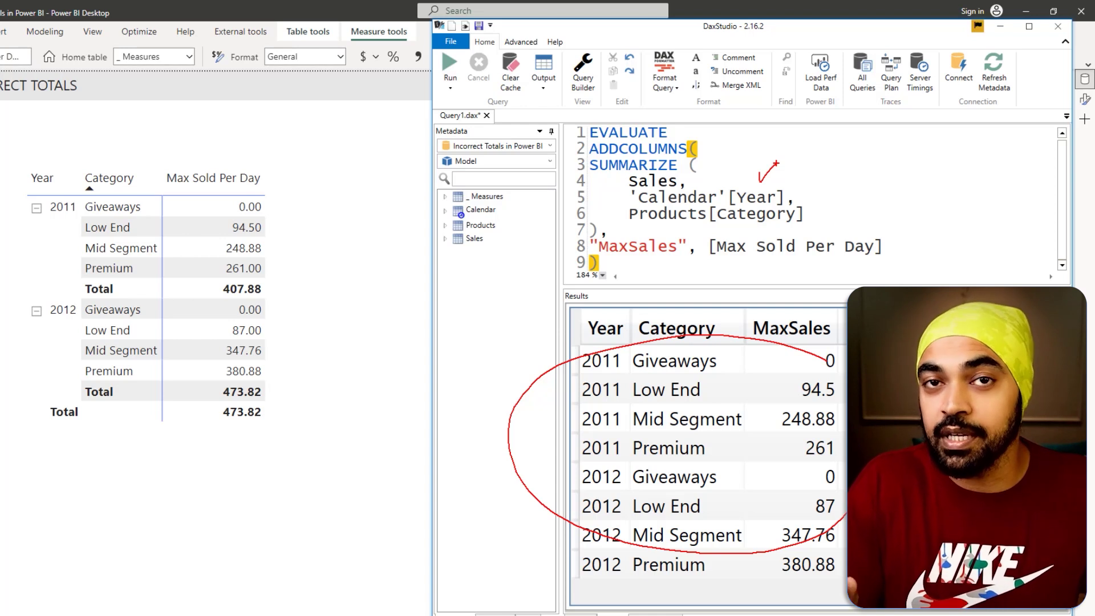
pyautogui.moveTo(19, 190); pyautogui.dragTo(165, 284)
pyautogui.press('Escape')
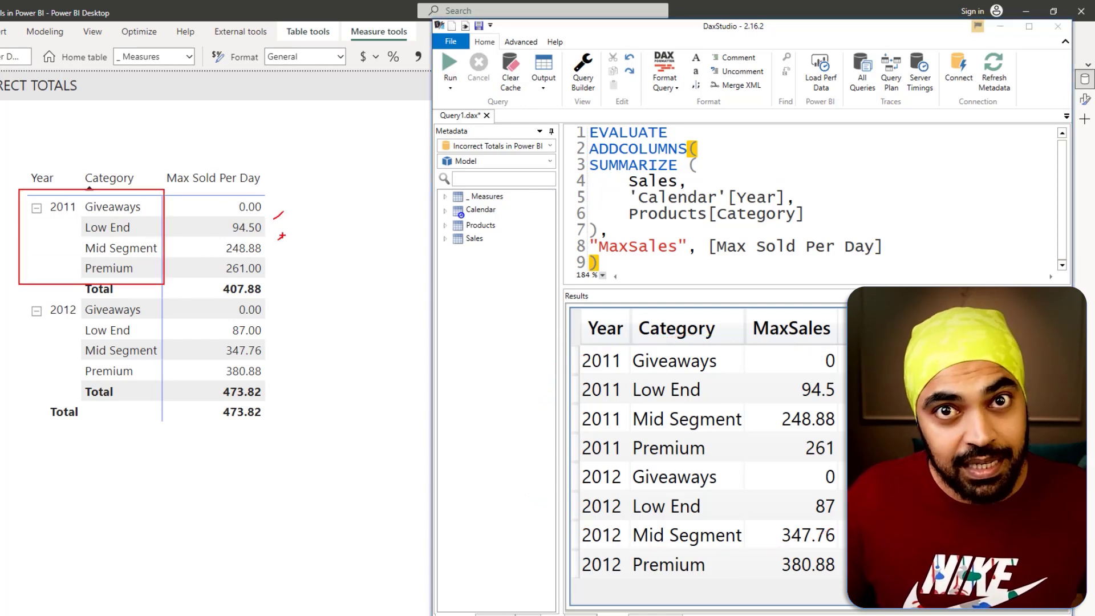
# - Copy the complete SUMMARIZE expression from the query and switch to Power BI Desktop
pyautogui.moveTo(590, 173); pyautogui.dragTo(600, 228)
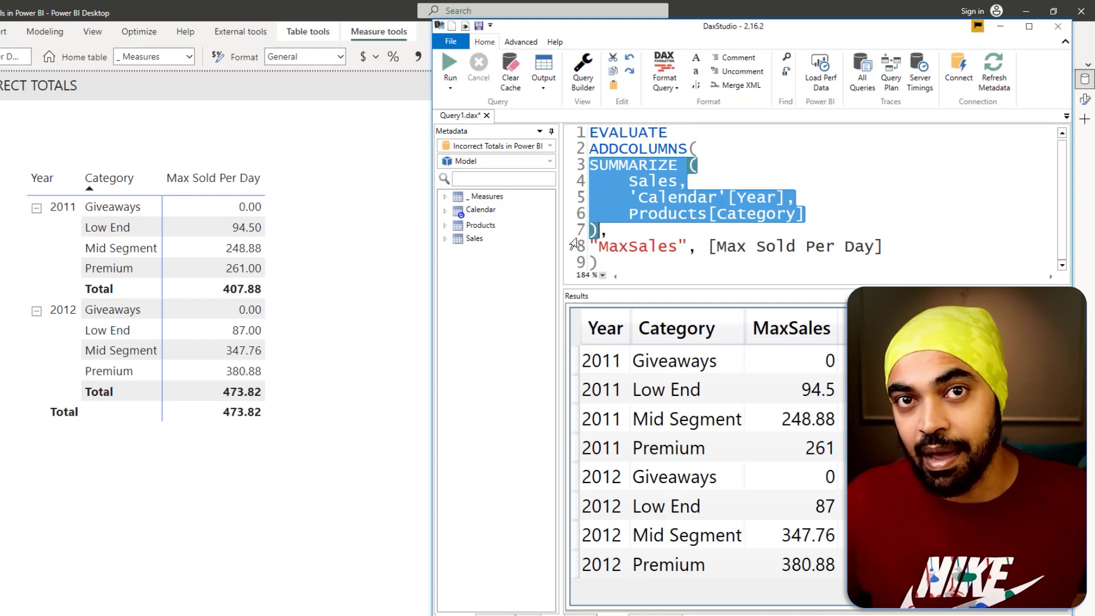
pyautogui.rightClick(612, 201)
pyautogui.click(623, 218)
pyautogui.click(425, 232)
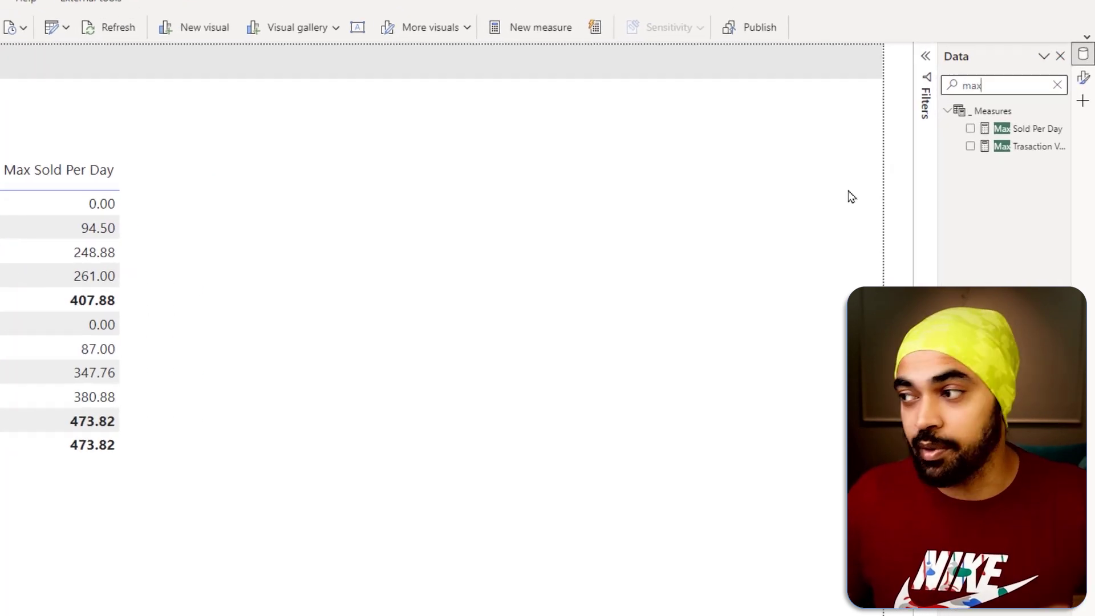
# - Create a new measure in the _ Measures table named "Max Sold Per Day Correct" and start its formula on a new line
pyautogui.rightClick(1003, 112)
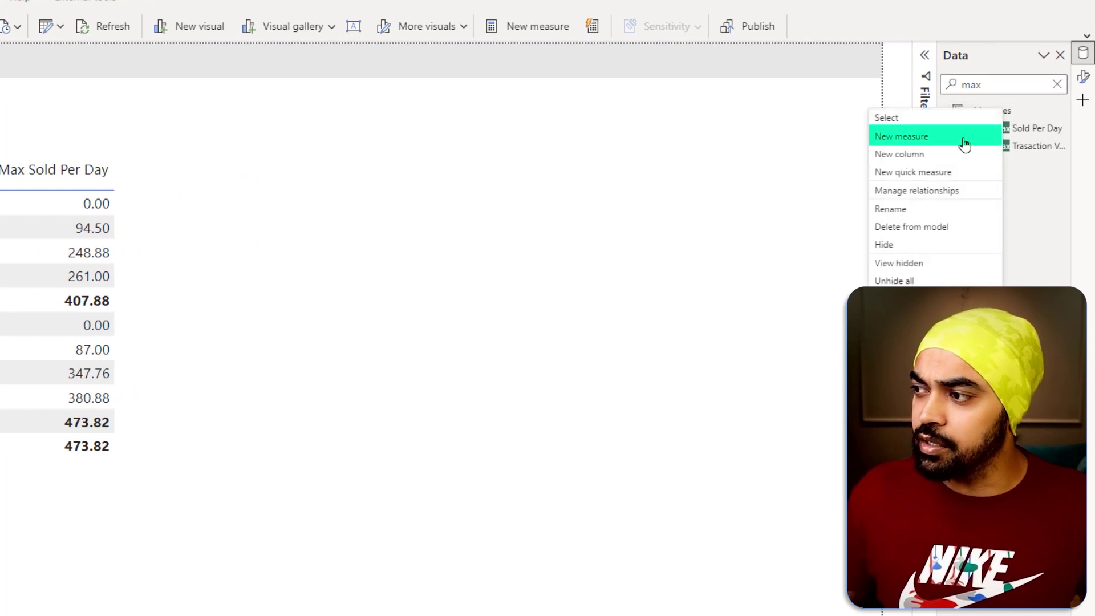
pyautogui.click(963, 138)
pyautogui.write('M')
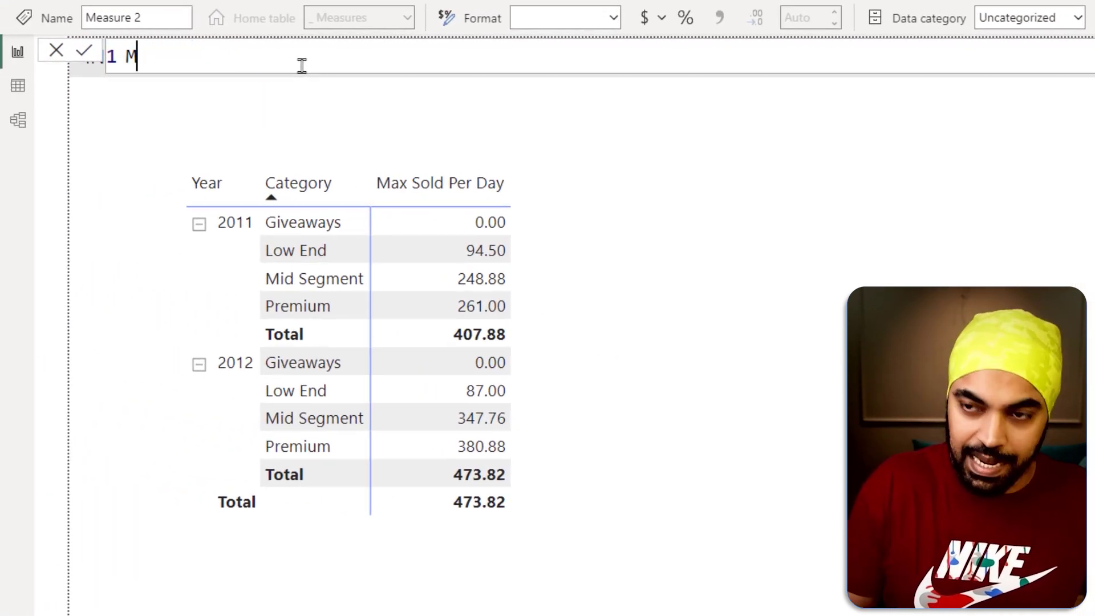
pyautogui.write('ax Sold per Da')
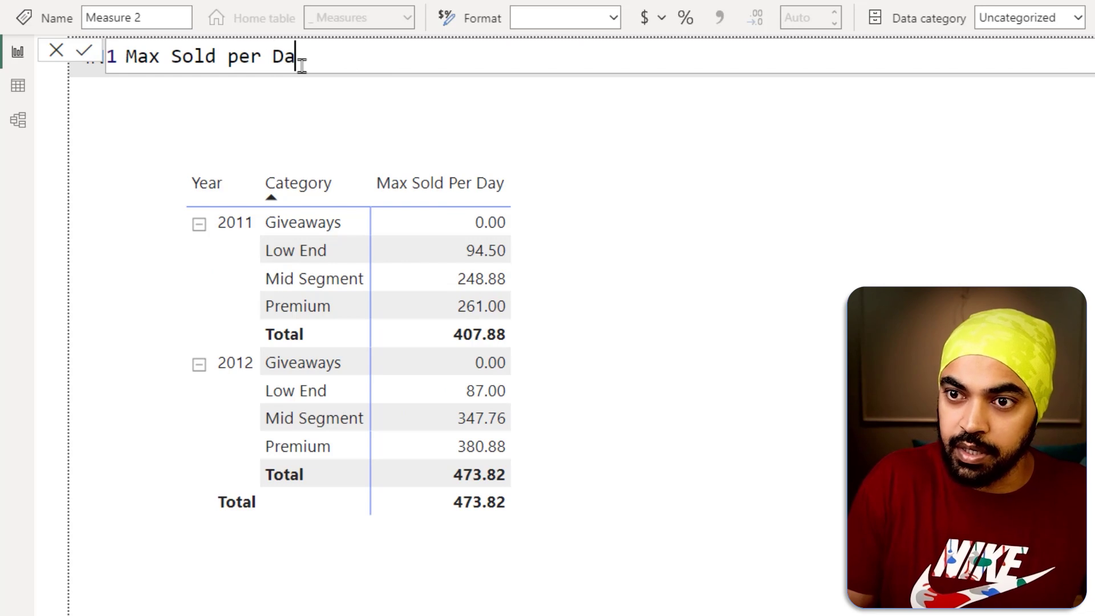
pyautogui.write('y Correct =')
pyautogui.hotkey('shift', 'Return')
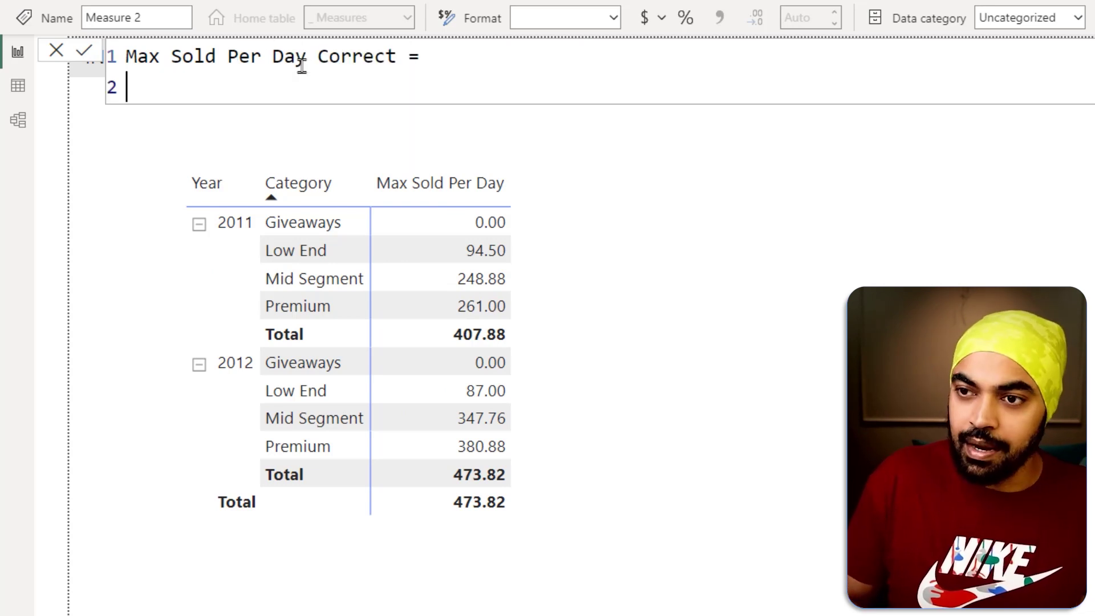
# - Paste the copied SUMMARIZE expression into the measure, insert SUMX( on the line before it, and indent the SUMMARIZE block
pyautogui.hotkey('ctrl', 'v')
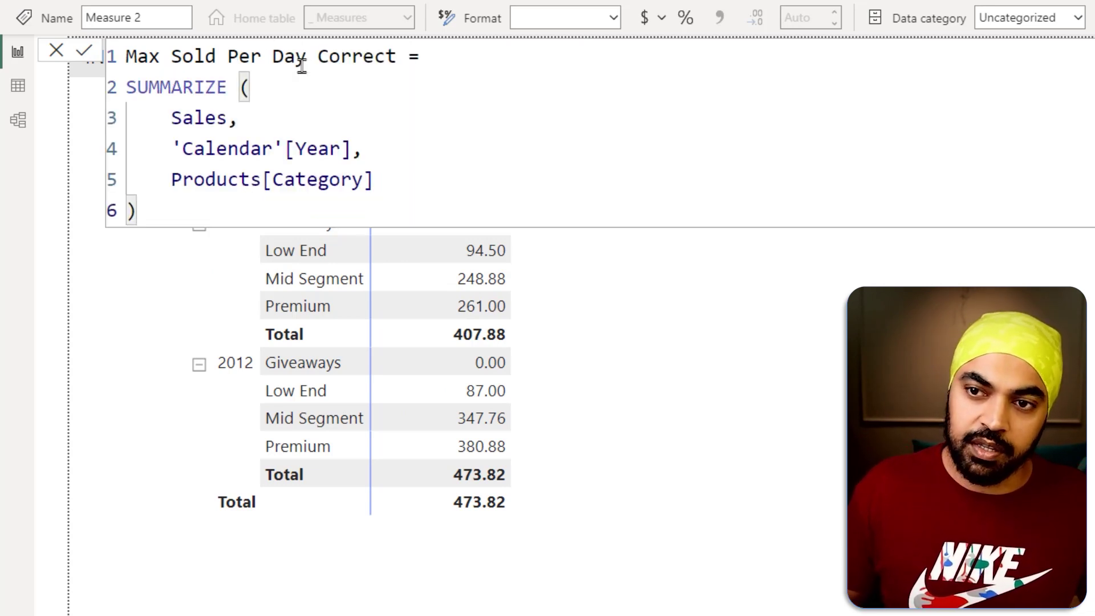
pyautogui.press('Left')
pyautogui.hotkey('shift', 'Return')
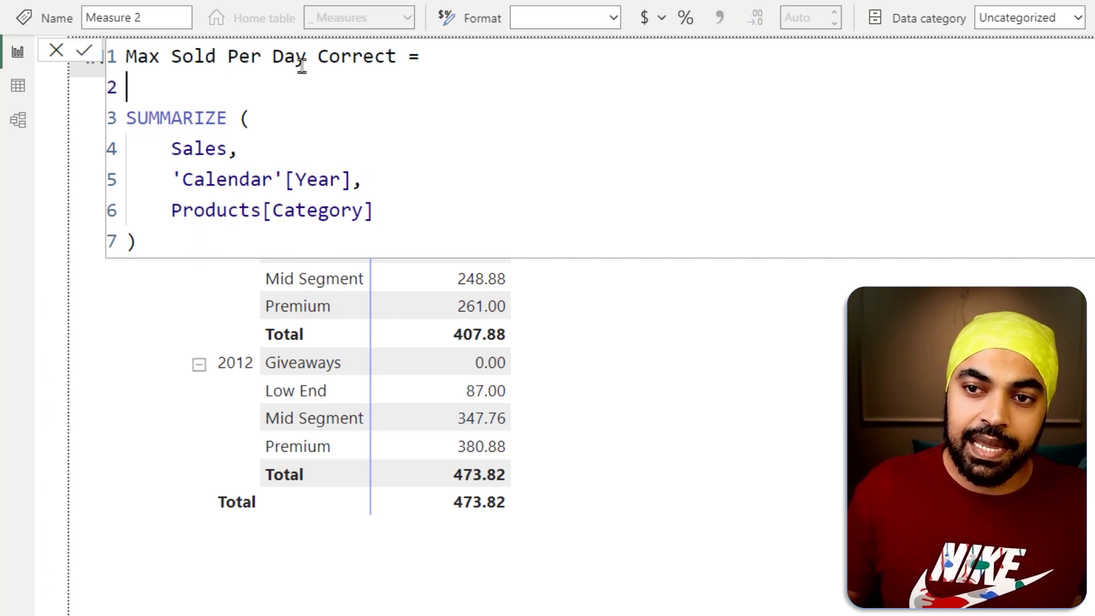
pyautogui.write('SUMX(')
pyautogui.press('Right')
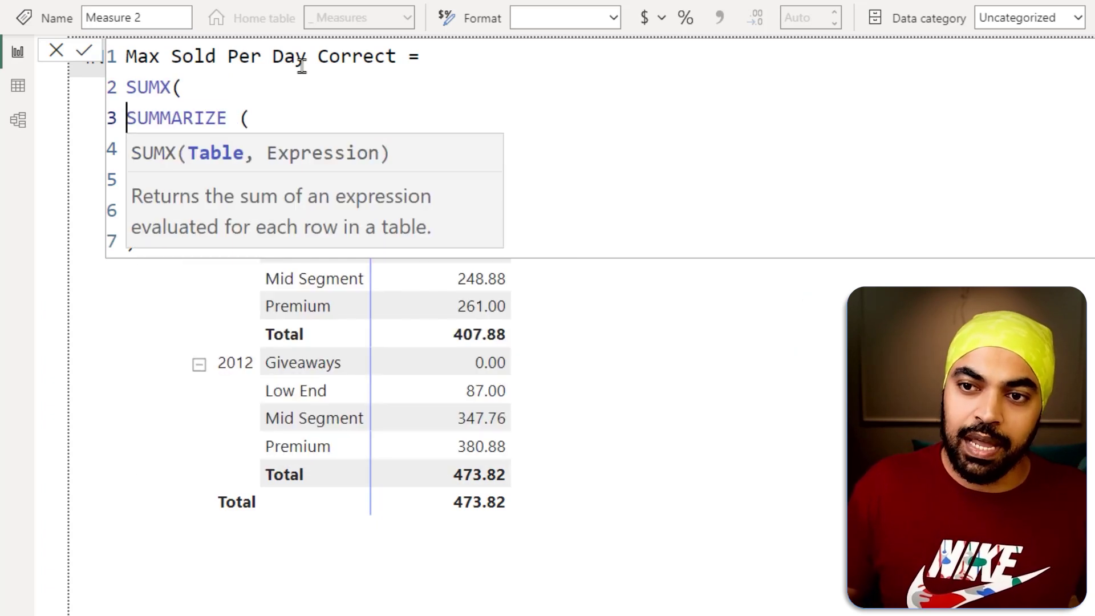
pyautogui.hotkey('shift', 'Down')
pyautogui.hotkey('shift', 'Down')
pyautogui.hotkey('shift', 'Down')
pyautogui.hotkey('shift', 'Down')
pyautogui.press('Tab')
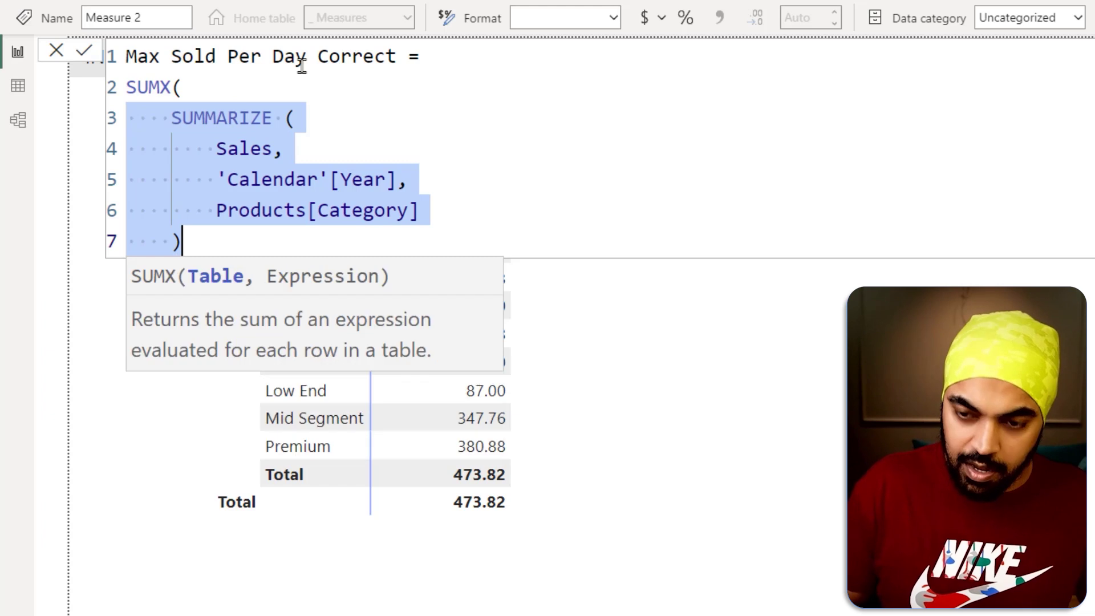
# - Add a comma after the SUMMARIZE block and enter [Max Sold Per Day] as the SUMX expression
pyautogui.click(455, 203)
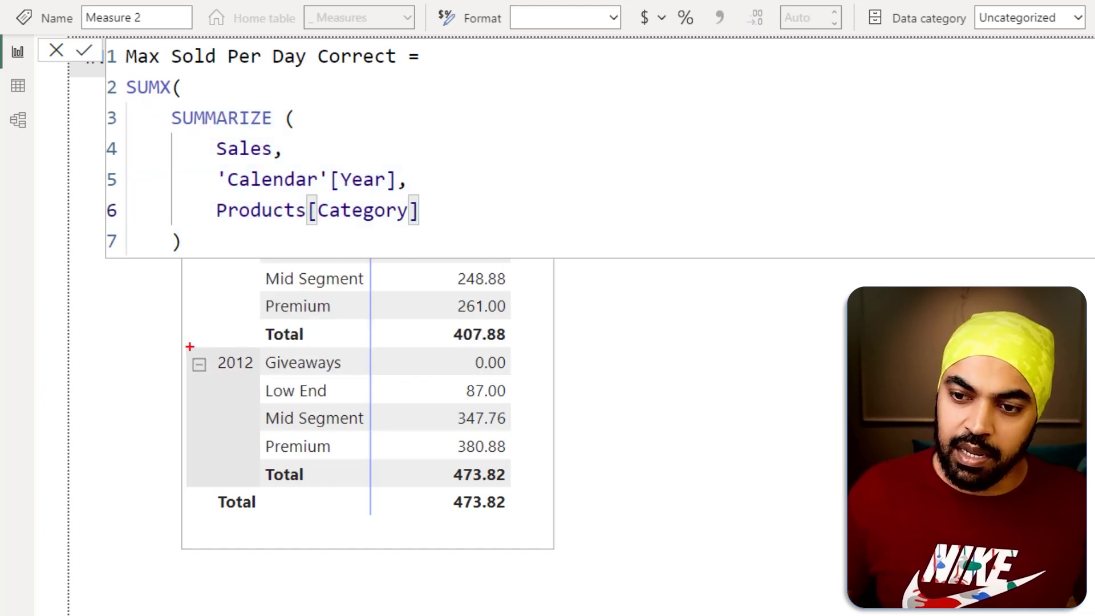
pyautogui.moveTo(189, 347); pyautogui.dragTo(507, 468)
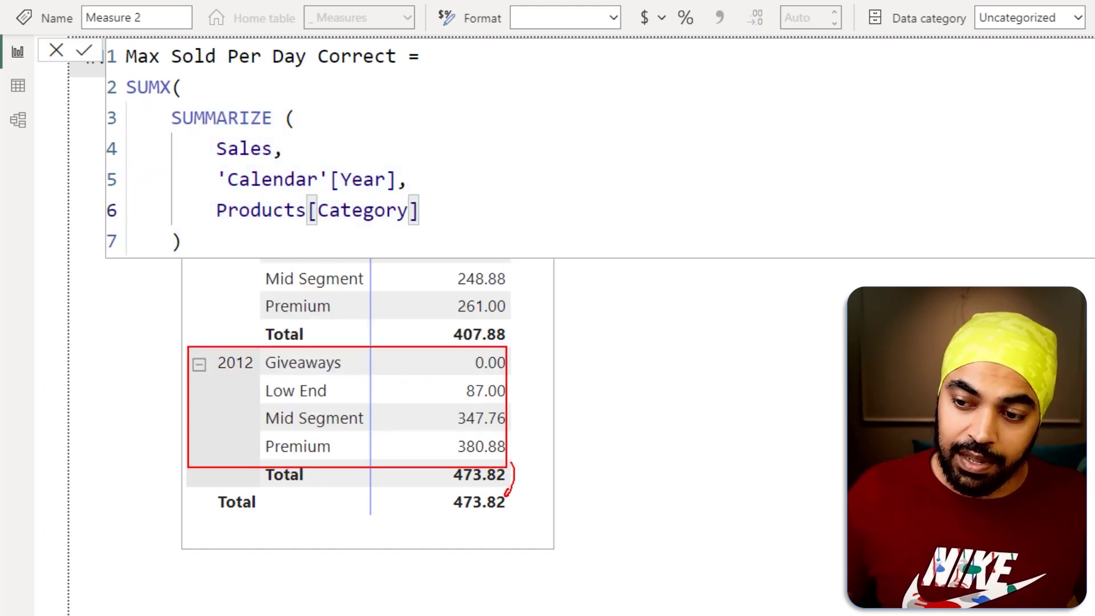
pyautogui.press('Escape')
pyautogui.click(226, 243)
pyautogui.write(',')
pyautogui.press('Return')
pyautogui.write('[')
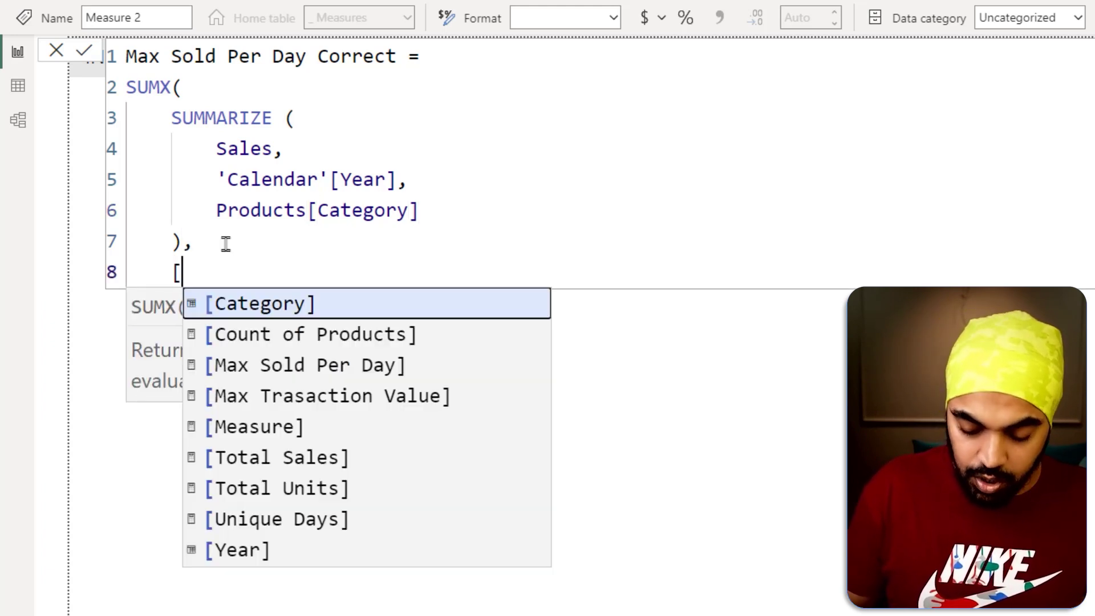
pyautogui.press('Down')
pyautogui.press('Down')
pyautogui.press('Tab')
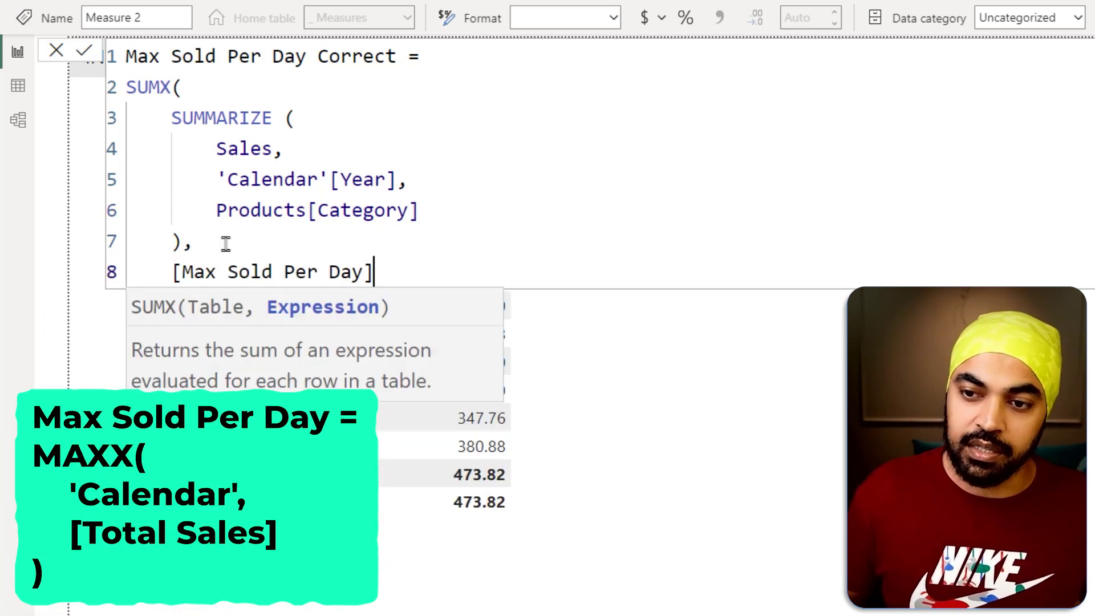
# - Close the SUMX function on its own line and commit the measure
pyautogui.press('Return')
pyautogui.write(')')
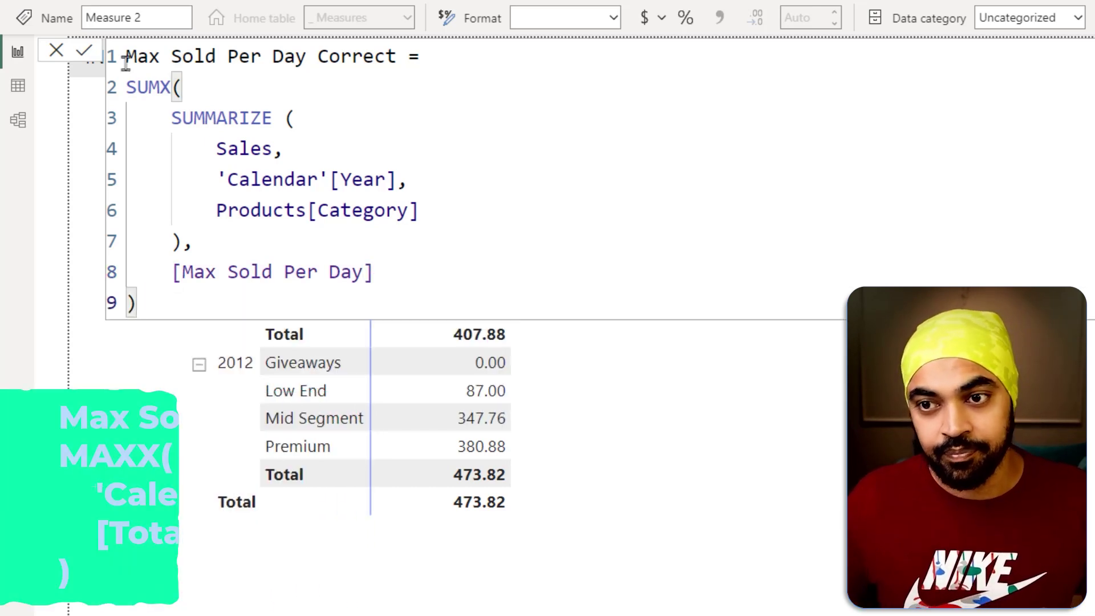
pyautogui.click(85, 52)
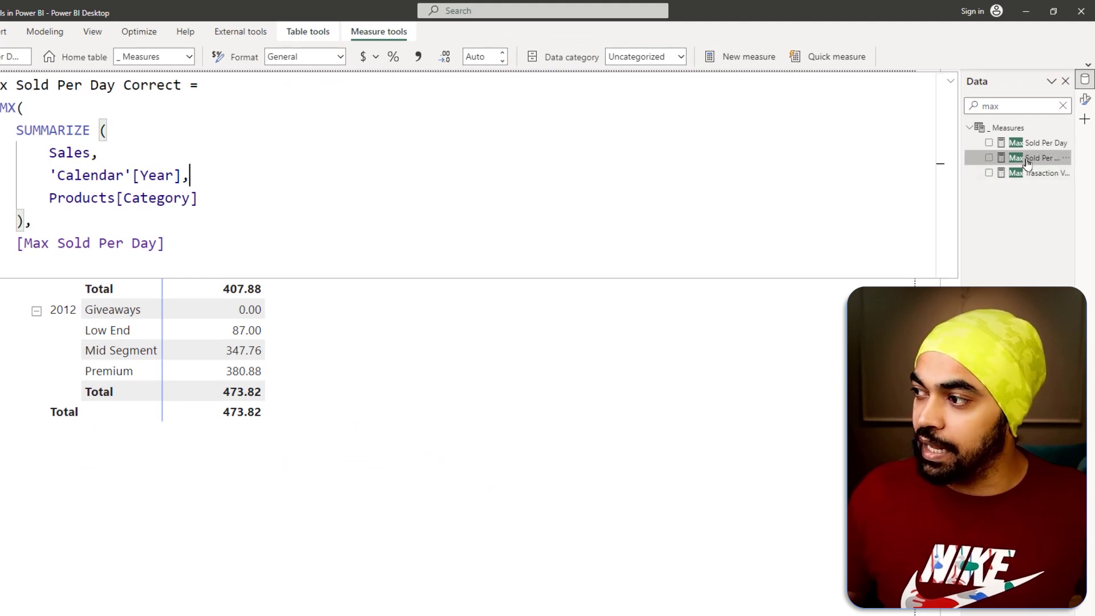
# - Add Max Sold Per Day Correct to the matrix, narrow the visual to fit, and check its yearly and grand totals
pyautogui.moveTo(1028, 159); pyautogui.dragTo(301, 305)
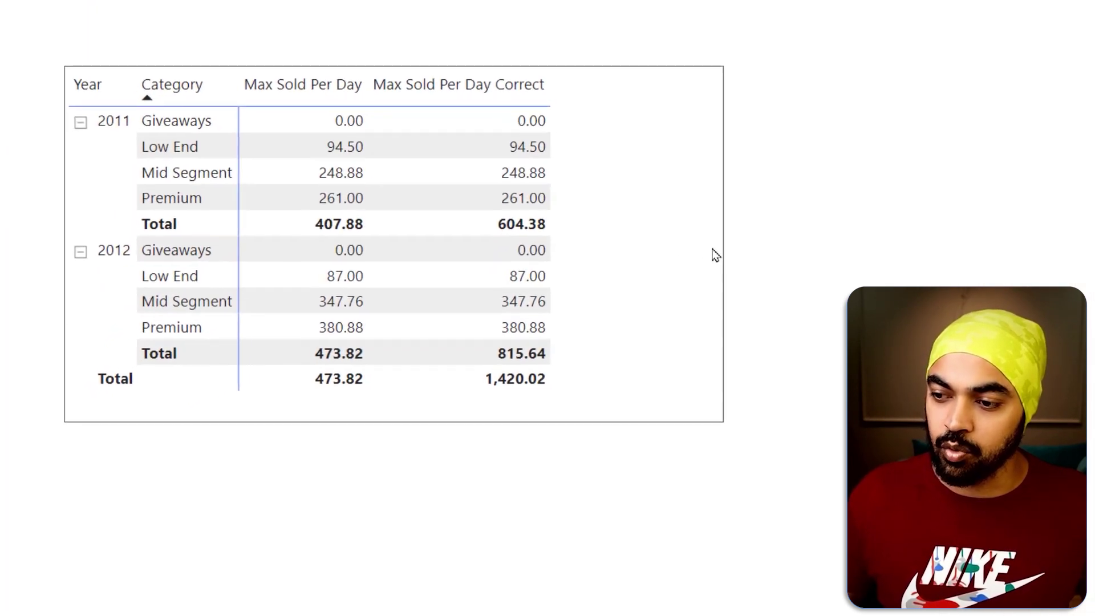
pyautogui.moveTo(721, 255); pyautogui.dragTo(603, 263)
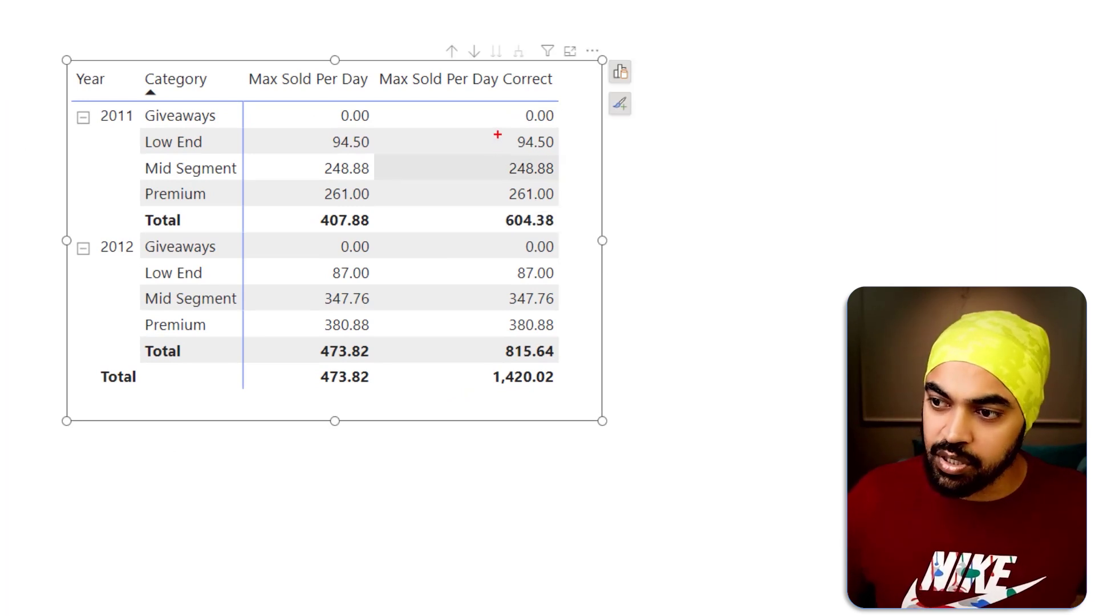
pyautogui.moveTo(497, 134); pyautogui.dragTo(556, 195)
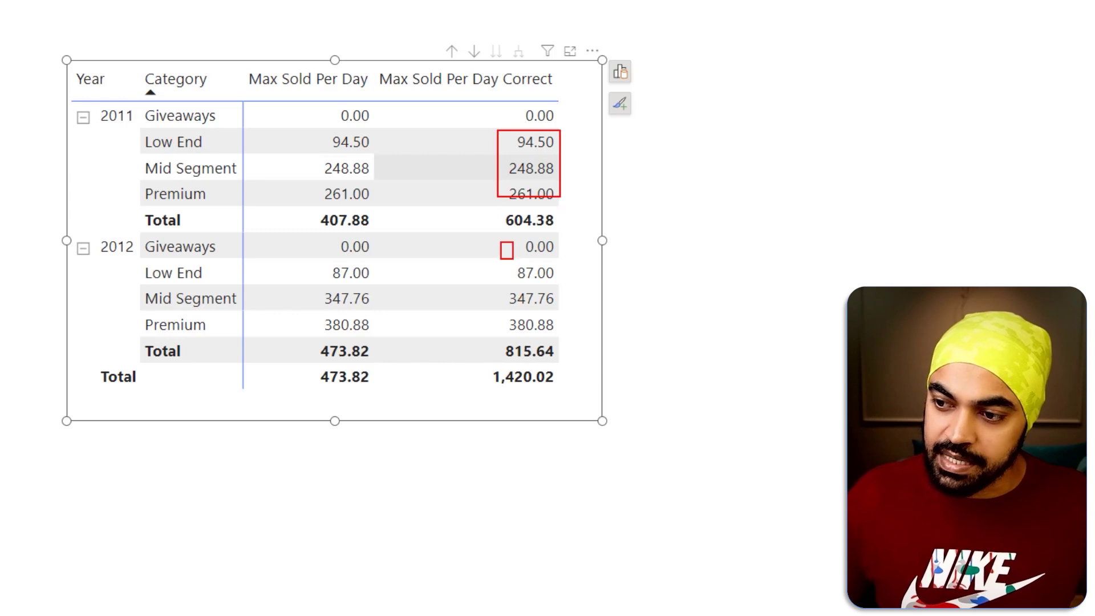
pyautogui.moveTo(513, 259); pyautogui.dragTo(567, 340)
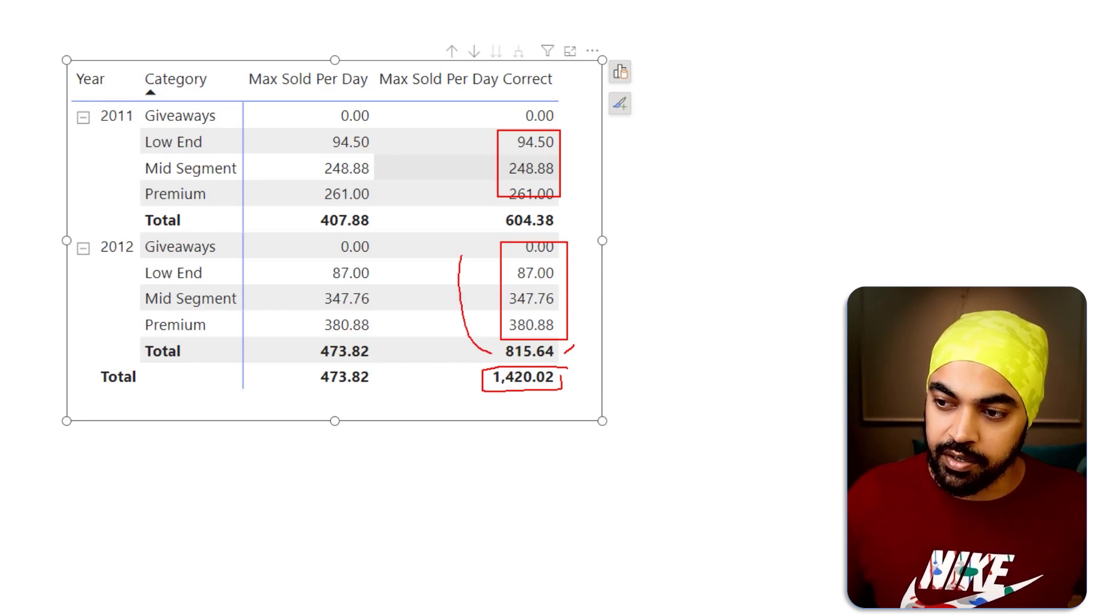
pyautogui.press('Escape')
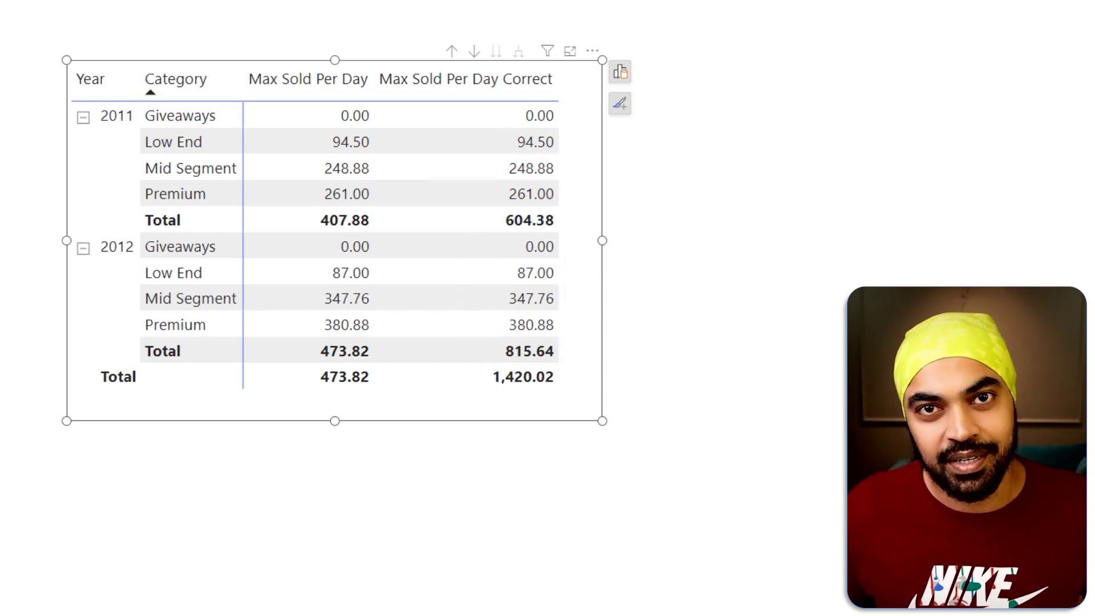